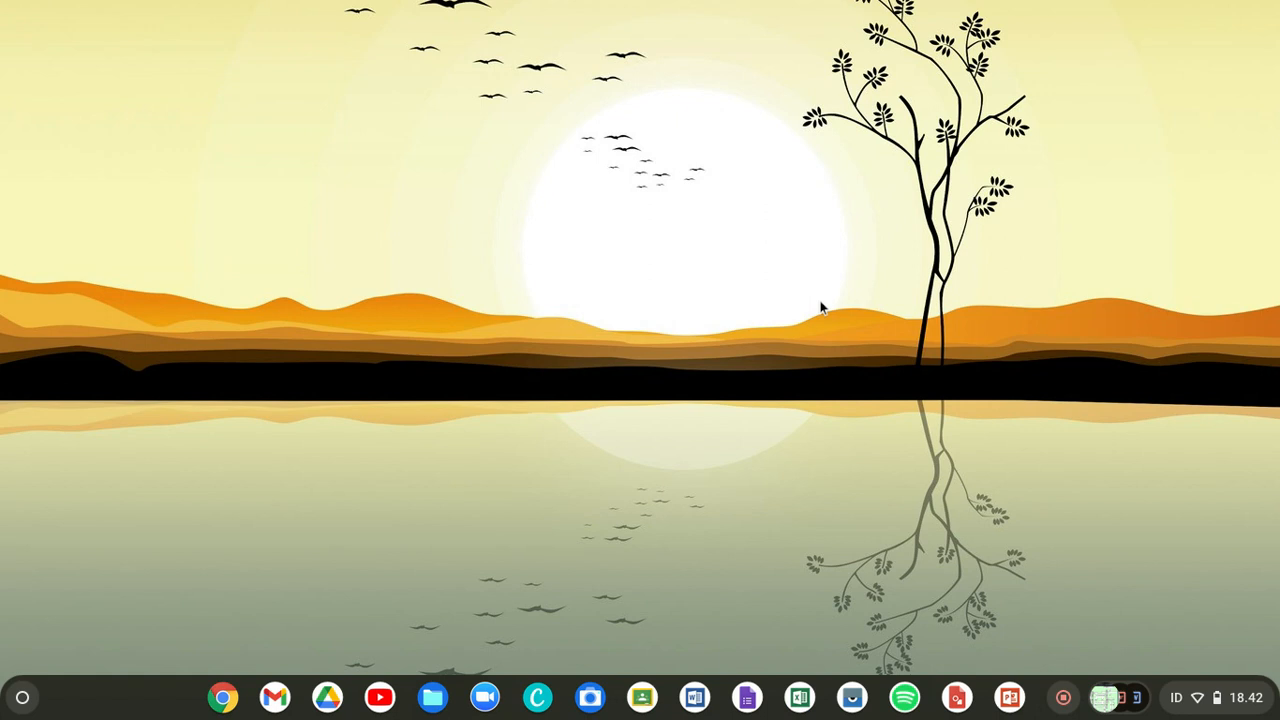
# Step: Check the Chrome OS version details in the system settings and the network connection status
pyautogui.click(1262, 690)
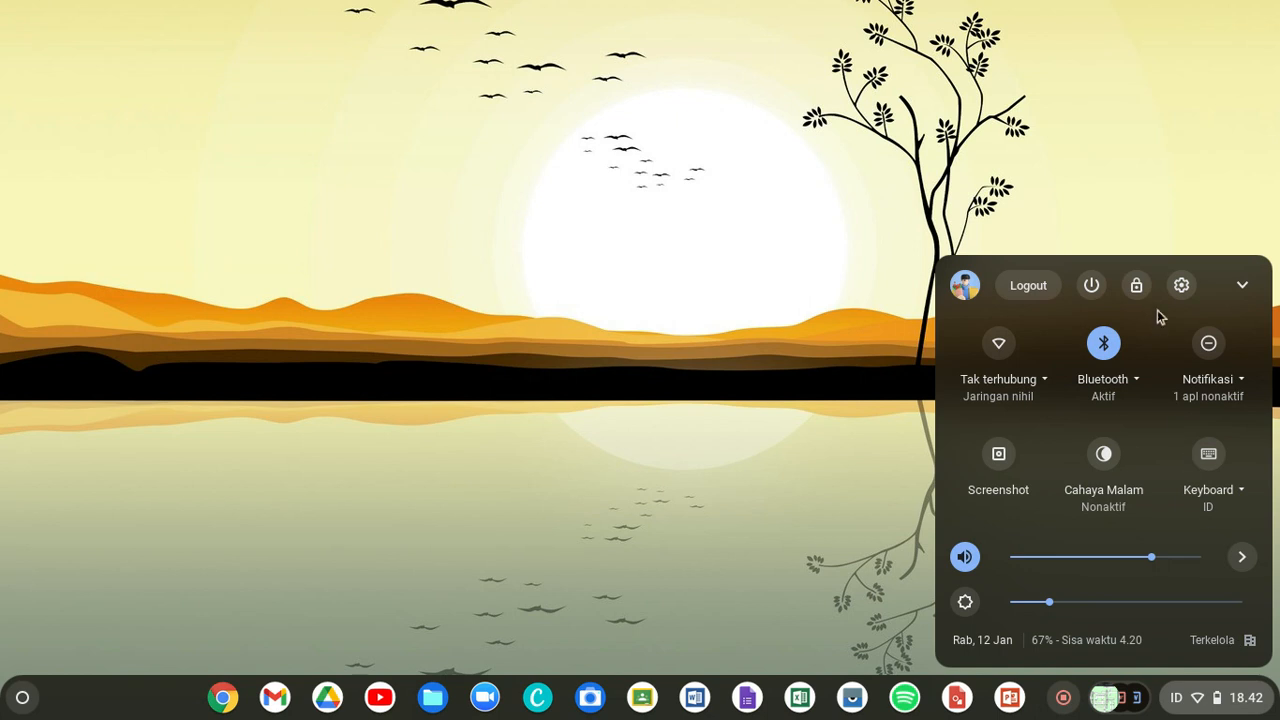
pyautogui.click(1182, 290)
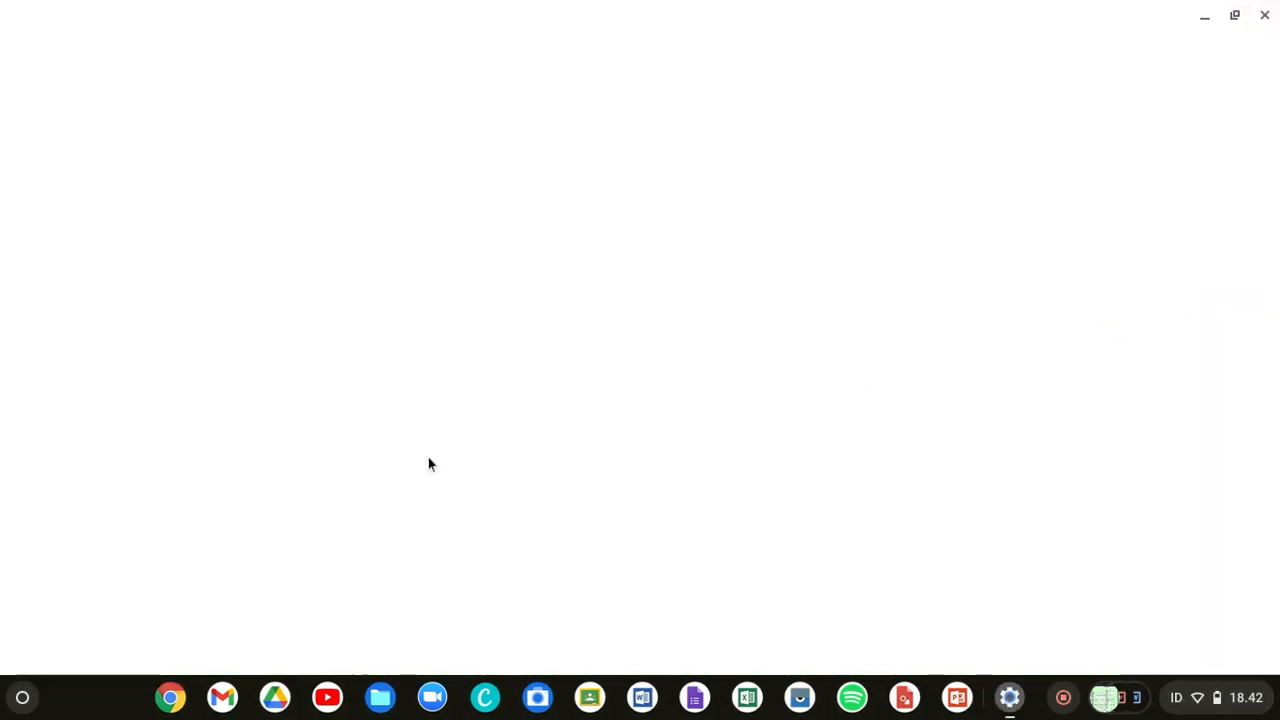
pyautogui.click(98, 576)
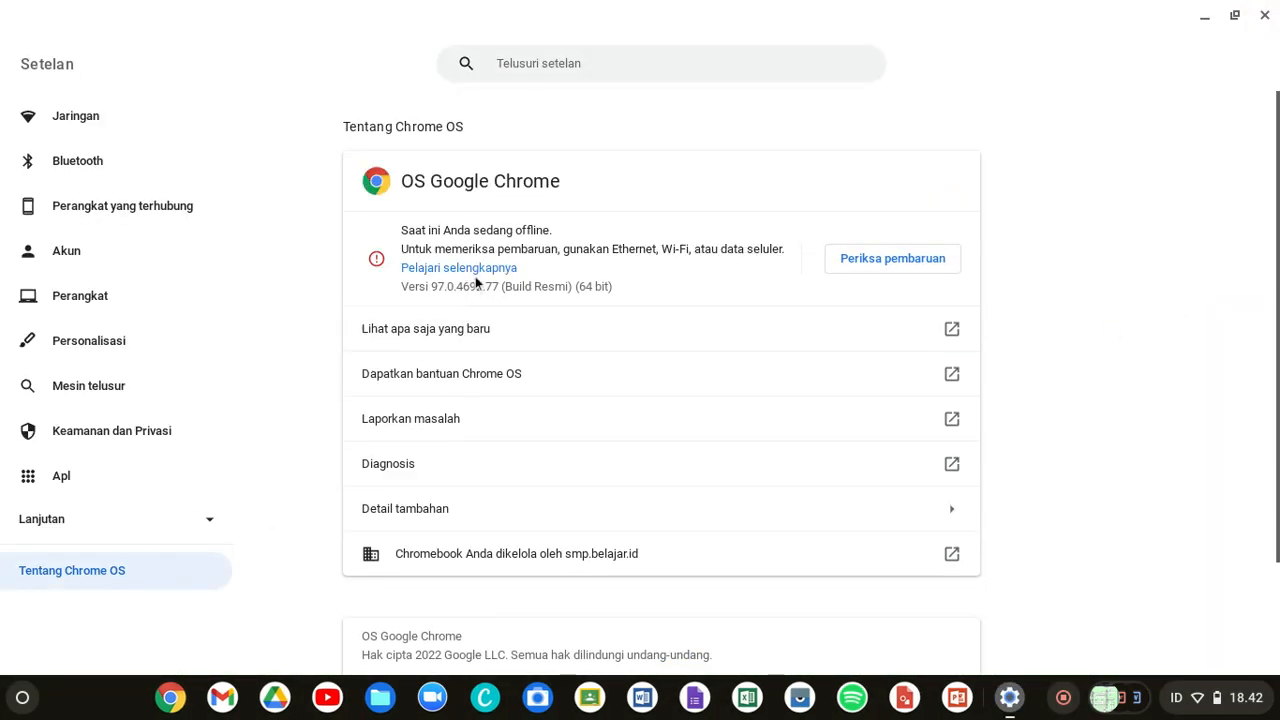
pyautogui.click(1266, 15)
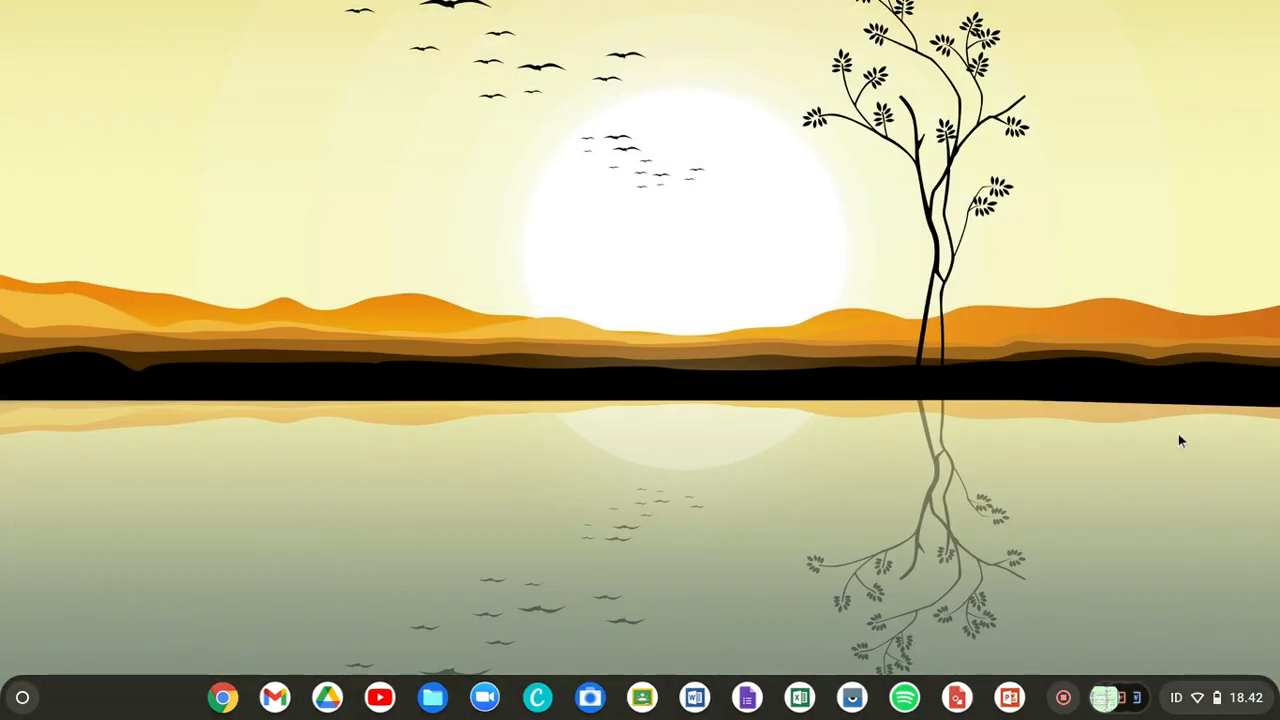
pyautogui.click(1202, 703)
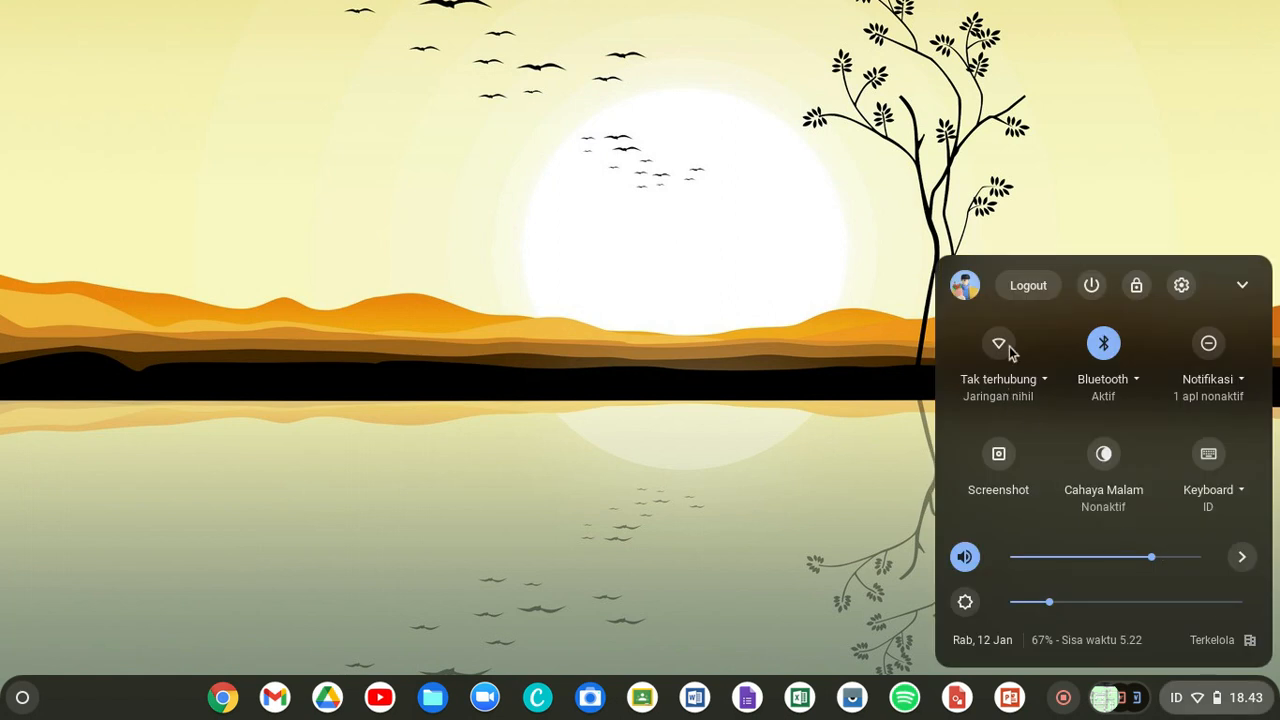
pyautogui.click(792, 395)
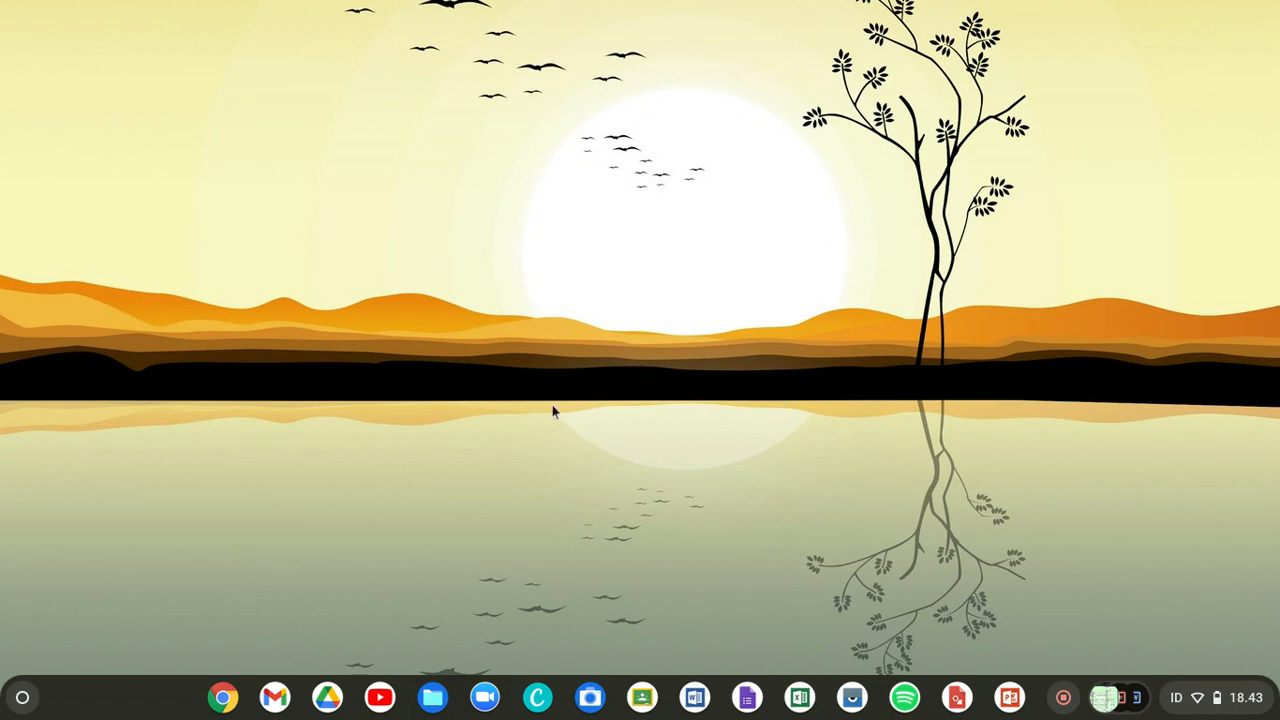
# Step: Switch to Chrome and create a new Word document with the Office editing extension
pyautogui.click(223, 697)
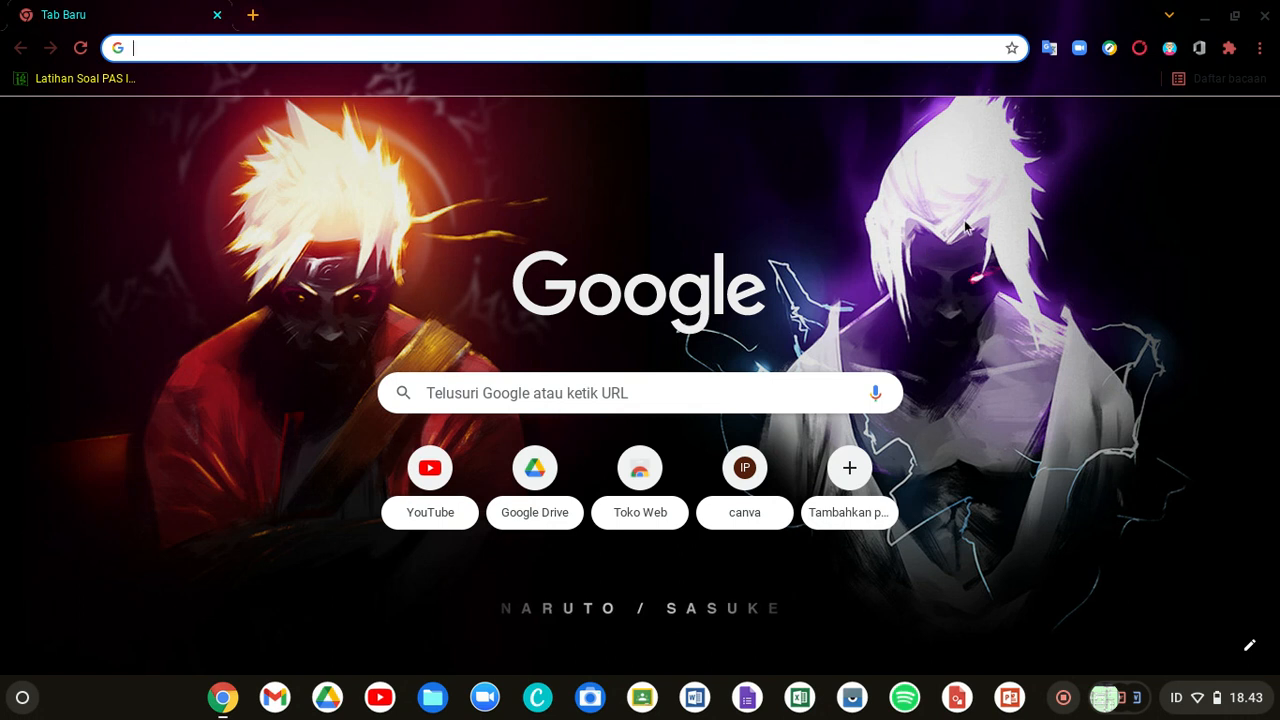
pyautogui.rightClick(1111, 52)
pyautogui.press('Escape')
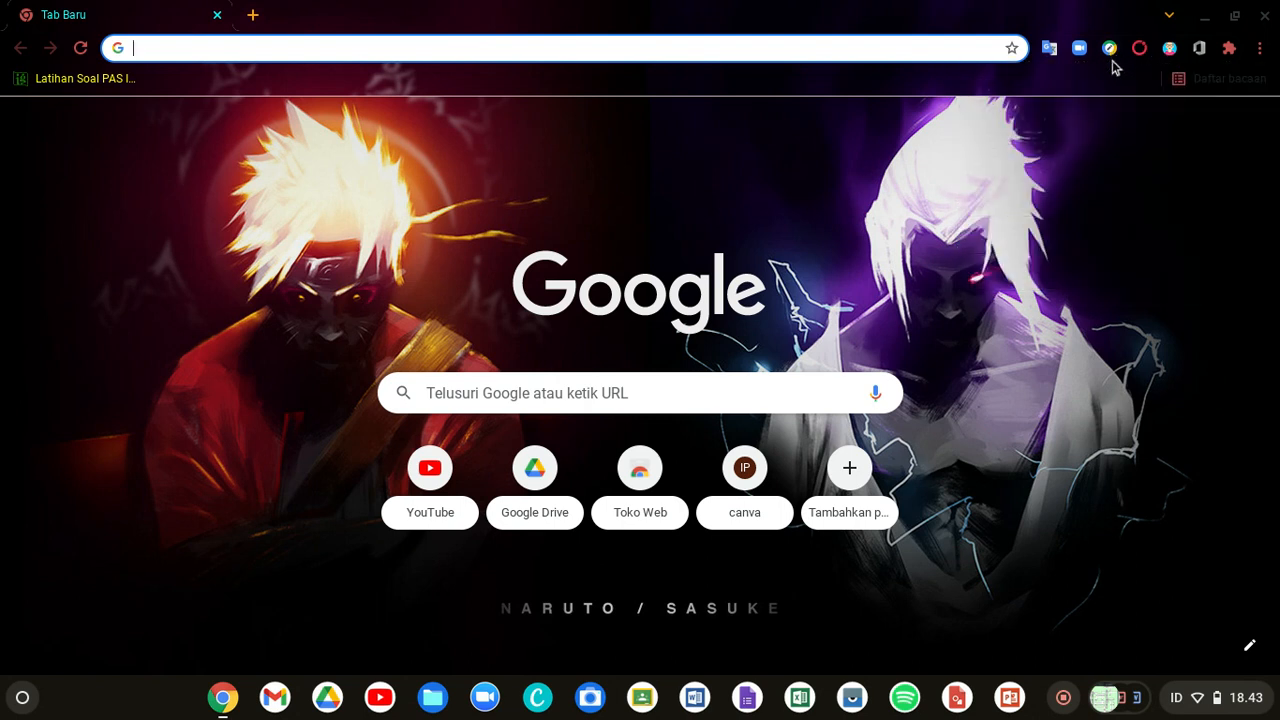
pyautogui.click(1111, 52)
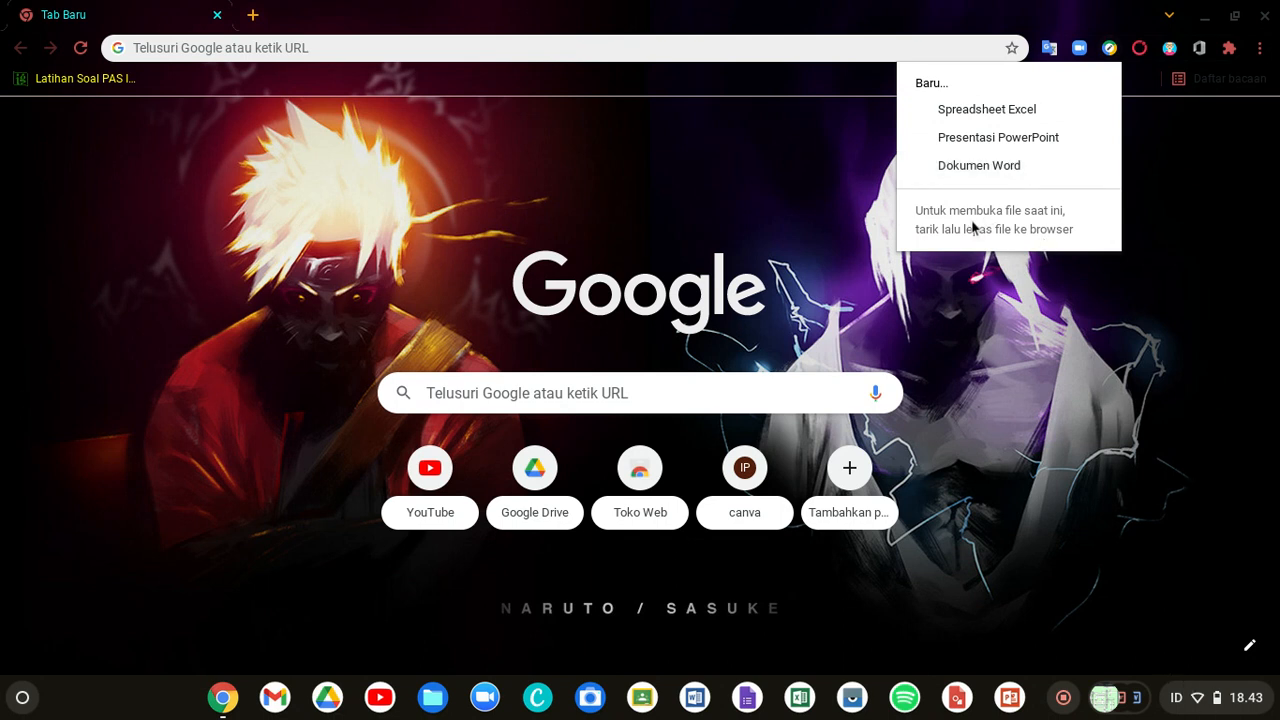
pyautogui.click(979, 166)
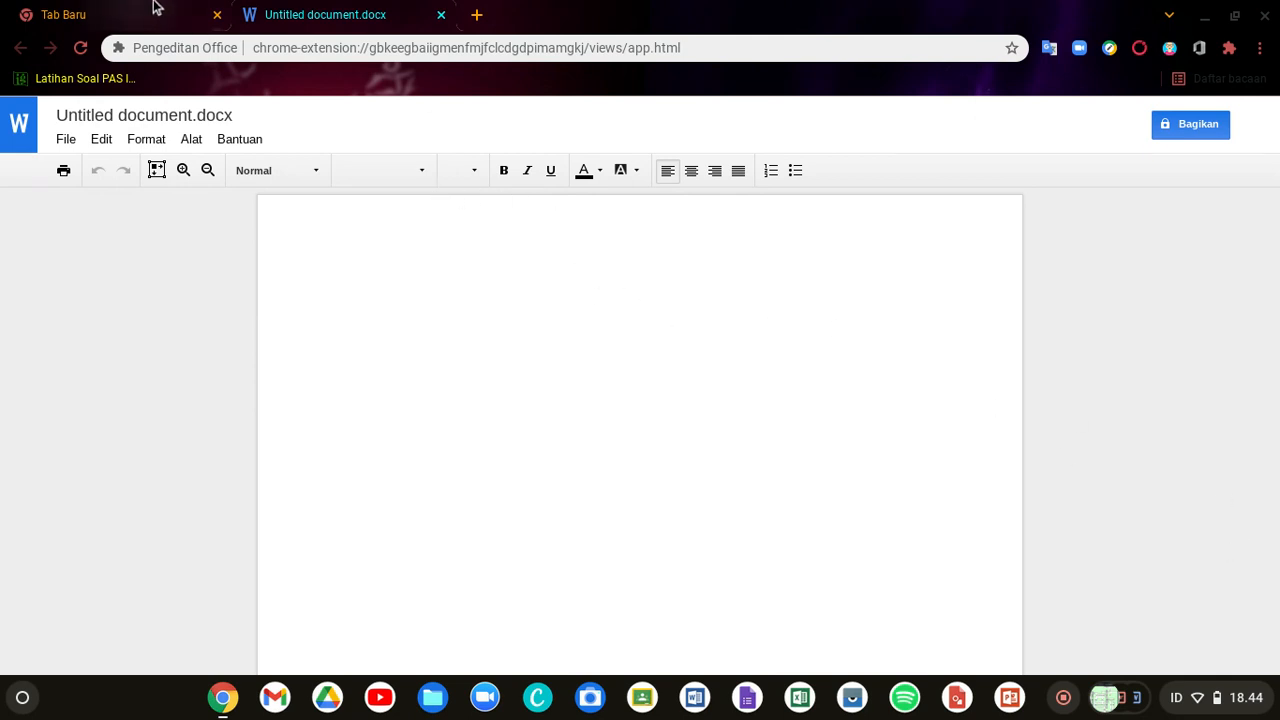
# Step: Create a new Excel spreadsheet and a new PowerPoint presentation with the Office editing extension
pyautogui.click(1111, 52)
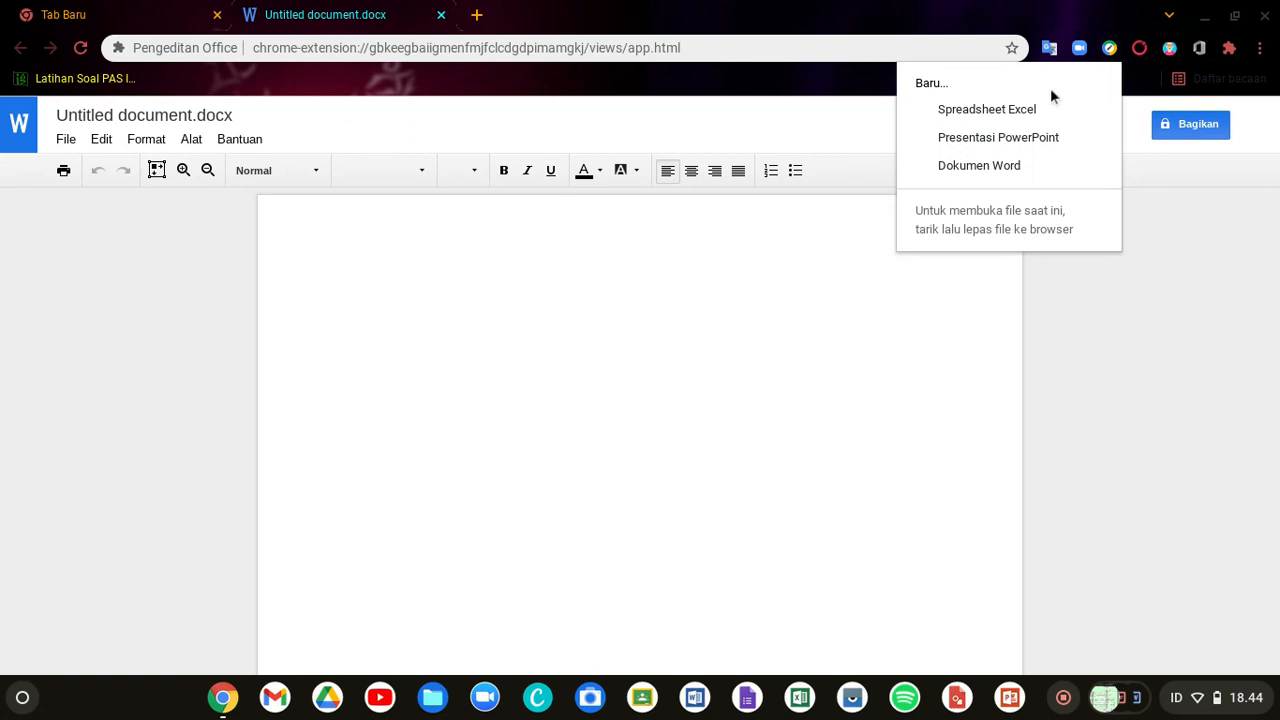
pyautogui.click(998, 109)
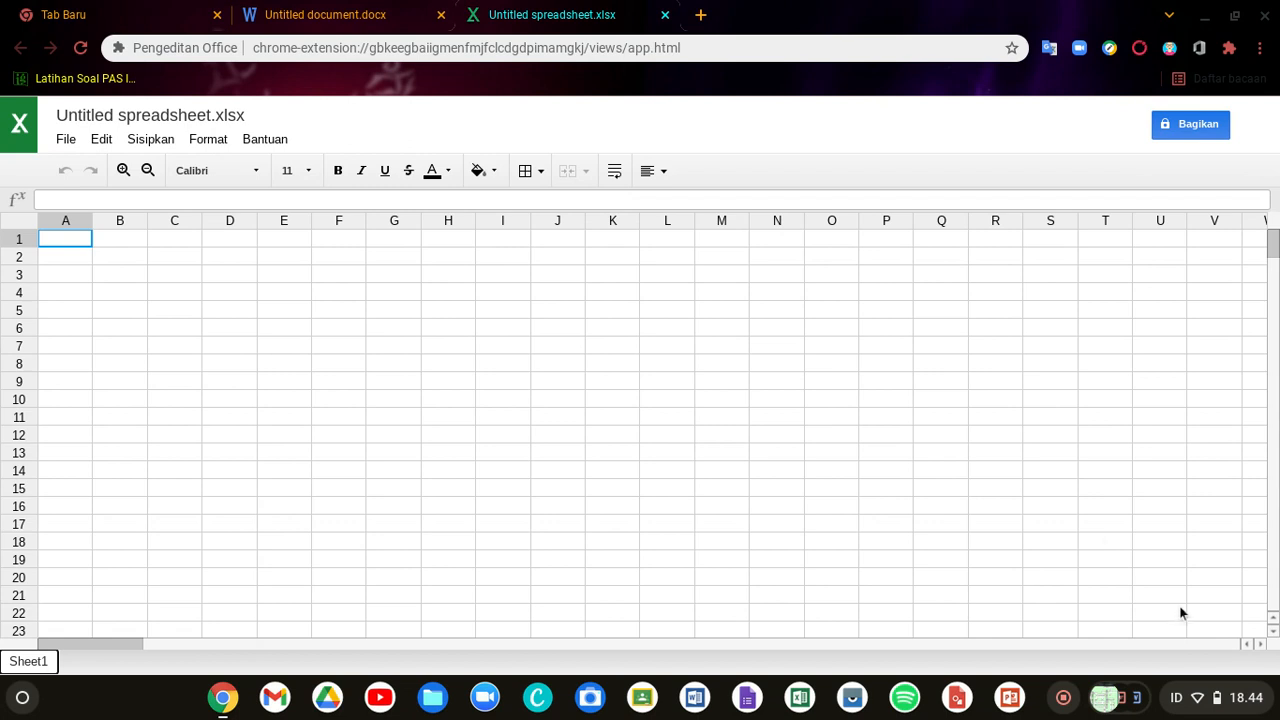
pyautogui.click(1218, 706)
pyautogui.click(822, 366)
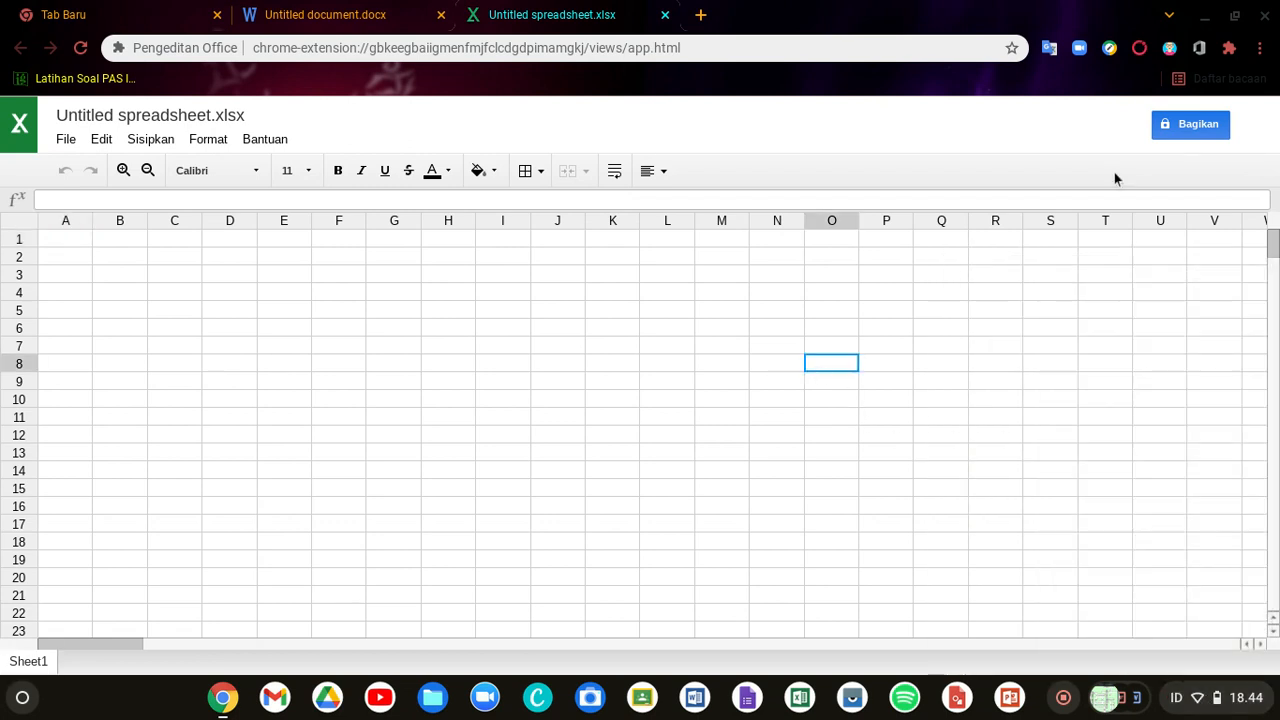
pyautogui.click(1113, 52)
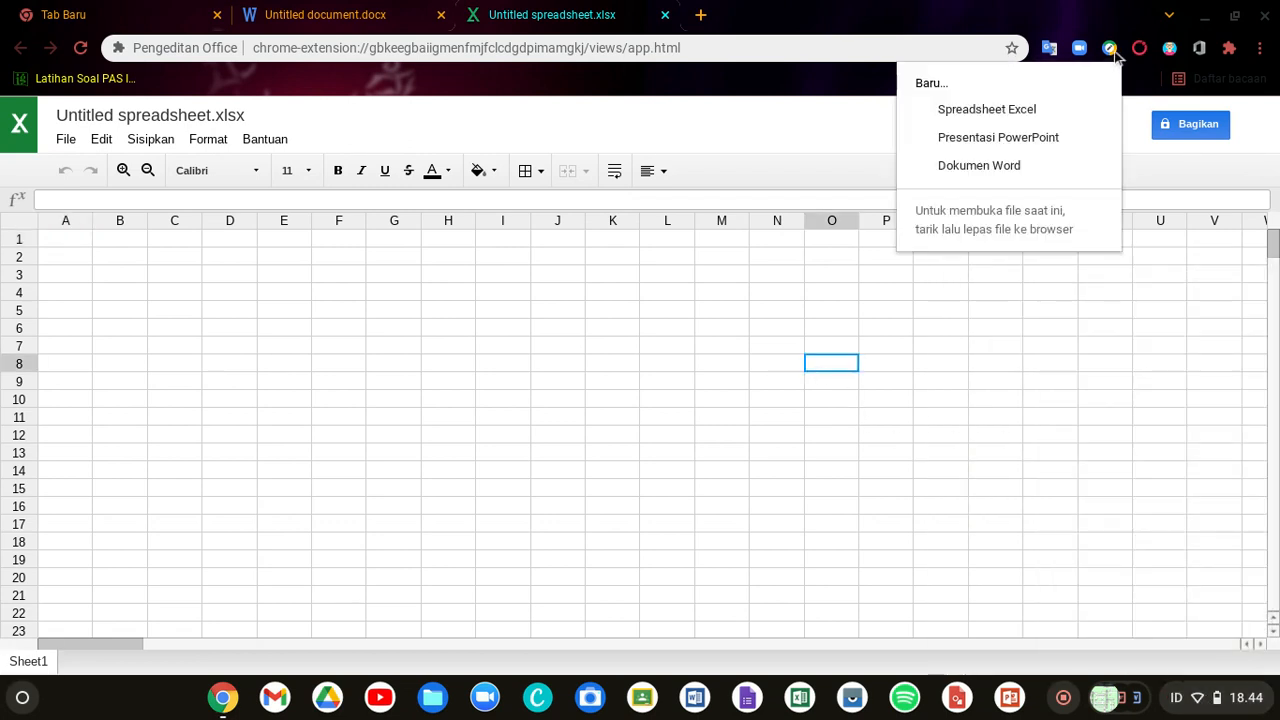
pyautogui.click(1037, 137)
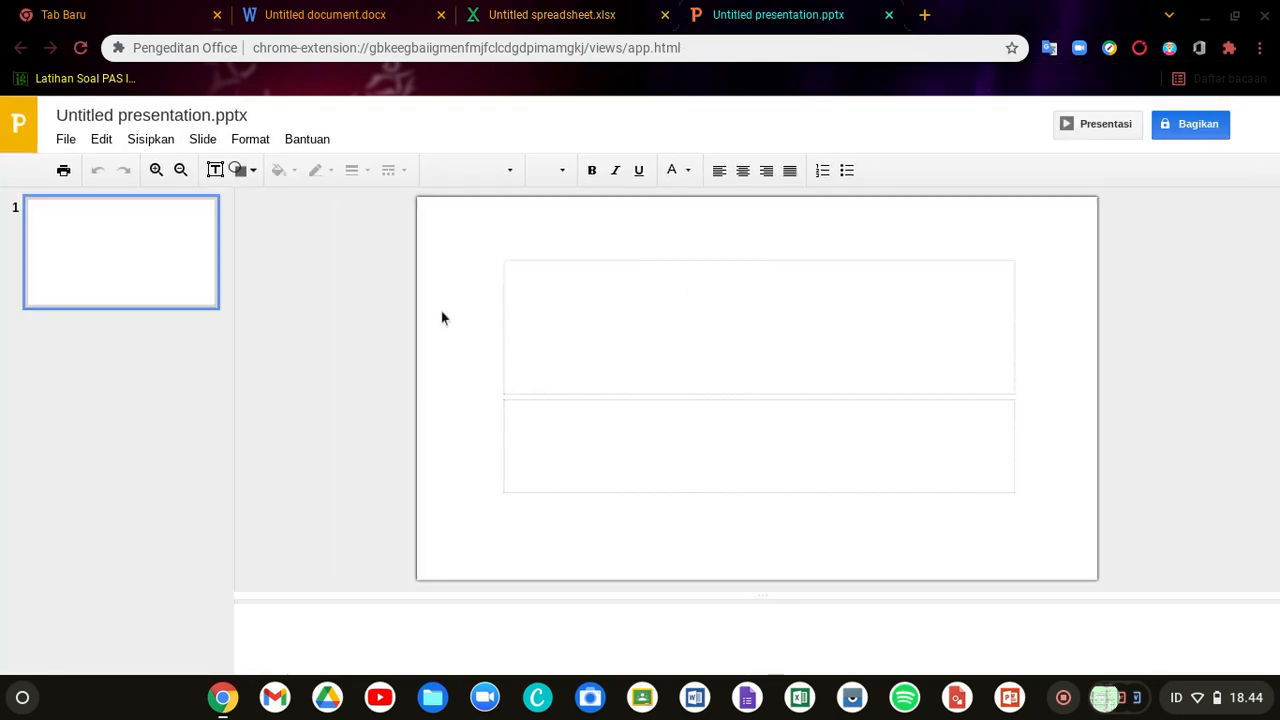
# Step: Enter the title "Tutorial Chromebook" in the blank Word document
pyautogui.click(320, 16)
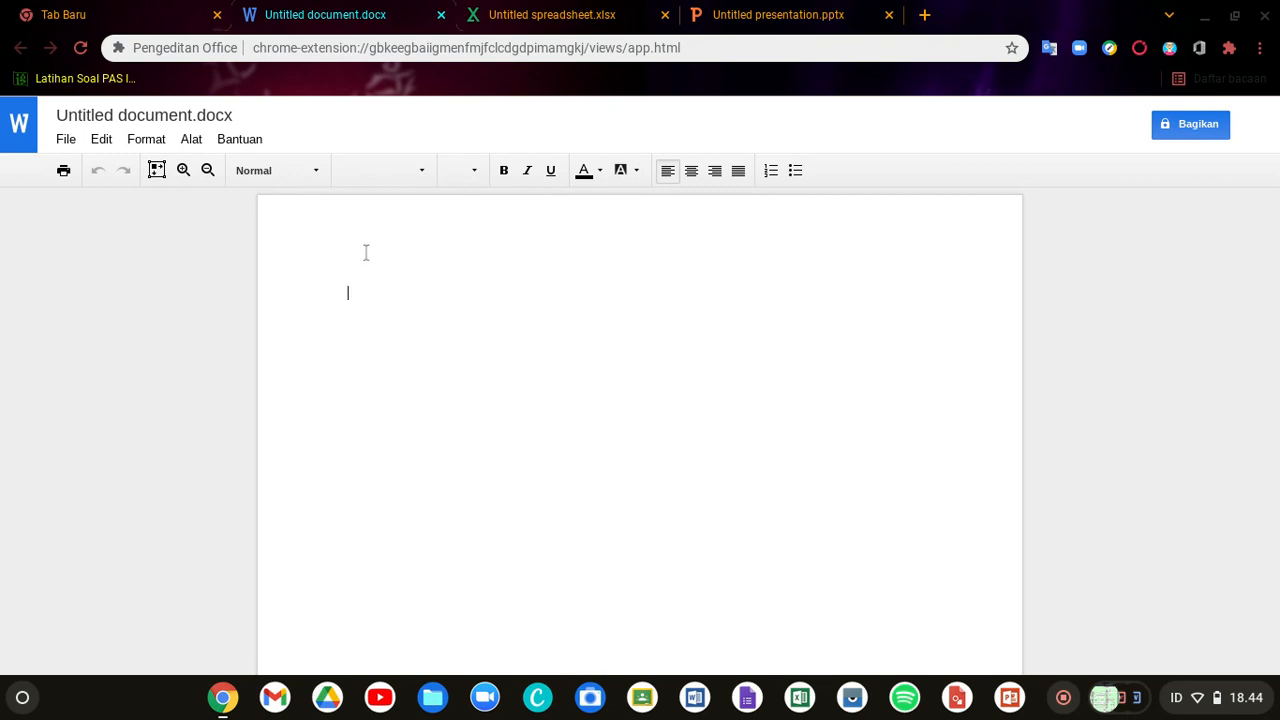
pyautogui.write('Tutorial')
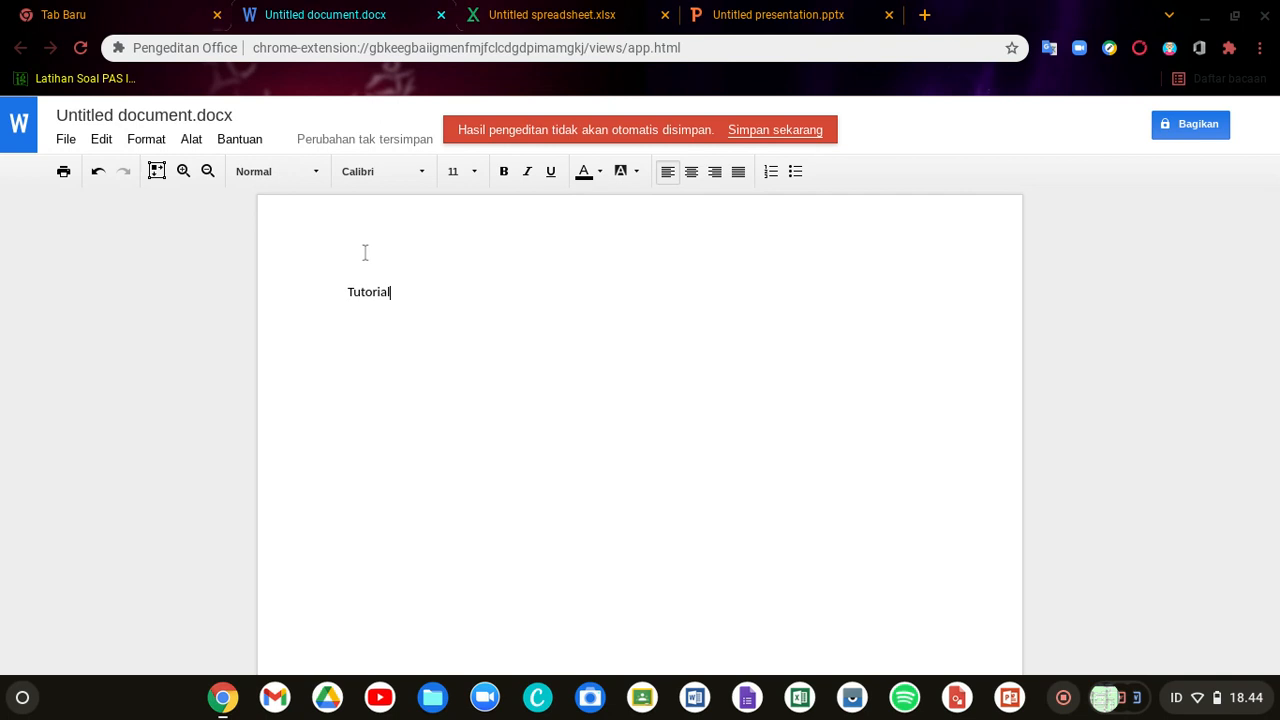
pyautogui.write(' CHr')
pyautogui.write('hromeboo')
pyautogui.write('k')
# Step: Save the Word document in the Download folder as "Tutorial CHroembook.docx" and dismiss the notice
pyautogui.click(788, 134)
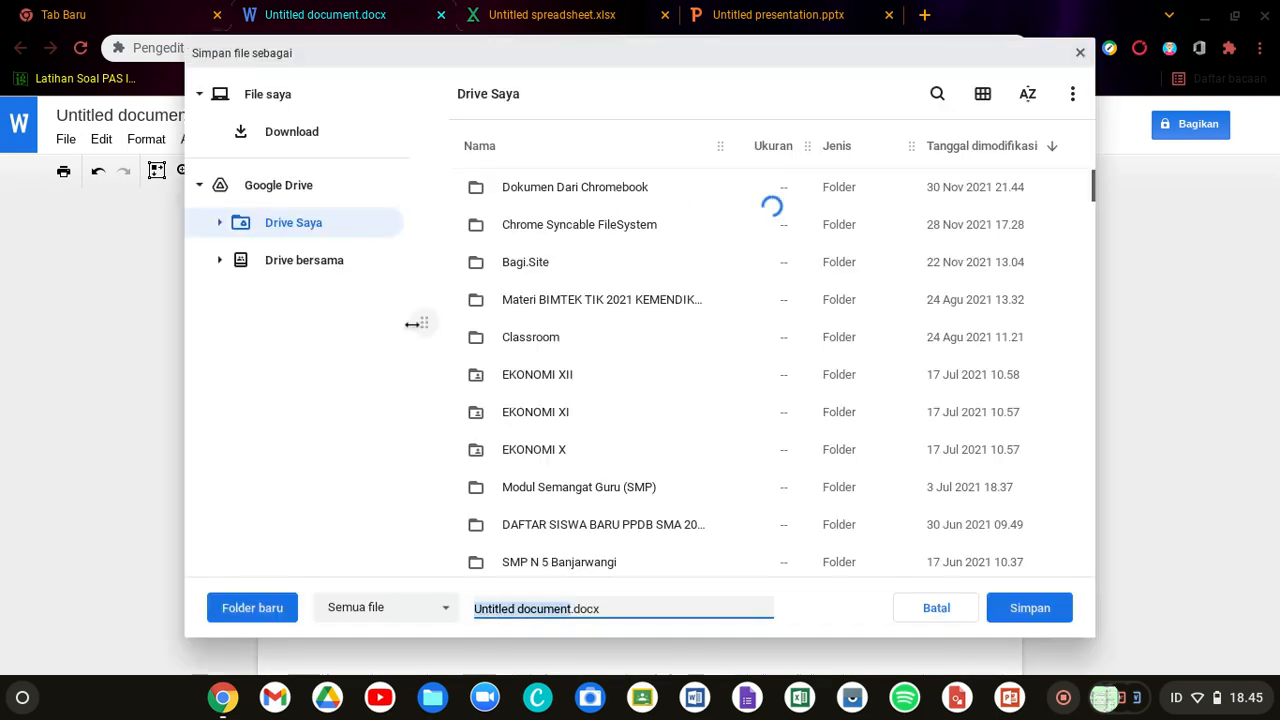
pyautogui.click(300, 134)
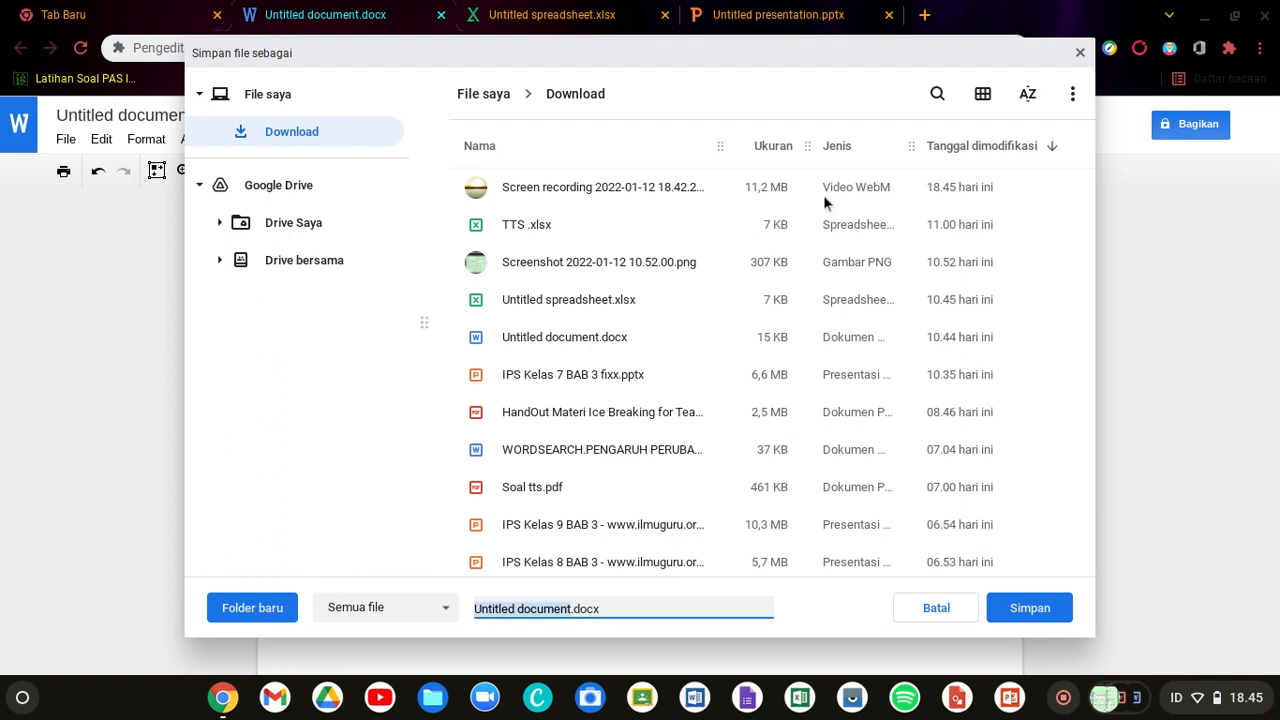
pyautogui.write('Tutorial')
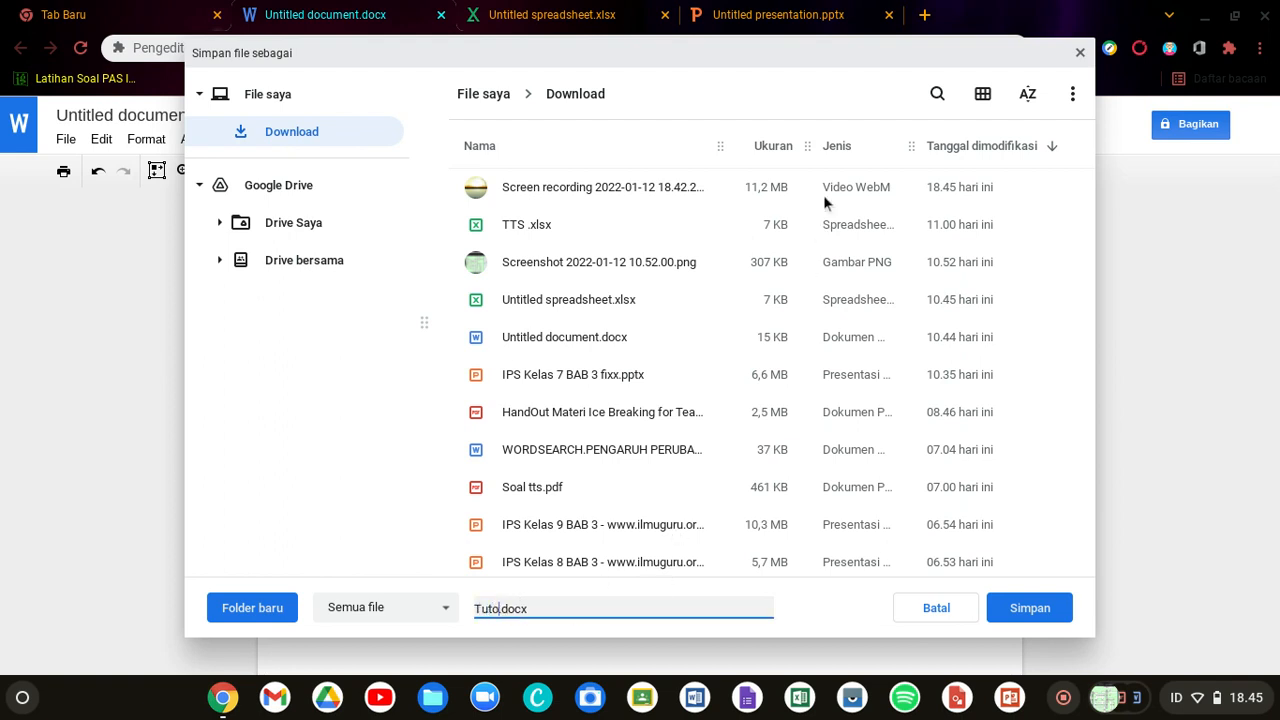
pyautogui.write(' CHroembook')
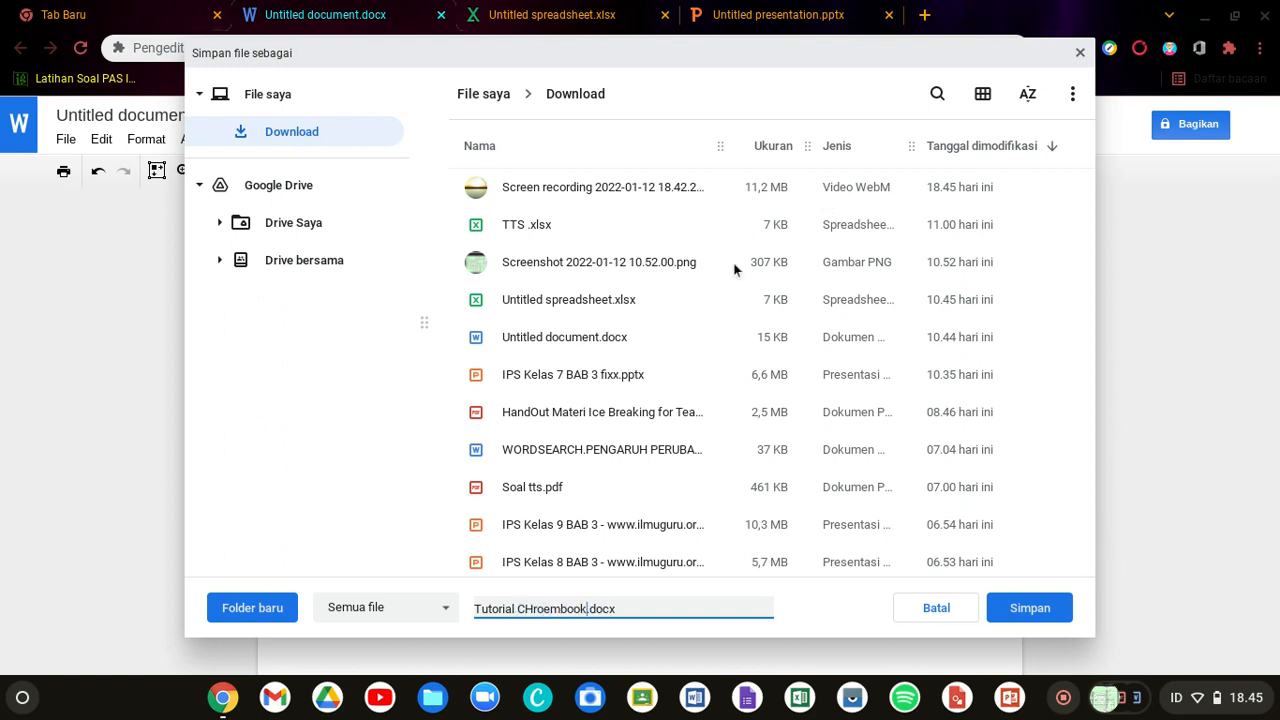
pyautogui.click(1031, 609)
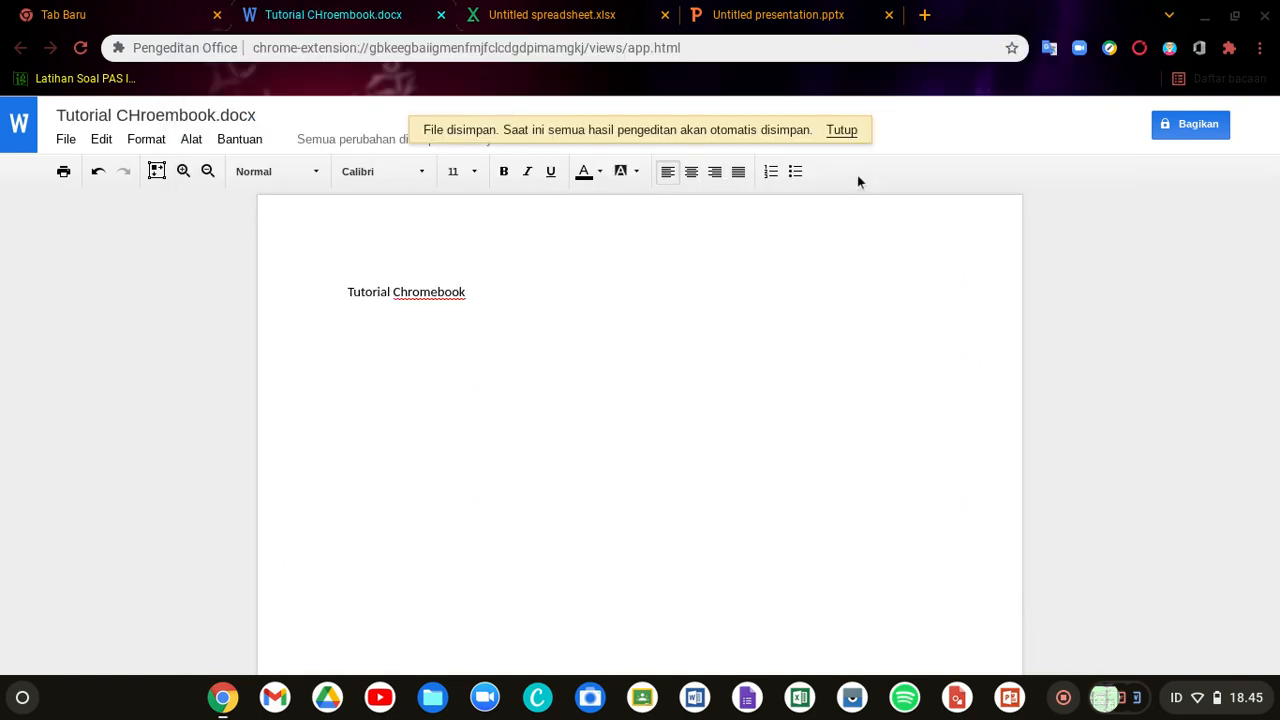
pyautogui.click(842, 130)
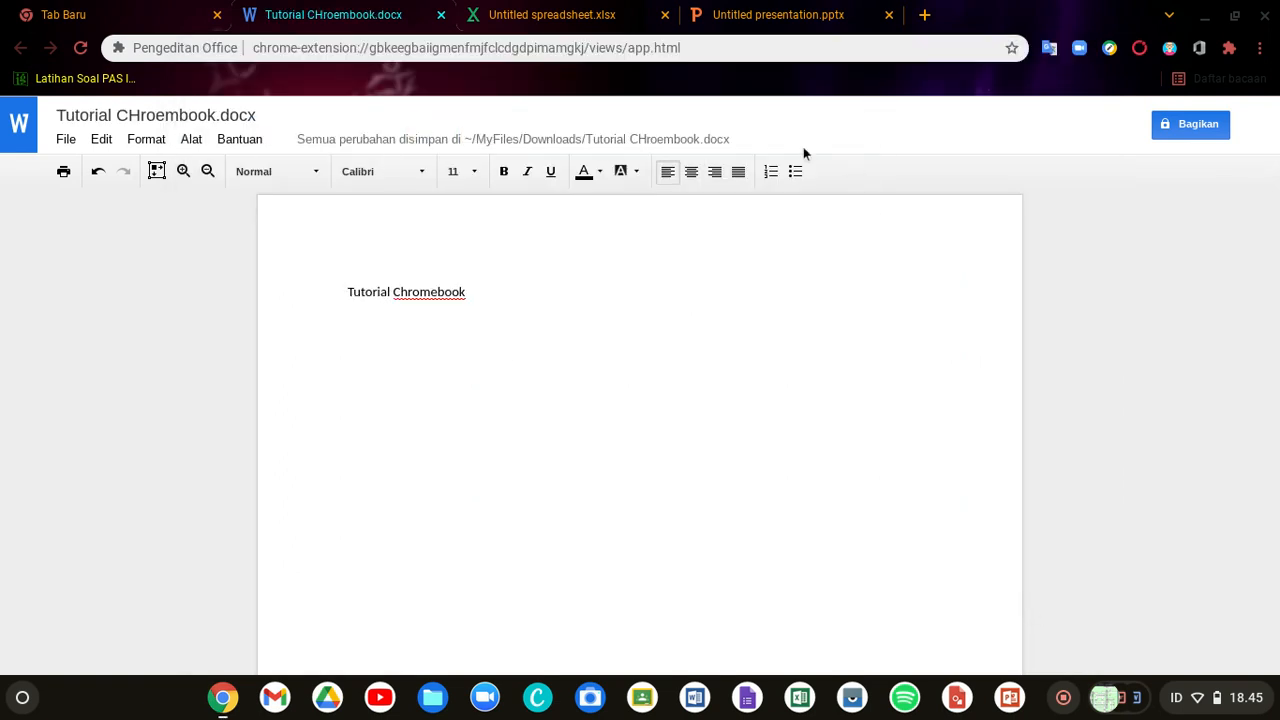
# Step: Make the title line "Tutorial Chromebook" bold
pyautogui.click(475, 302)
pyautogui.tripleClick(481, 300)
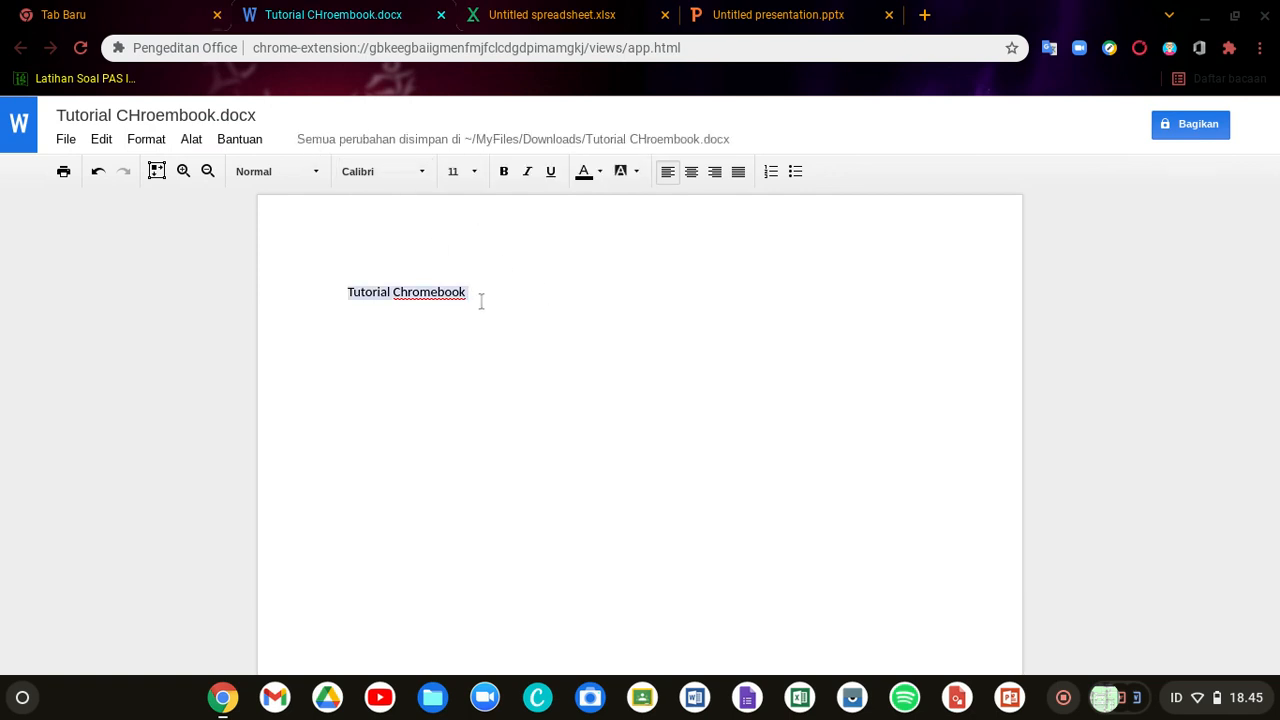
pyautogui.click(506, 173)
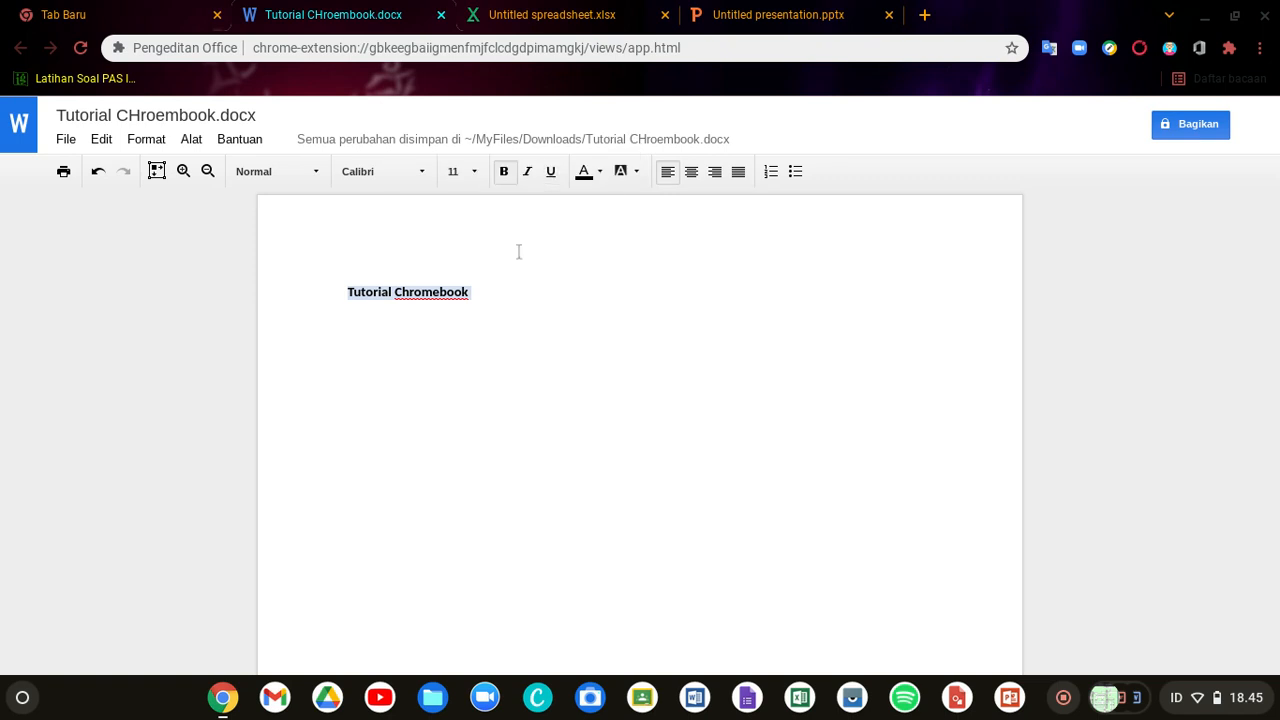
# Step: Add a numbered list below the title with the items Cara, FUngsi, Tujuan, Manfaat and Share
pyautogui.click(484, 291)
pyautogui.press('Return')
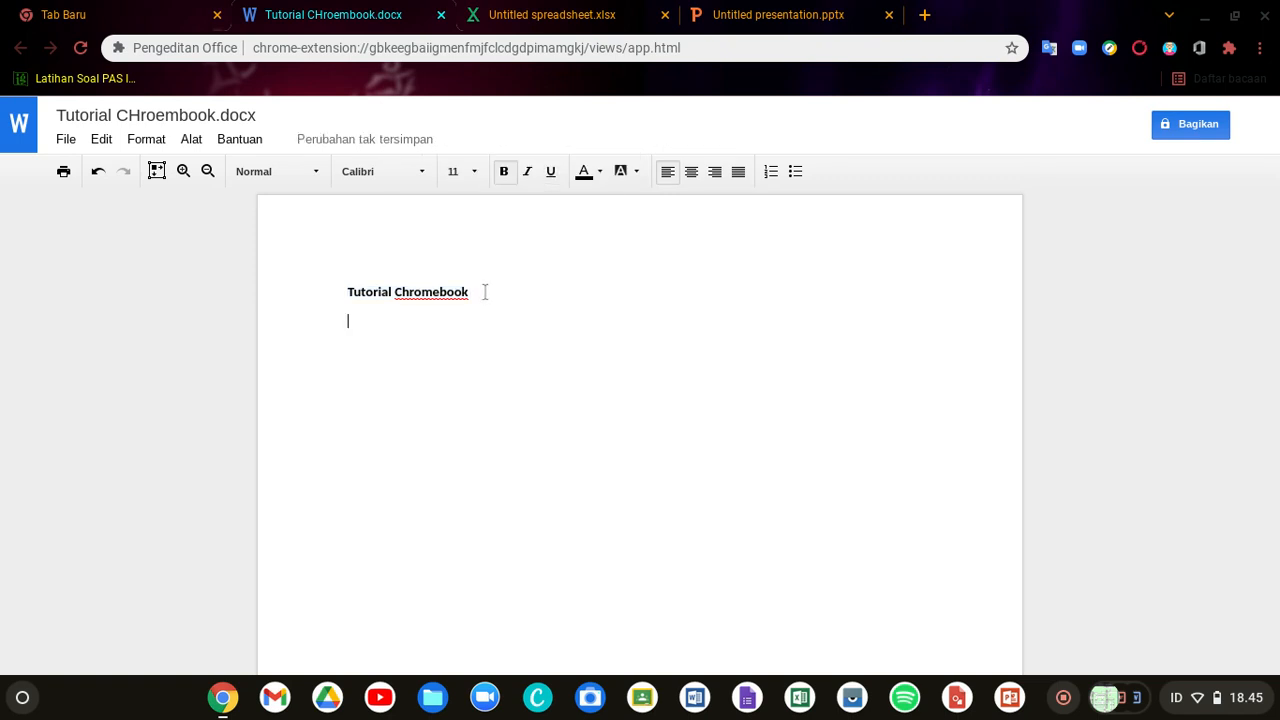
pyautogui.click(772, 171)
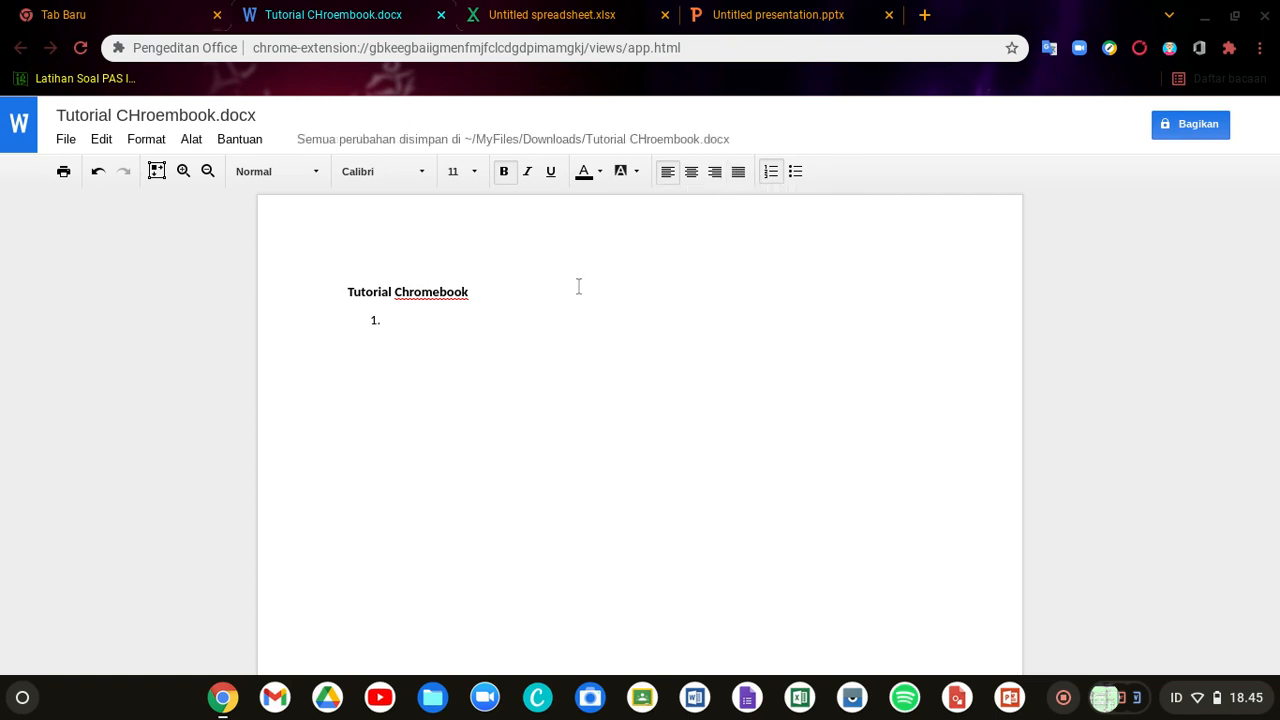
pyautogui.write('Cara ')
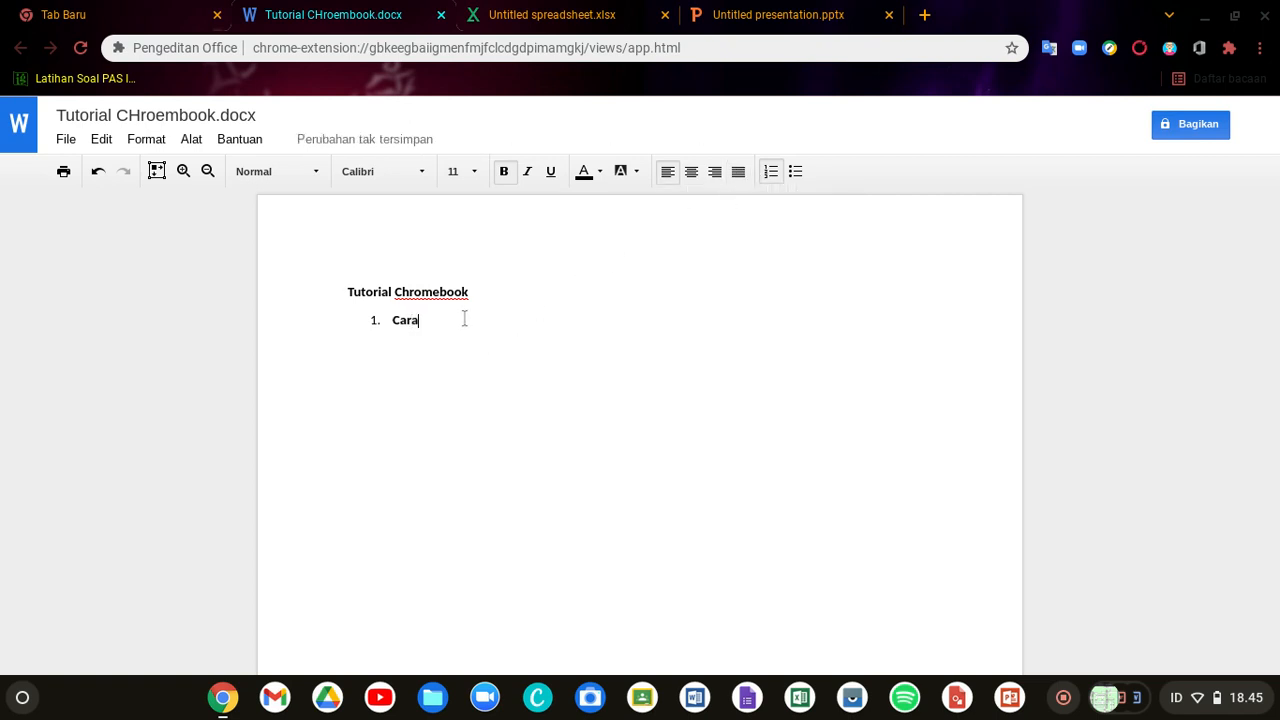
pyautogui.write('FUngsi')
pyautogui.write('uan ')
pyautogui.write('Manfaat S')
pyautogui.write('hare')
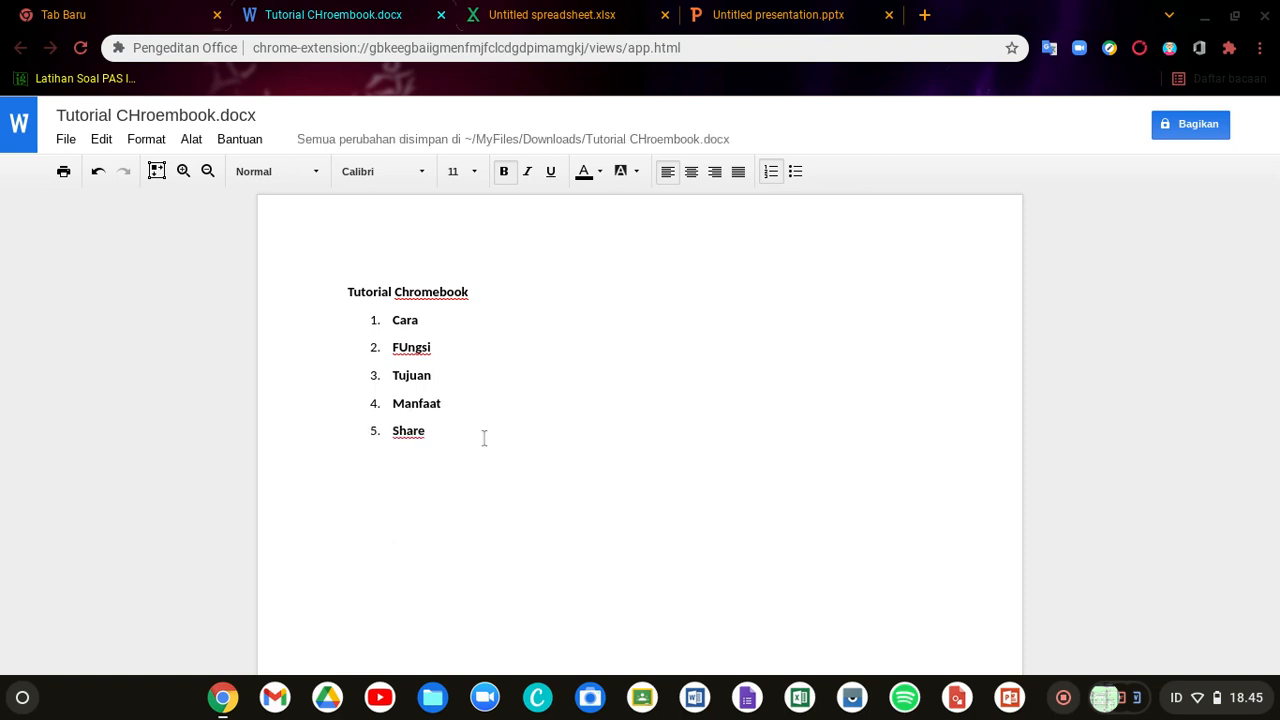
pyautogui.click(549, 403)
# Step: Close the Word document and show the Download folder in the Files app
pyautogui.click(441, 14)
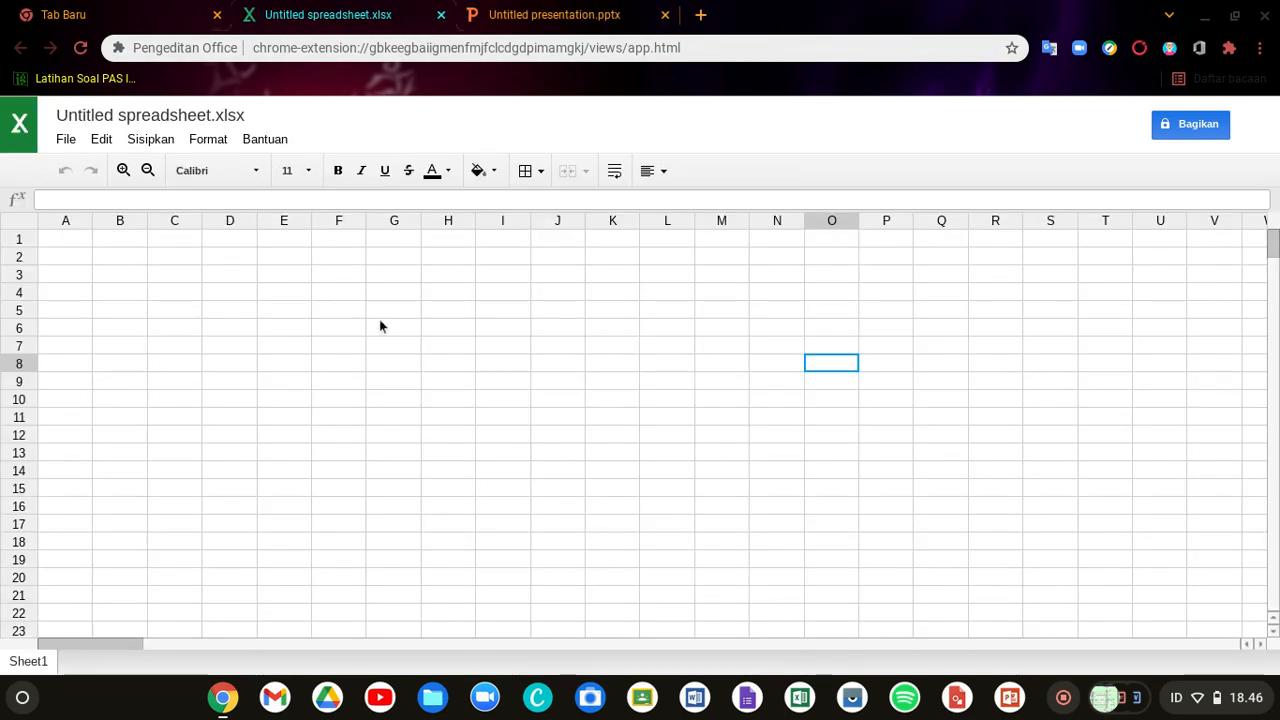
pyautogui.click(432, 697)
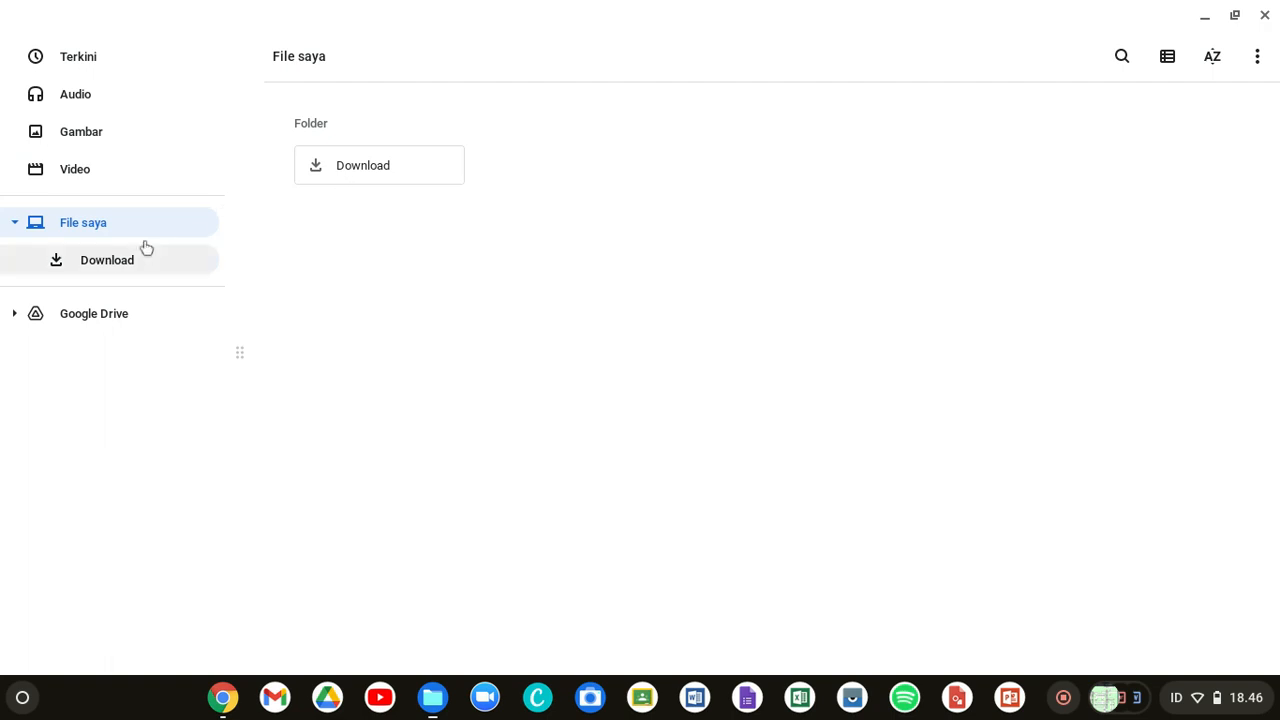
pyautogui.click(120, 268)
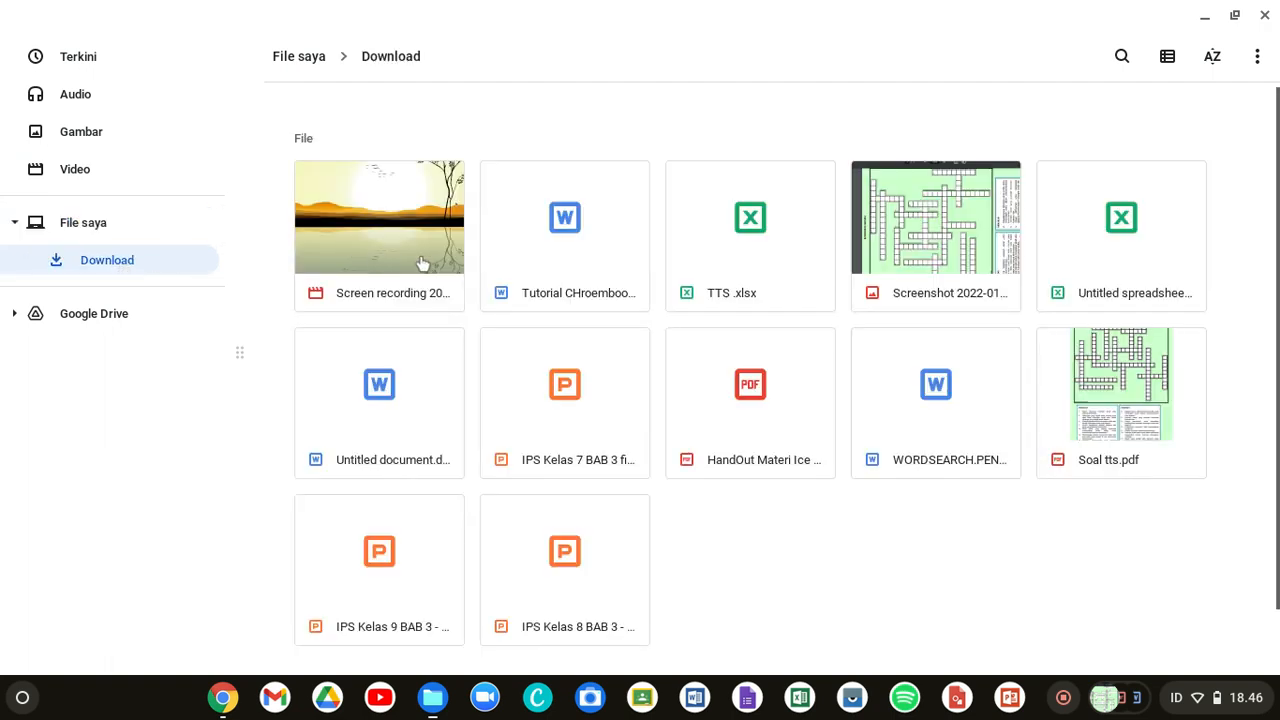
pyautogui.click(588, 273)
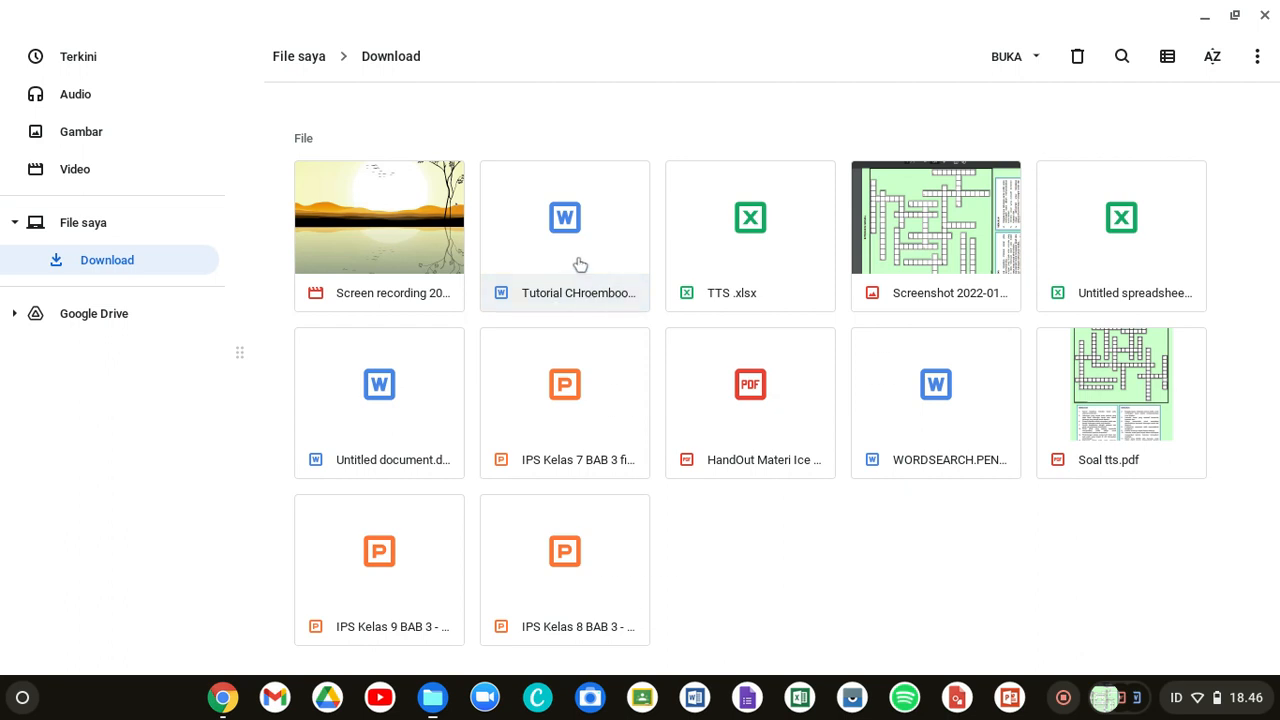
pyautogui.rightClick(580, 265)
pyautogui.click(614, 477)
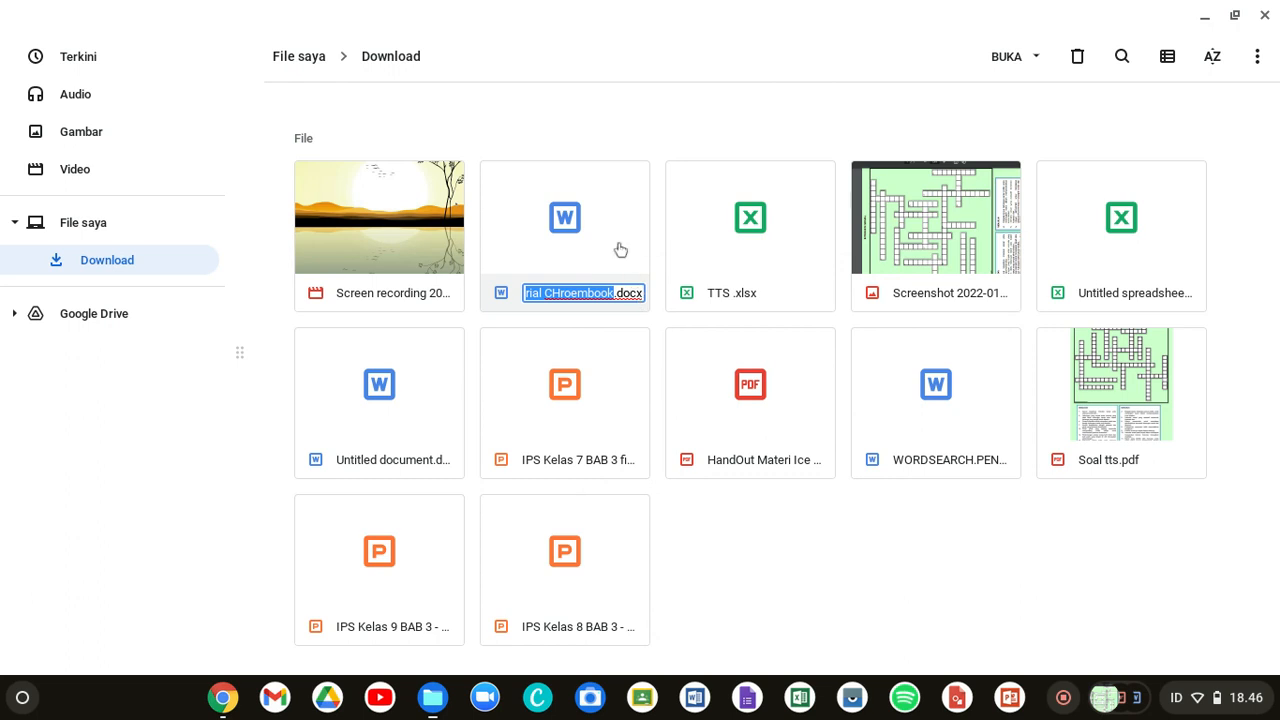
pyautogui.click(609, 234)
# Step: Reopen the saved document "Tutorial CHroembook.docx" from the Download folder
pyautogui.doubleClick(609, 234)
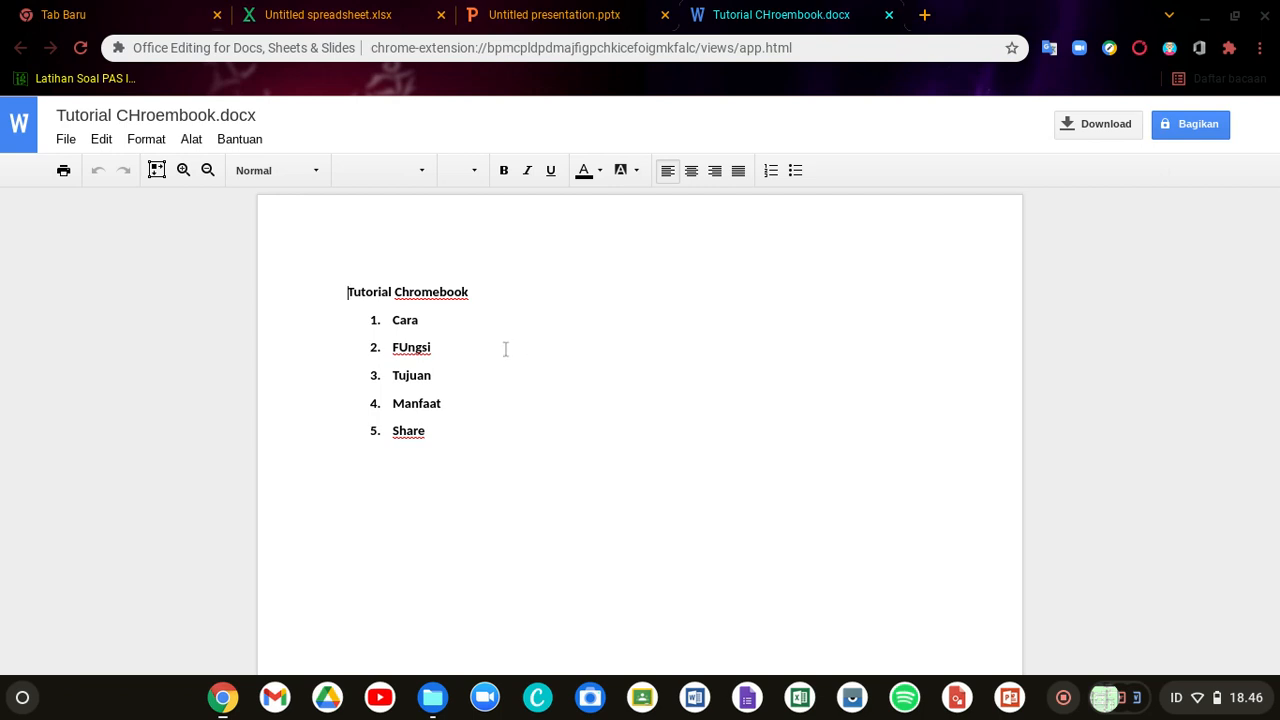
# Step: Change the font of the title and the whole numbered list to Courier New
pyautogui.moveTo(354, 288); pyautogui.dragTo(490, 459)
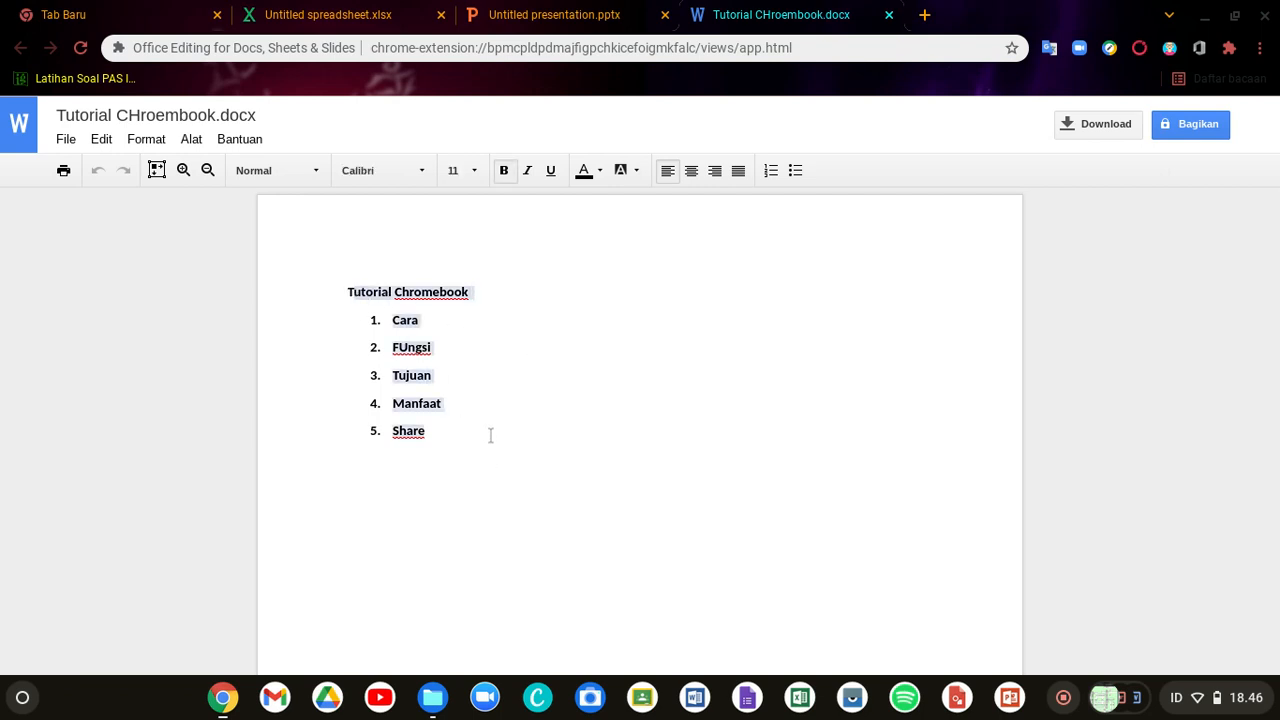
pyautogui.click(490, 435)
pyautogui.click(308, 172)
pyautogui.click(369, 292)
pyautogui.moveTo(346, 291); pyautogui.dragTo(481, 440)
pyautogui.click(424, 171)
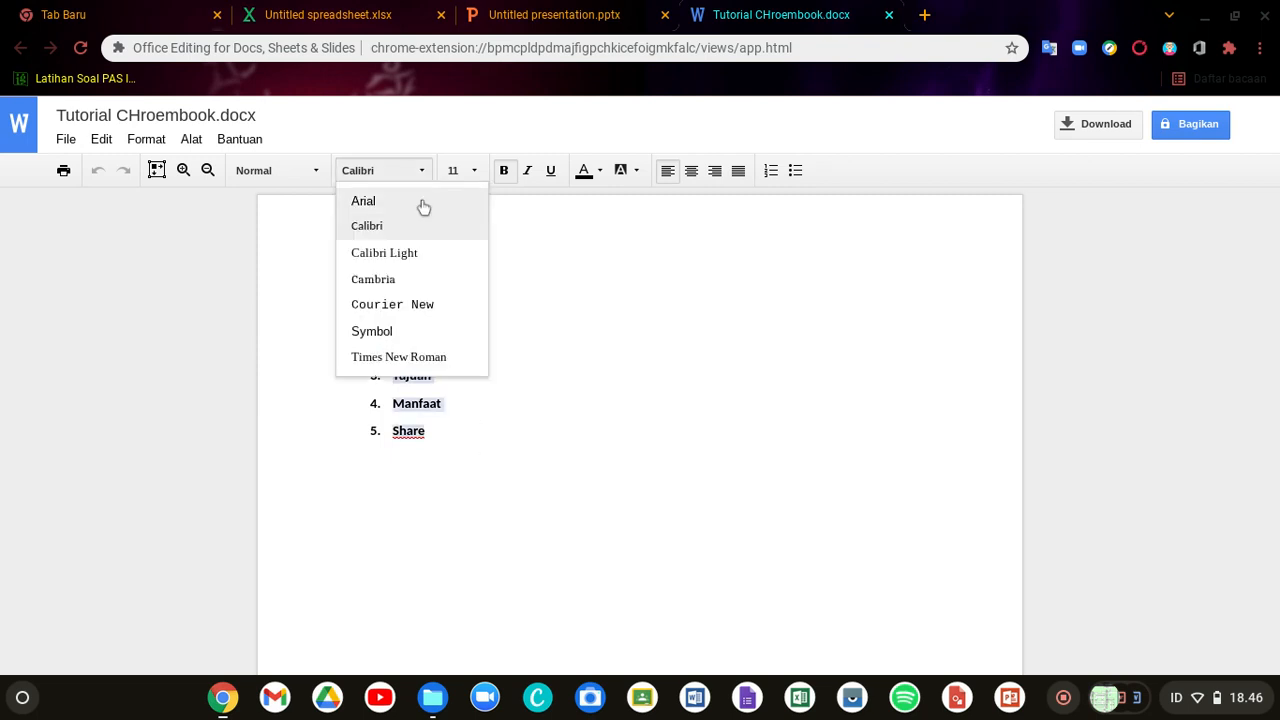
pyautogui.click(421, 305)
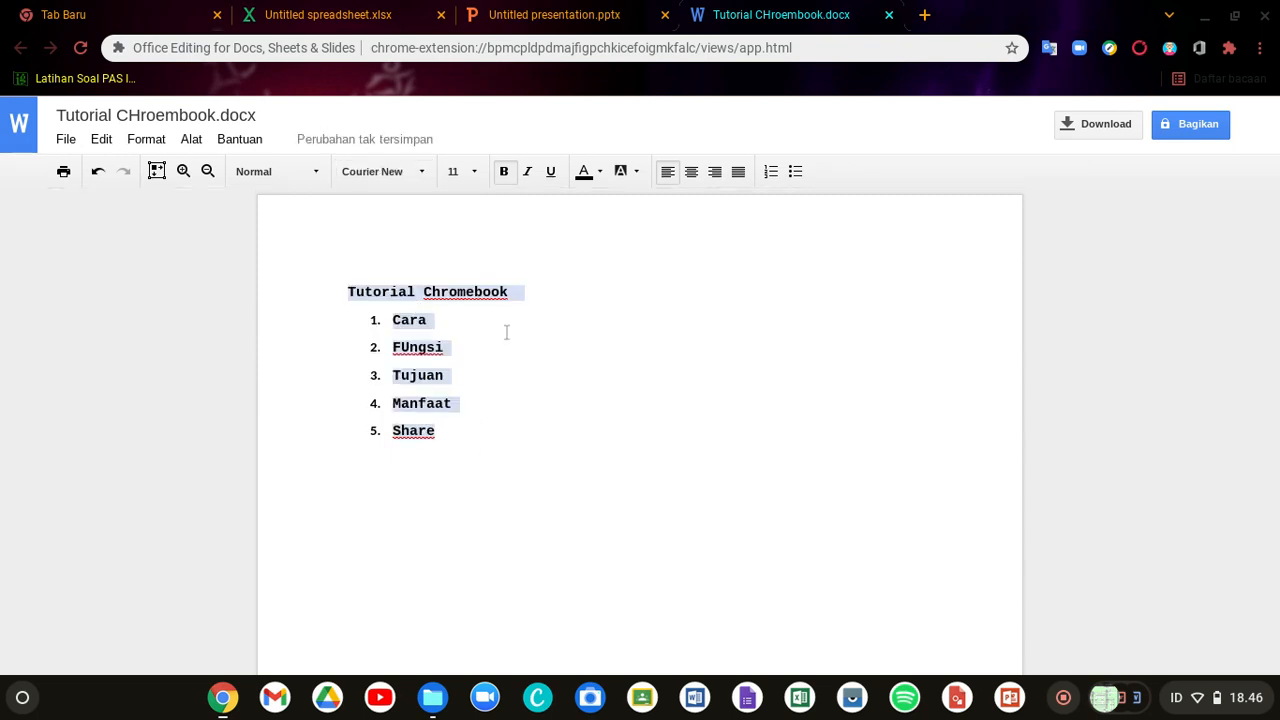
pyautogui.click(483, 414)
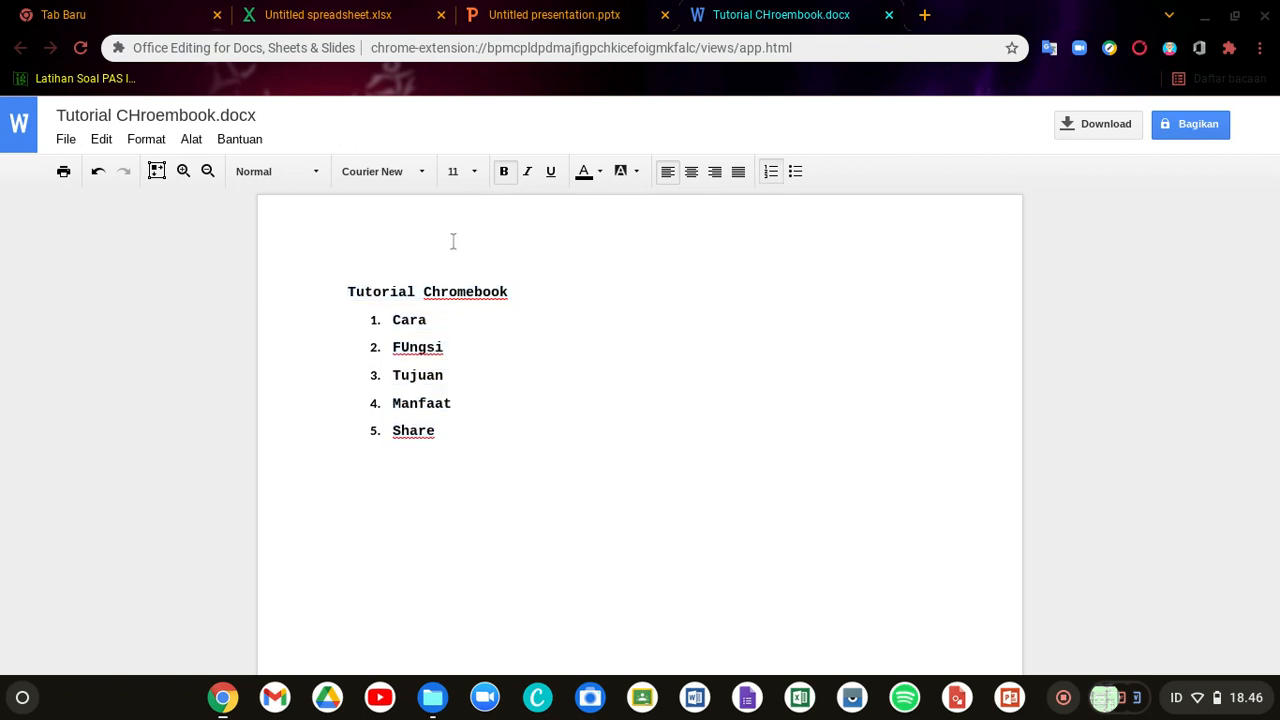
# Step: Examine the document's file, format and help commands and the list of keyboard shortcuts, and close the list
pyautogui.click(66, 141)
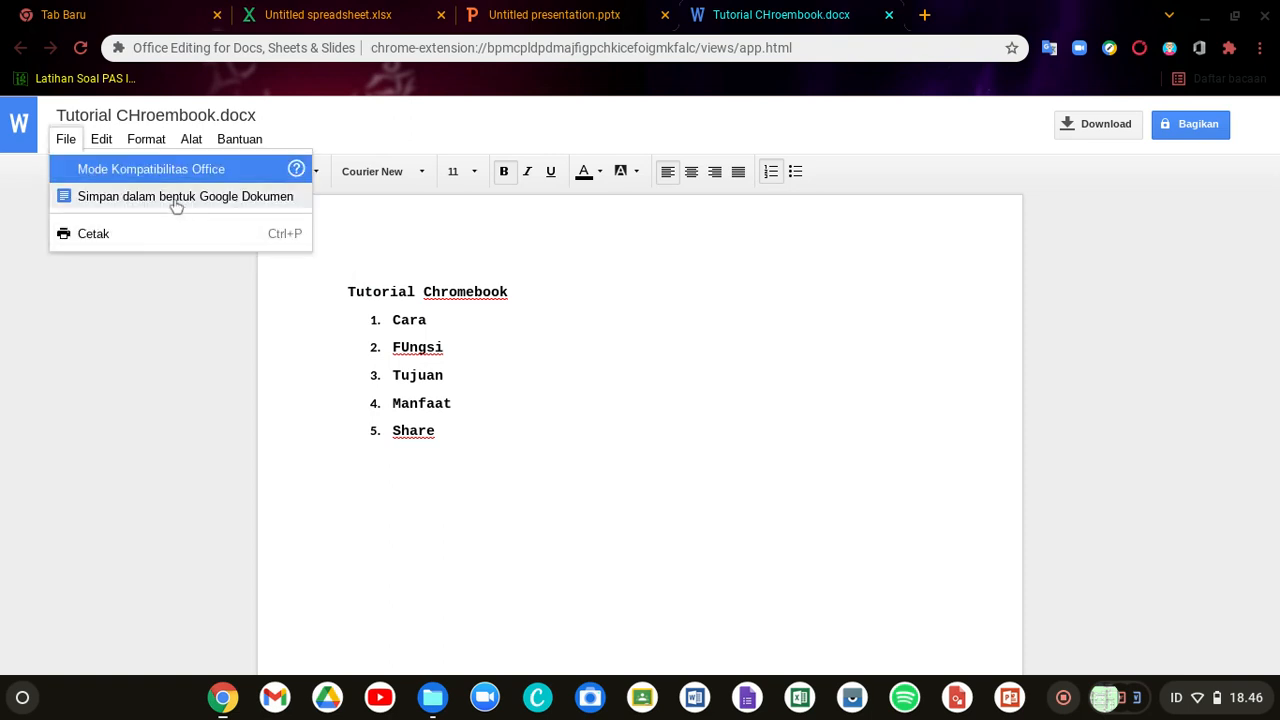
pyautogui.moveTo(128, 148)
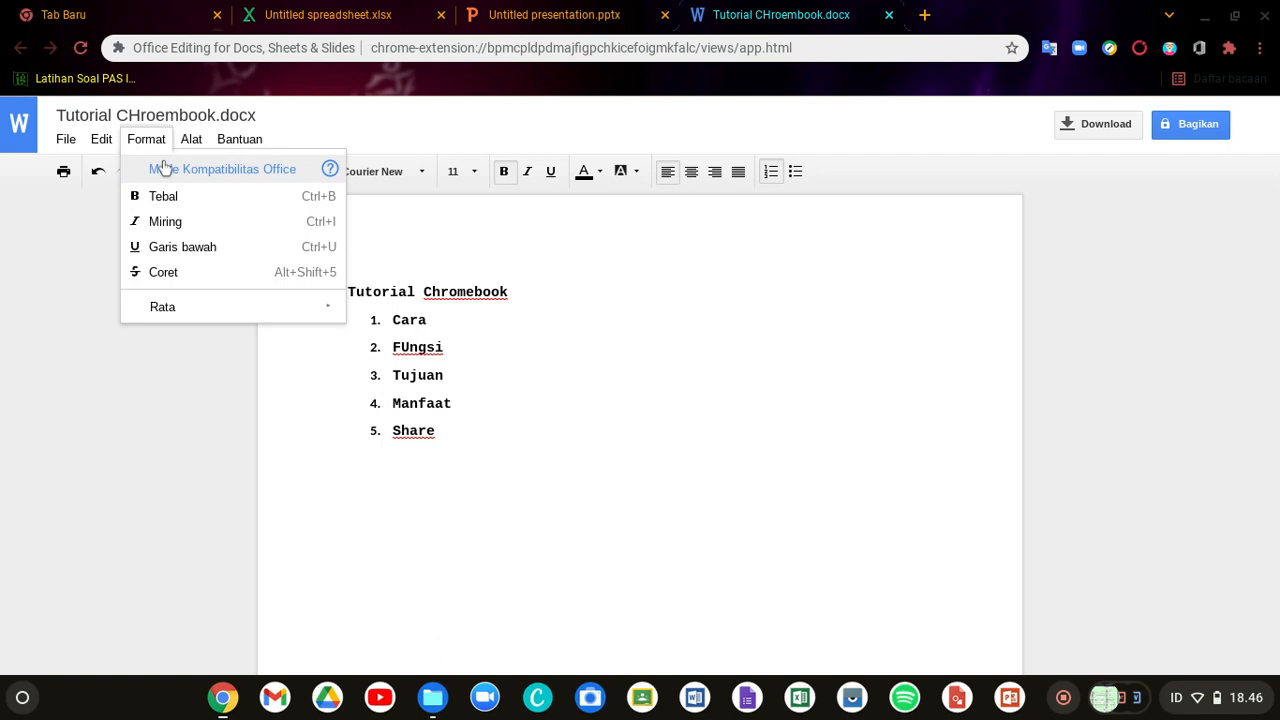
pyautogui.moveTo(210, 318)
pyautogui.moveTo(196, 146)
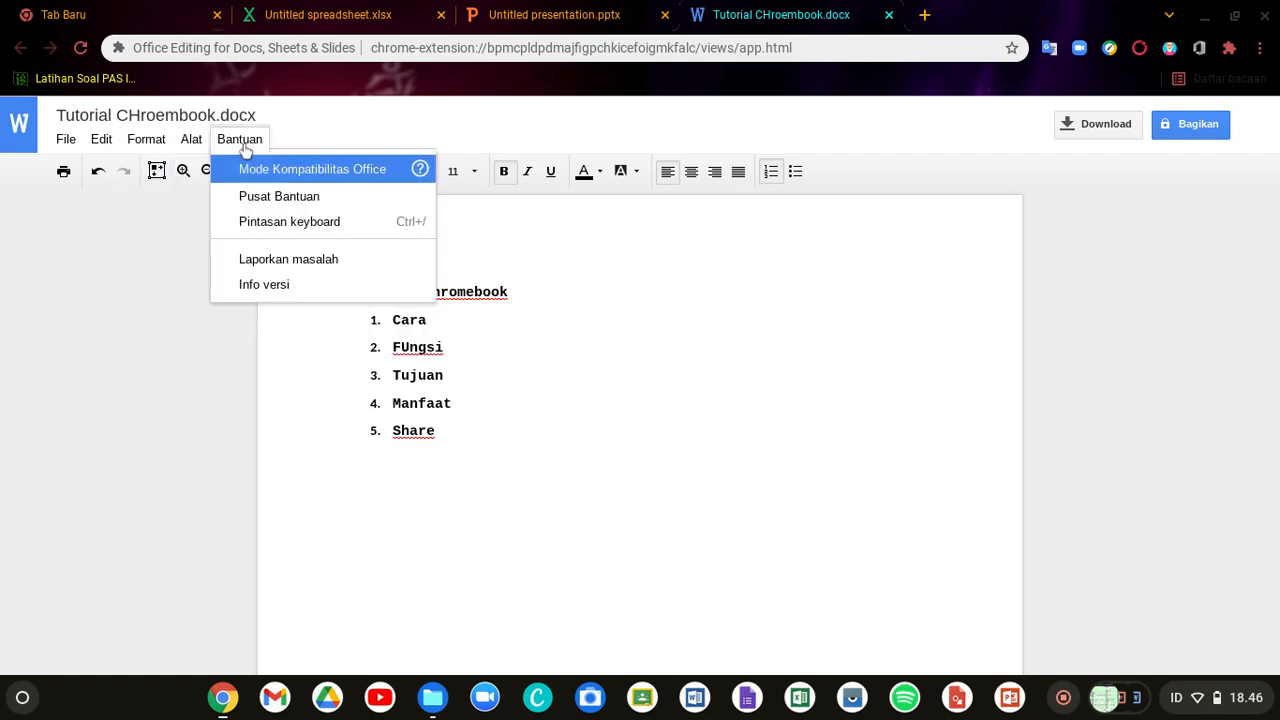
pyautogui.click(718, 317)
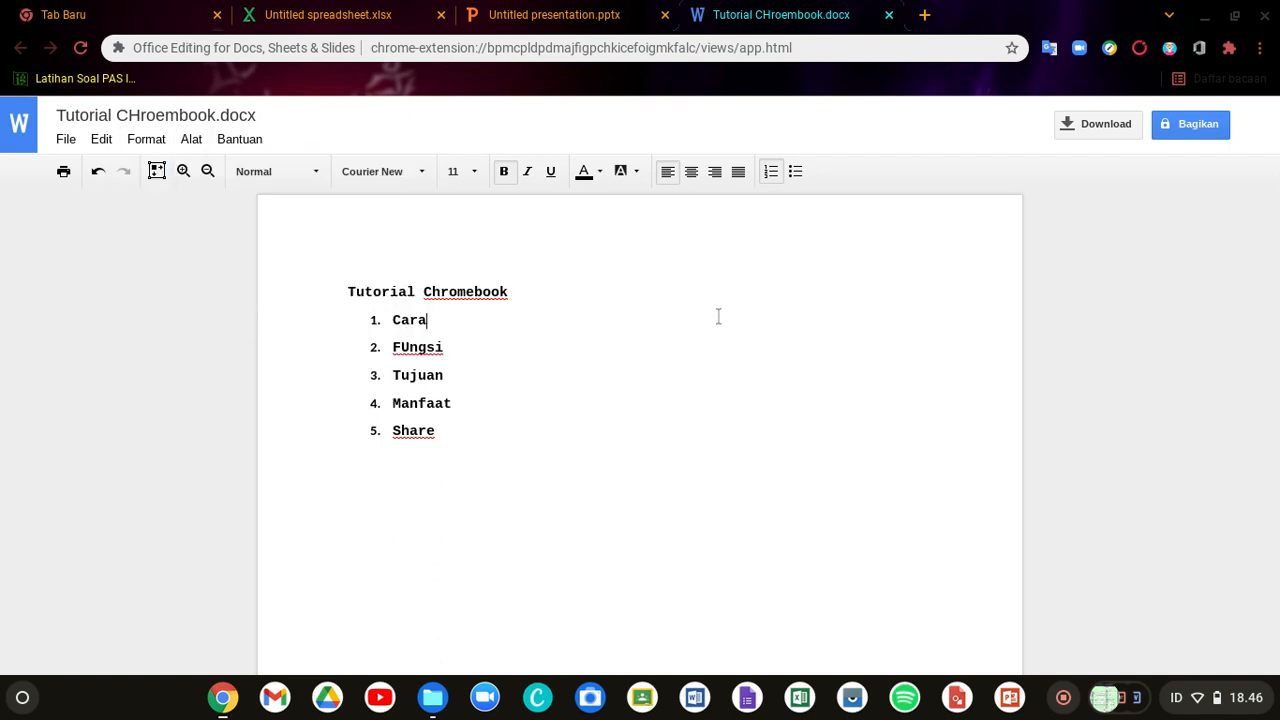
pyautogui.click(247, 145)
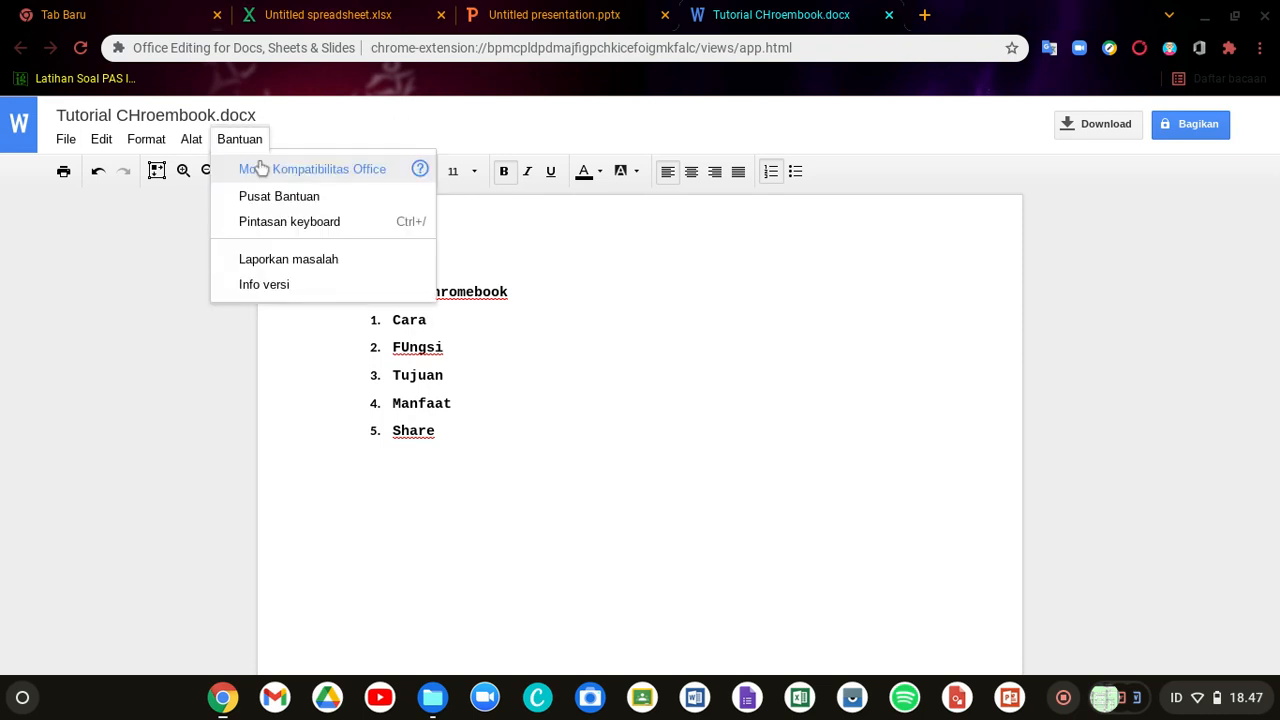
pyautogui.click(303, 226)
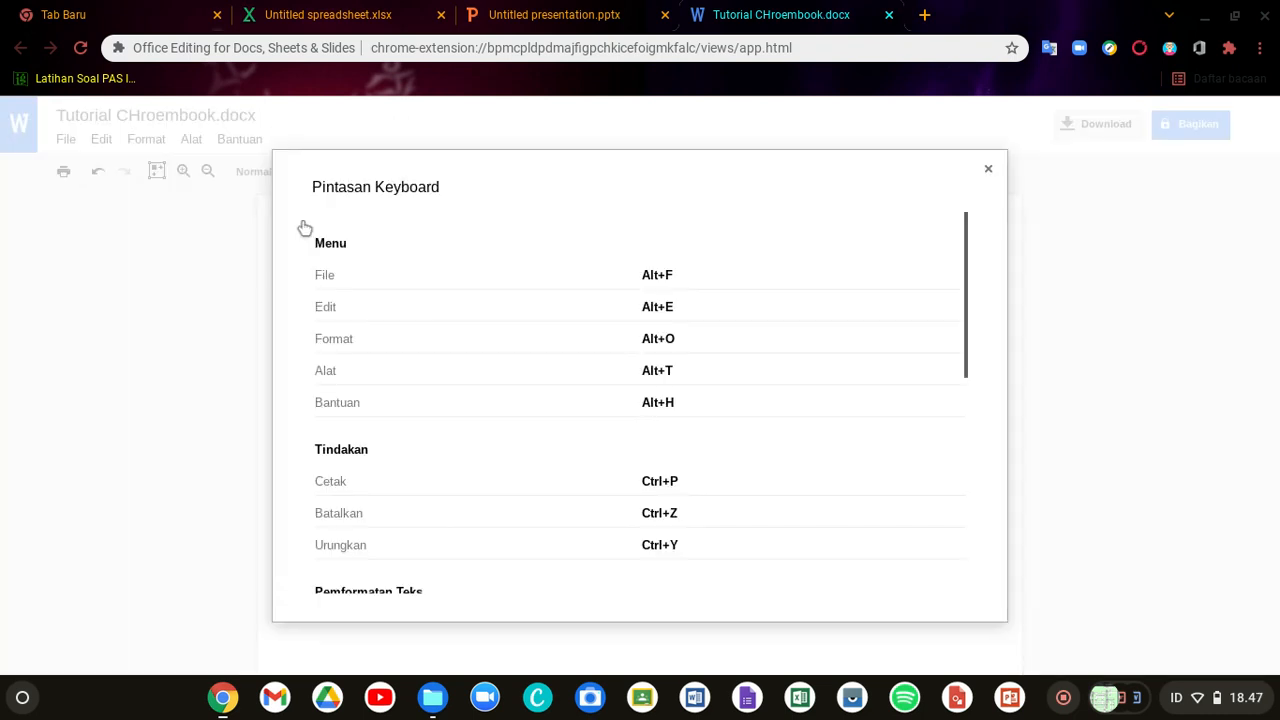
pyautogui.click(989, 171)
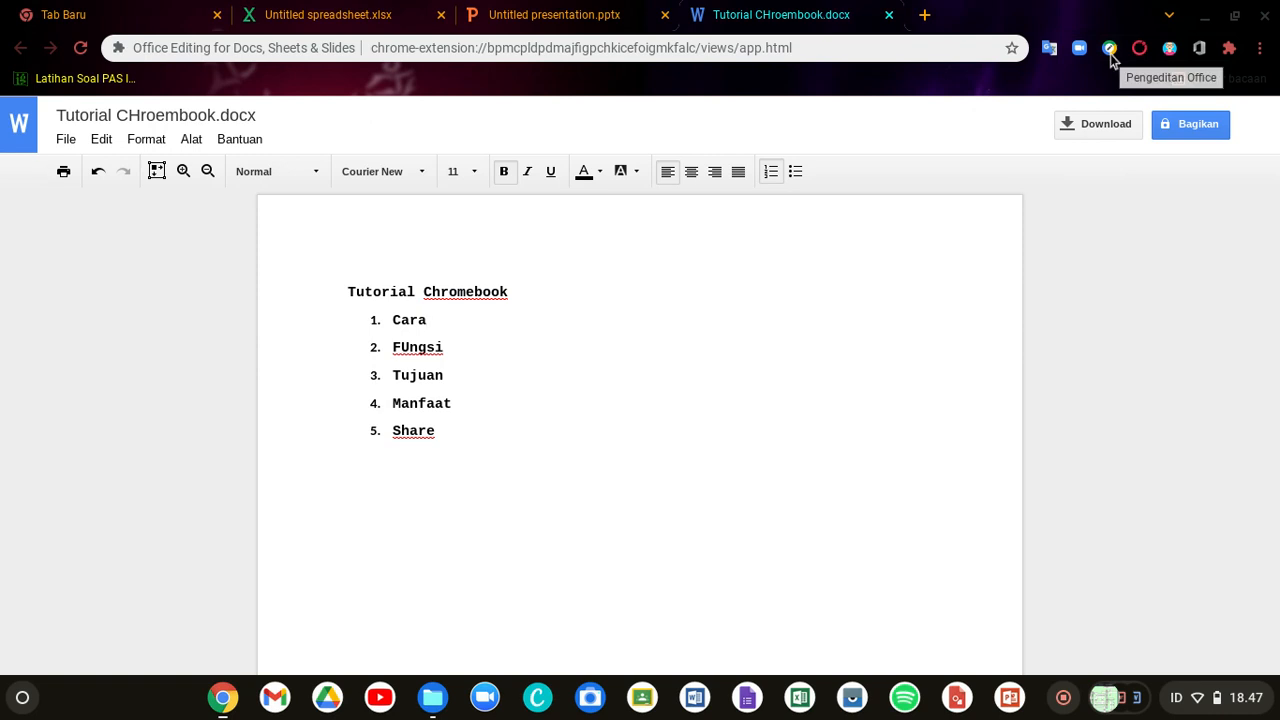
# Step: Bring the Chromebook online through the Galaxy M11 Wi-Fi network
pyautogui.click(1260, 50)
pyautogui.click(1158, 544)
pyautogui.click(1228, 700)
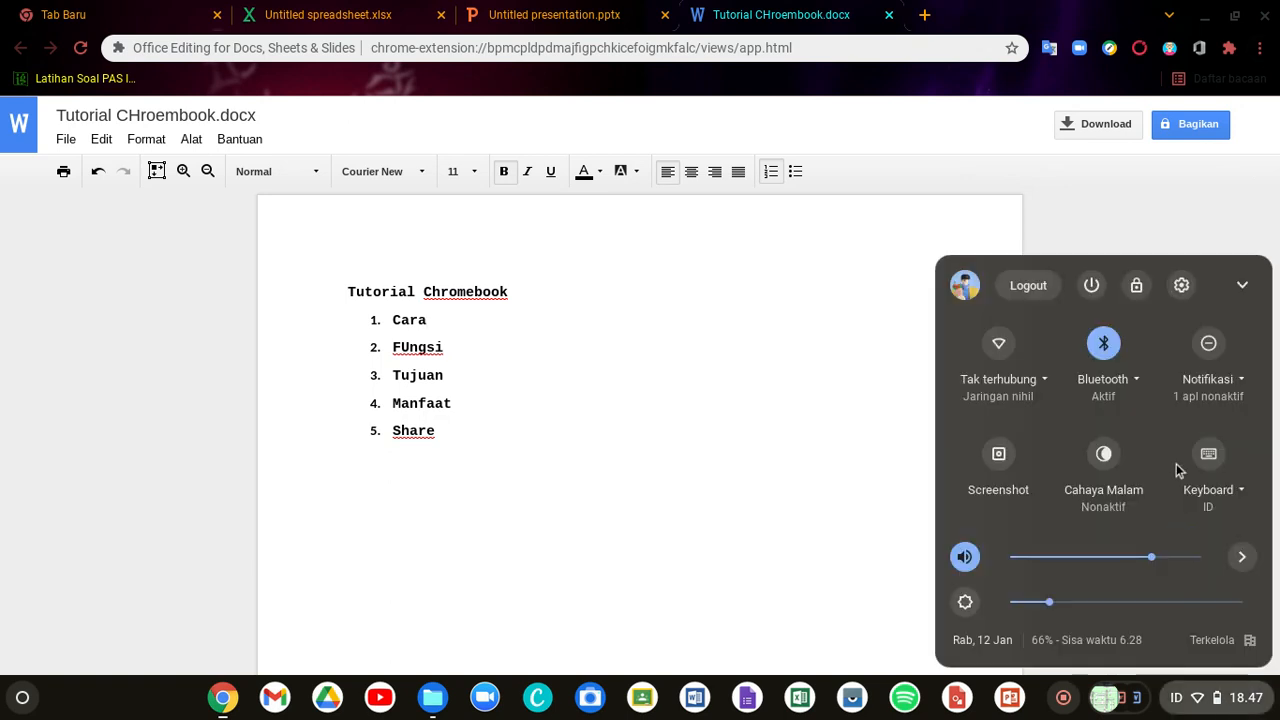
pyautogui.click(1032, 378)
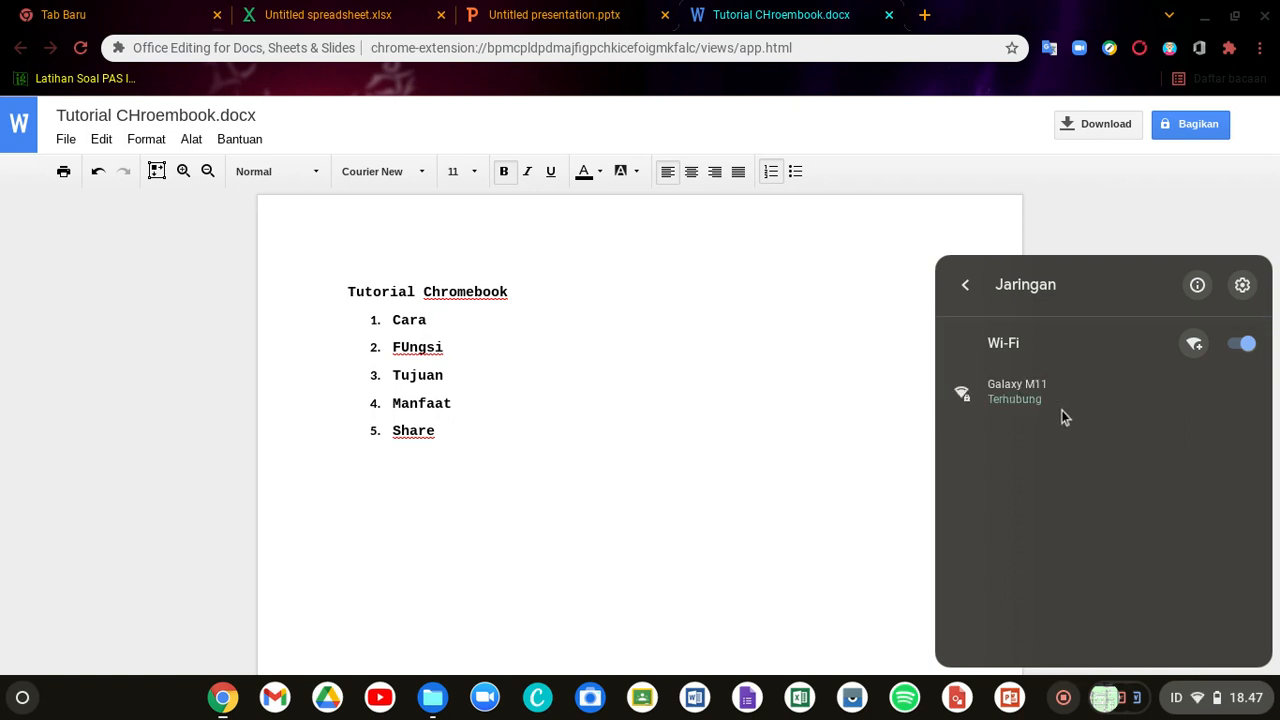
pyautogui.click(1106, 208)
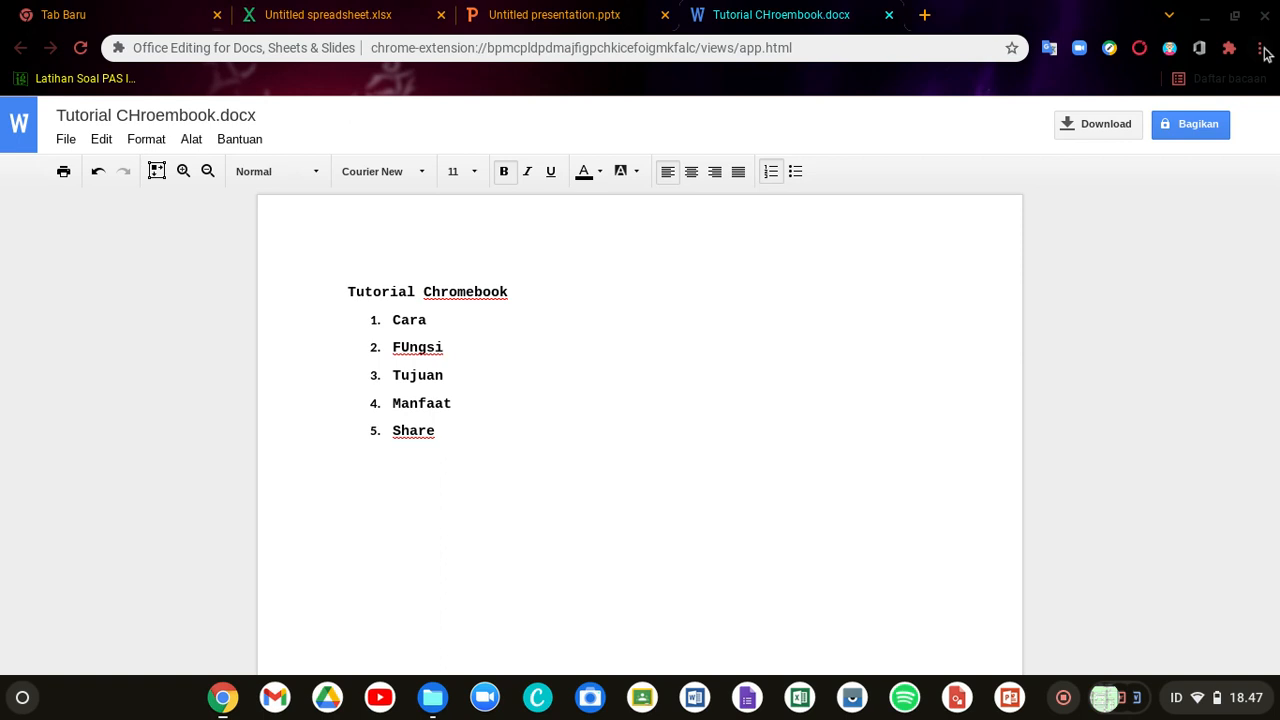
# Step: Search the web in a new tab for "ekstensi pengeditan office" and open the Pengeditan Office page in the Chrome Web Store
pyautogui.click(922, 15)
pyautogui.click(884, 56)
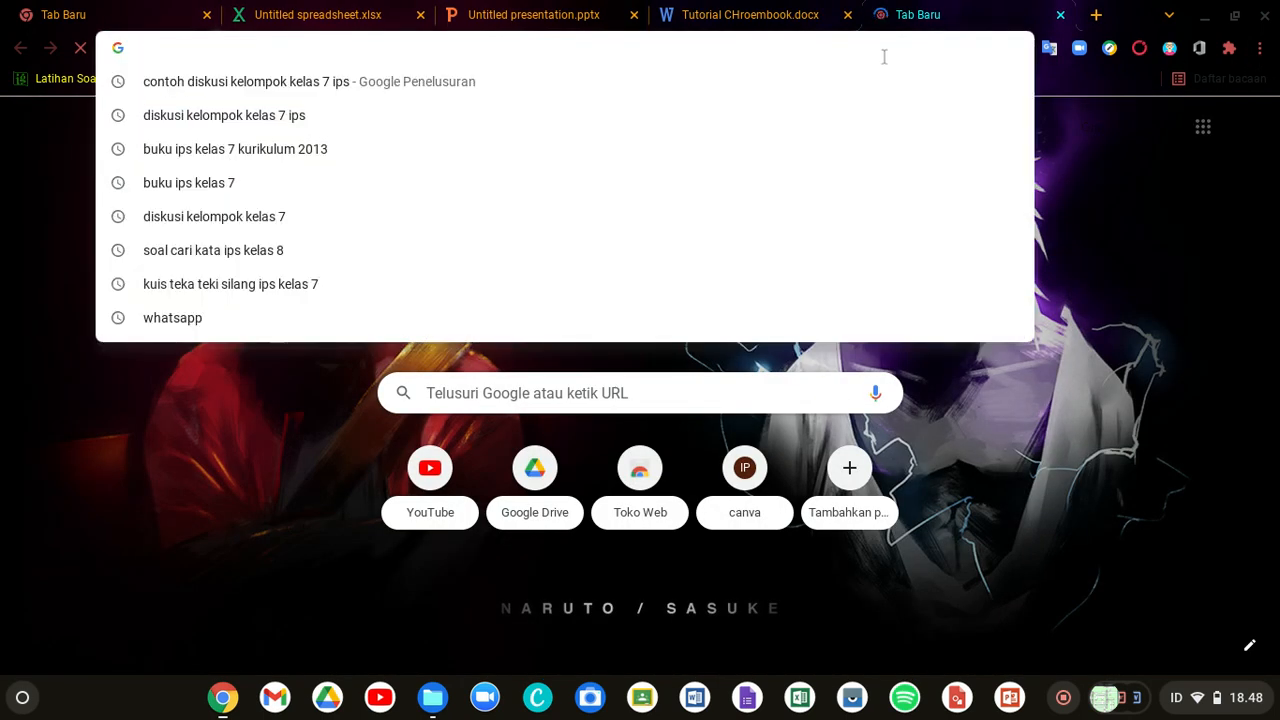
pyautogui.write('e')
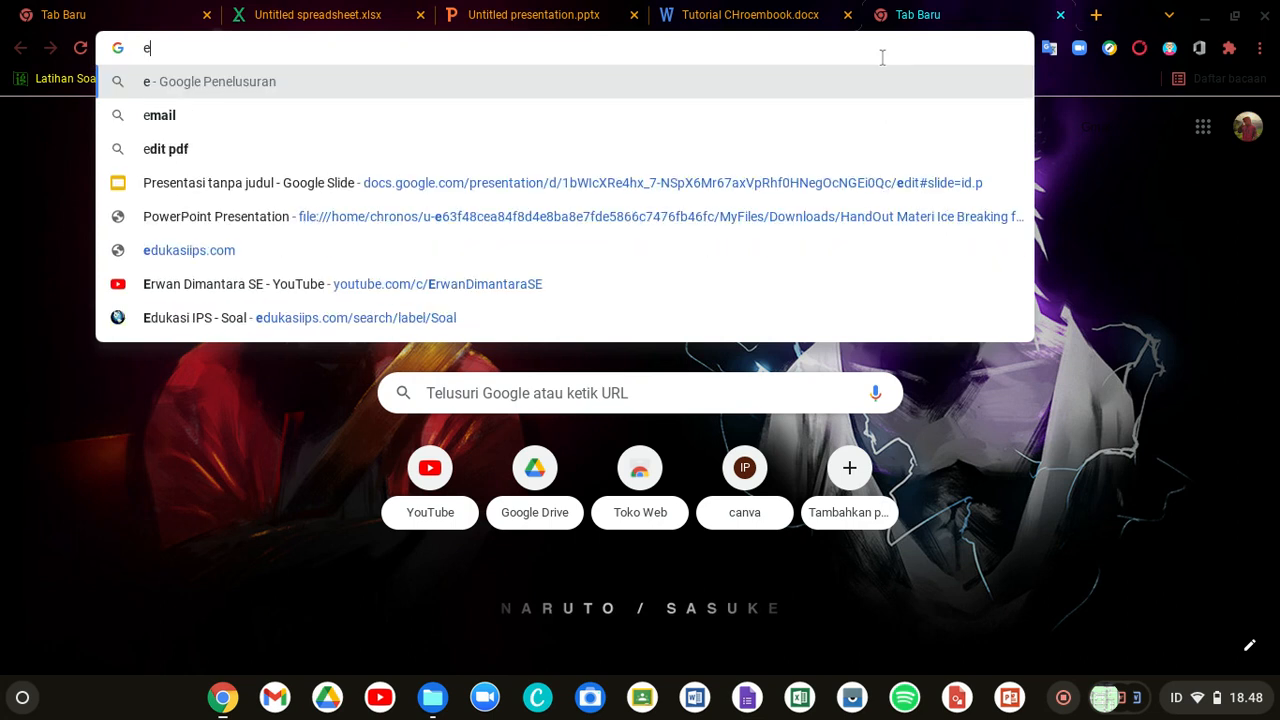
pyautogui.write('kstensi ')
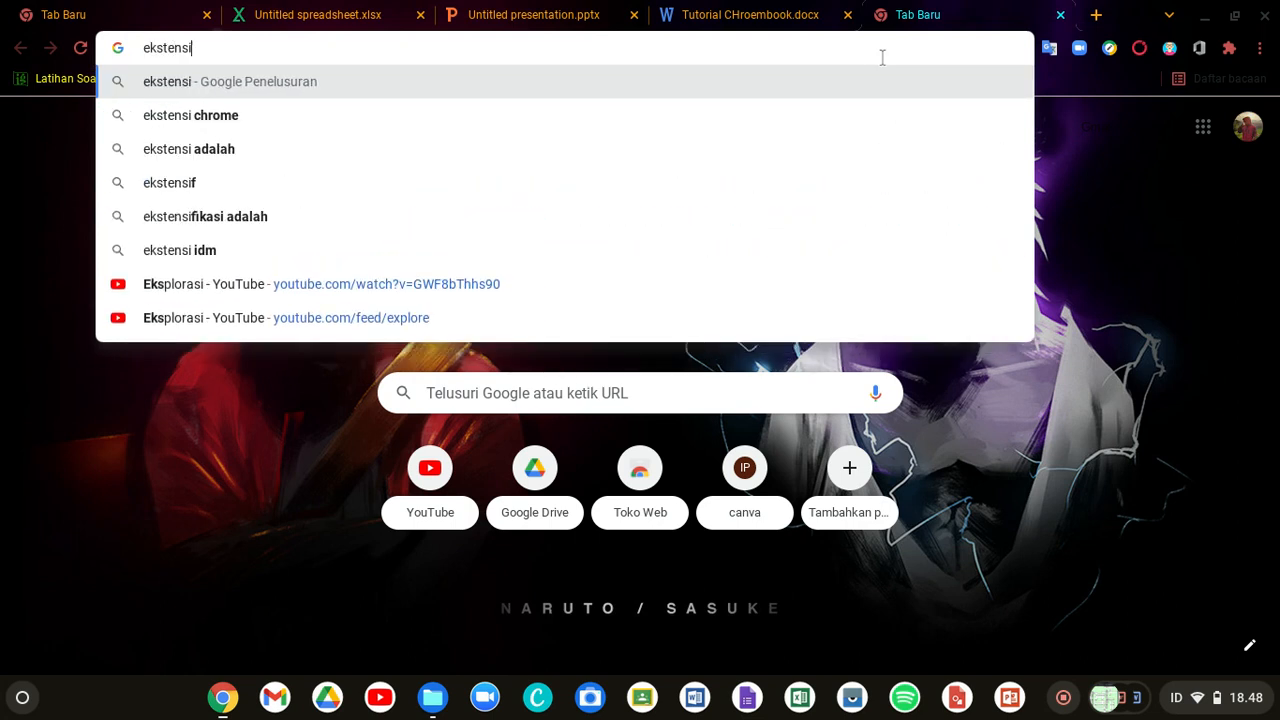
pyautogui.write('penge')
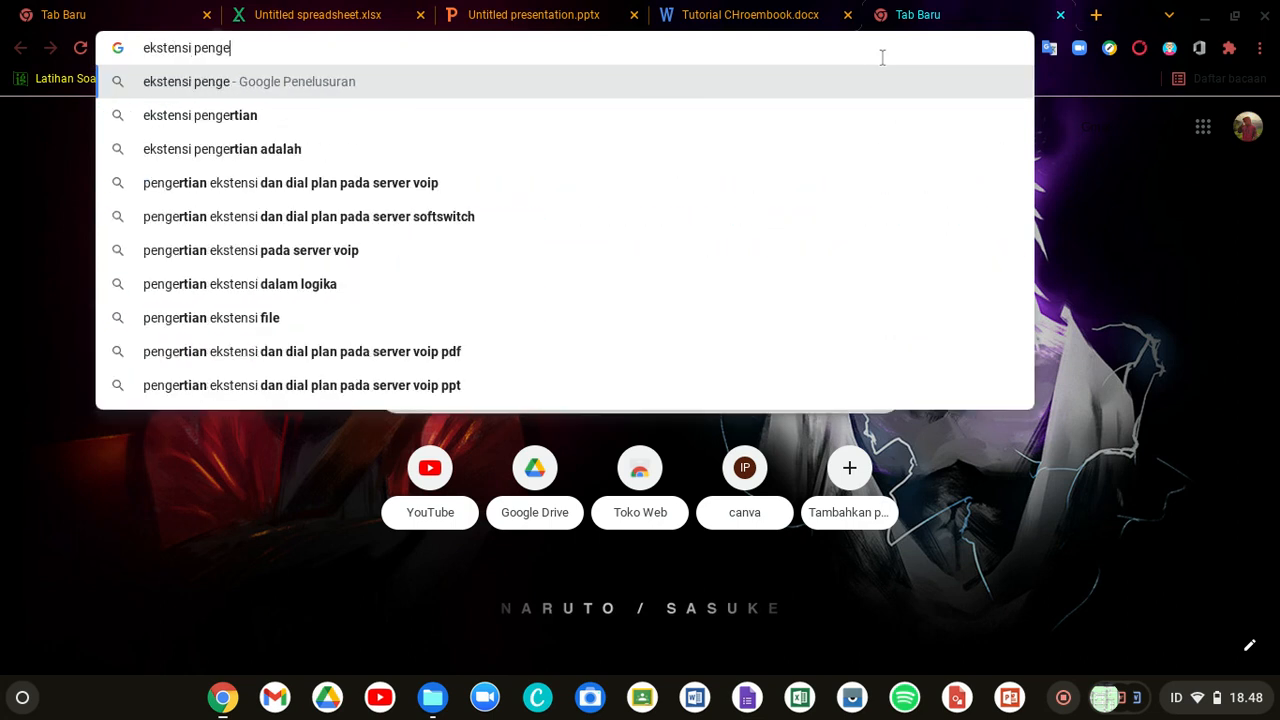
pyautogui.write('ditan office')
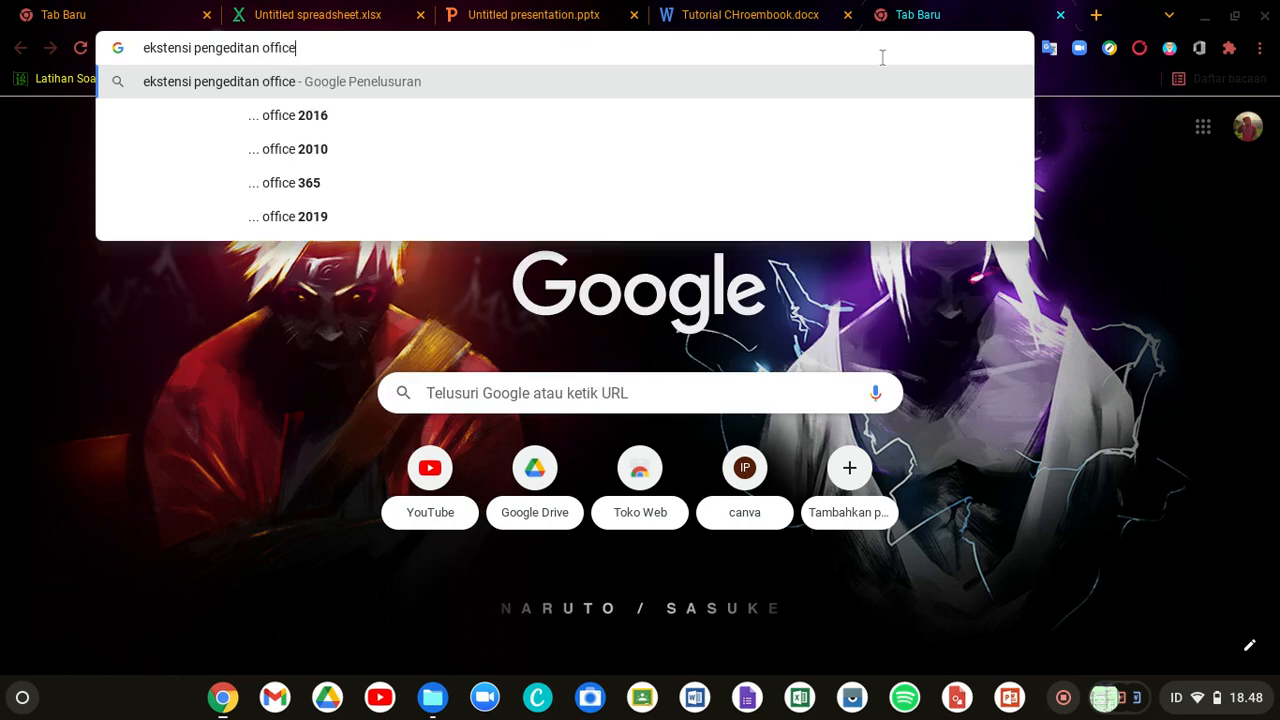
pyautogui.press('Return')
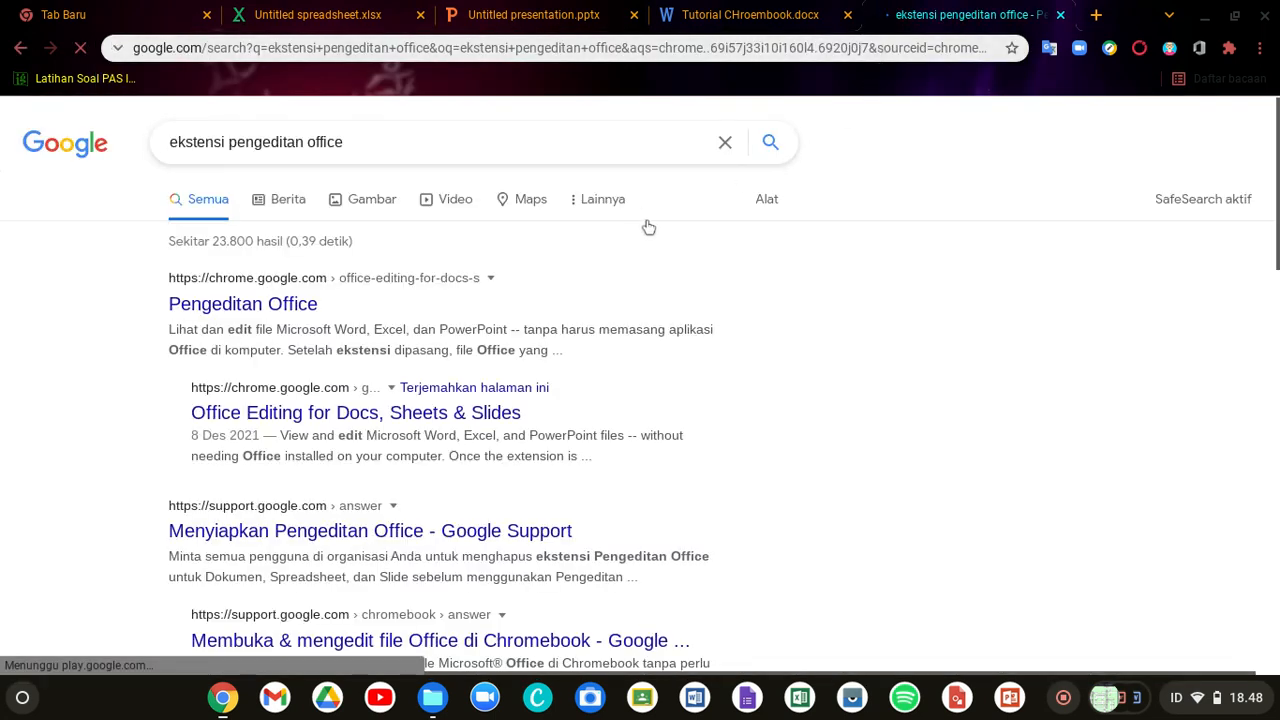
pyautogui.click(300, 306)
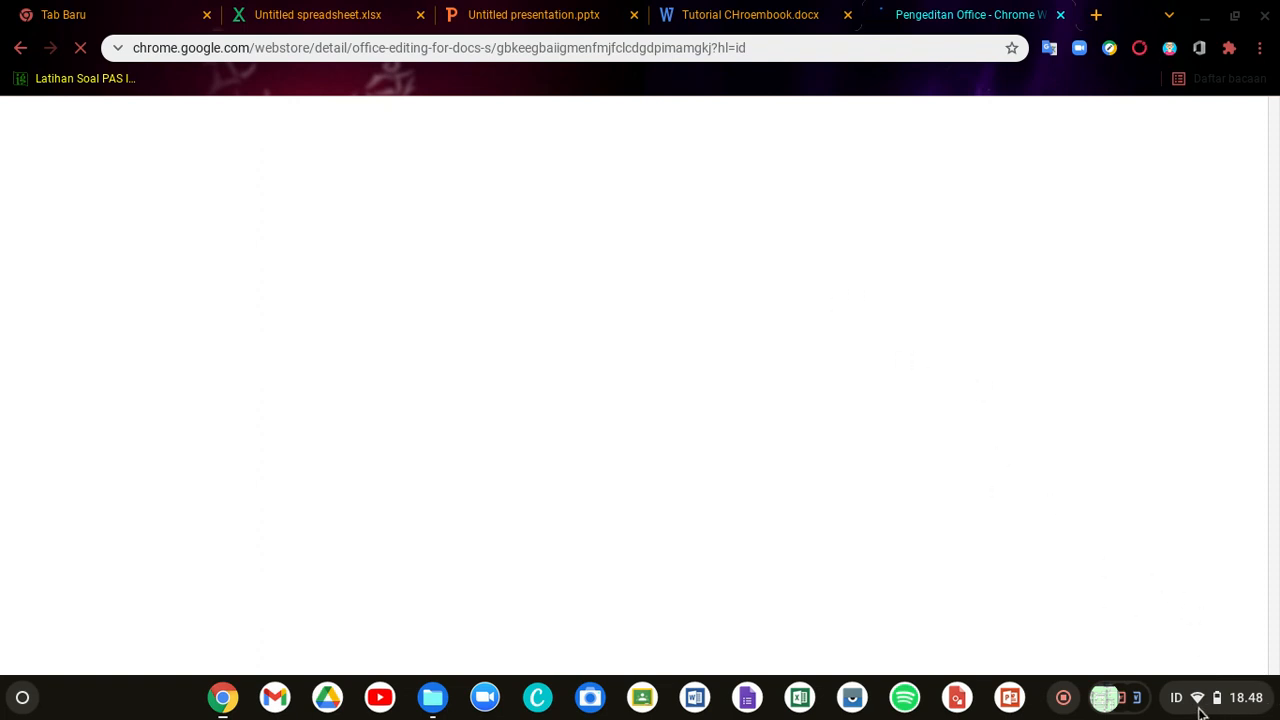
pyautogui.click(722, 10)
pyautogui.click(934, 14)
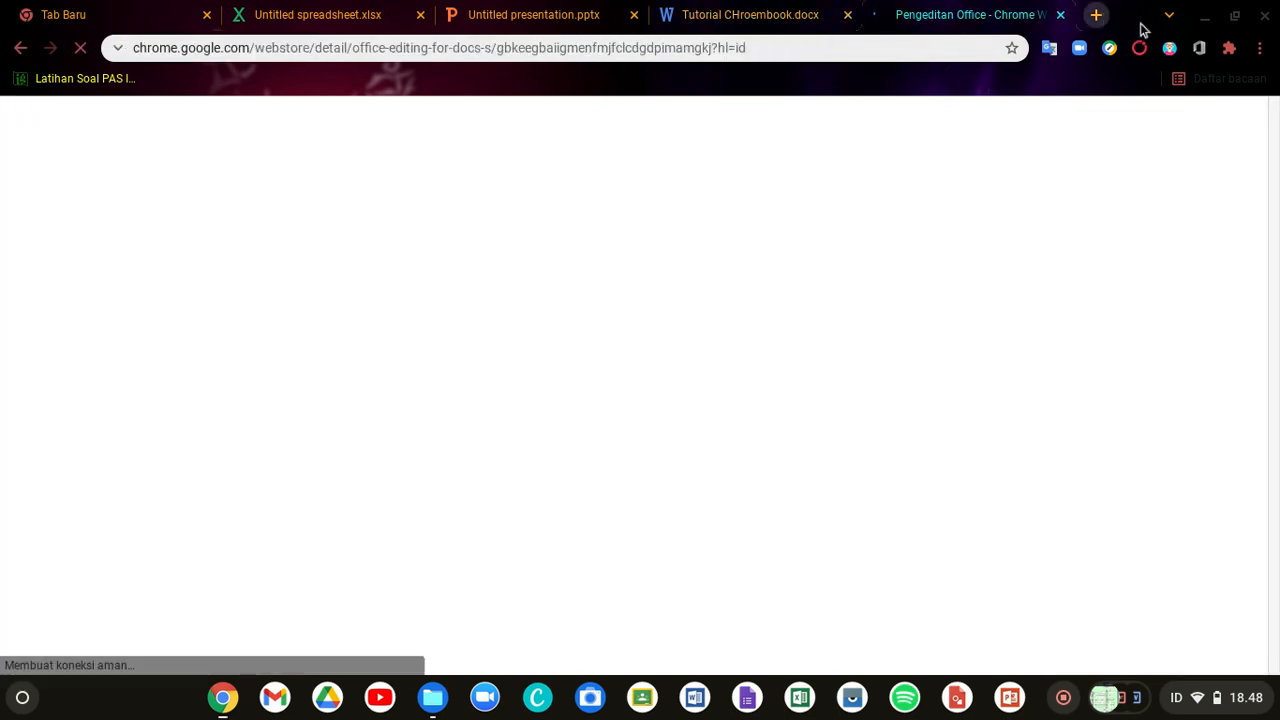
# Step: Open the browser's extension management page
pyautogui.click(1260, 47)
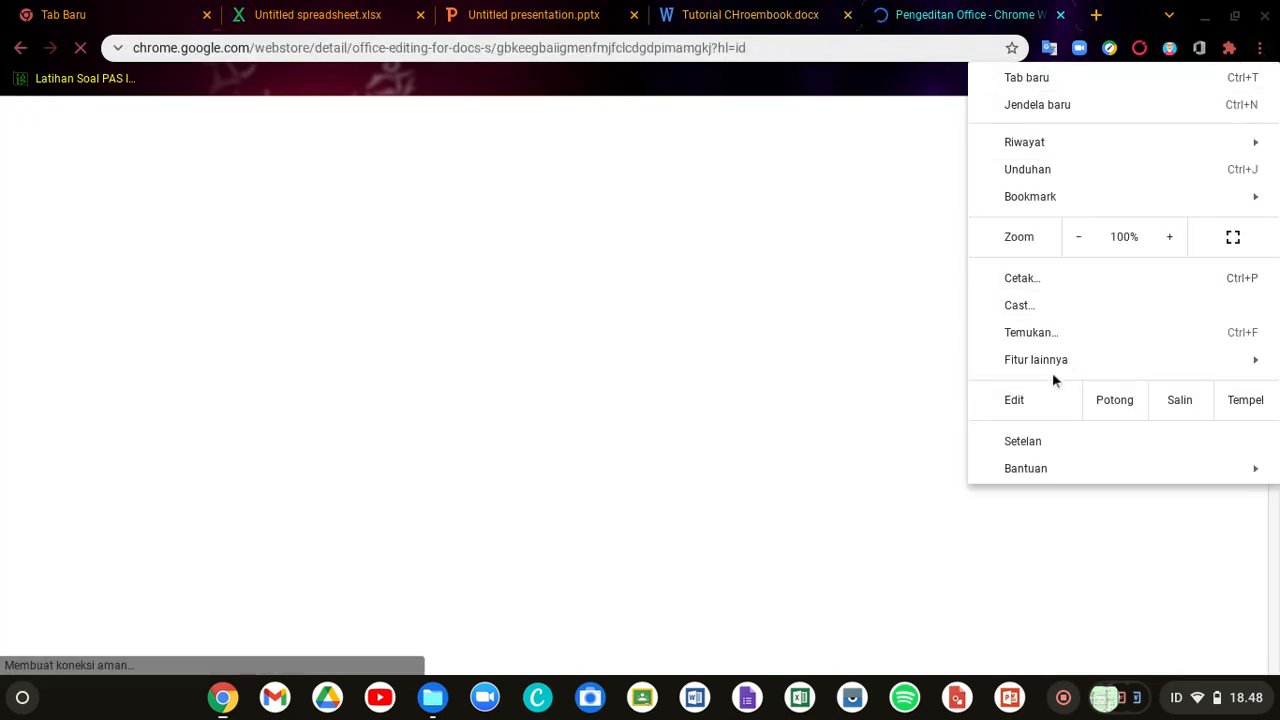
pyautogui.moveTo(1048, 362)
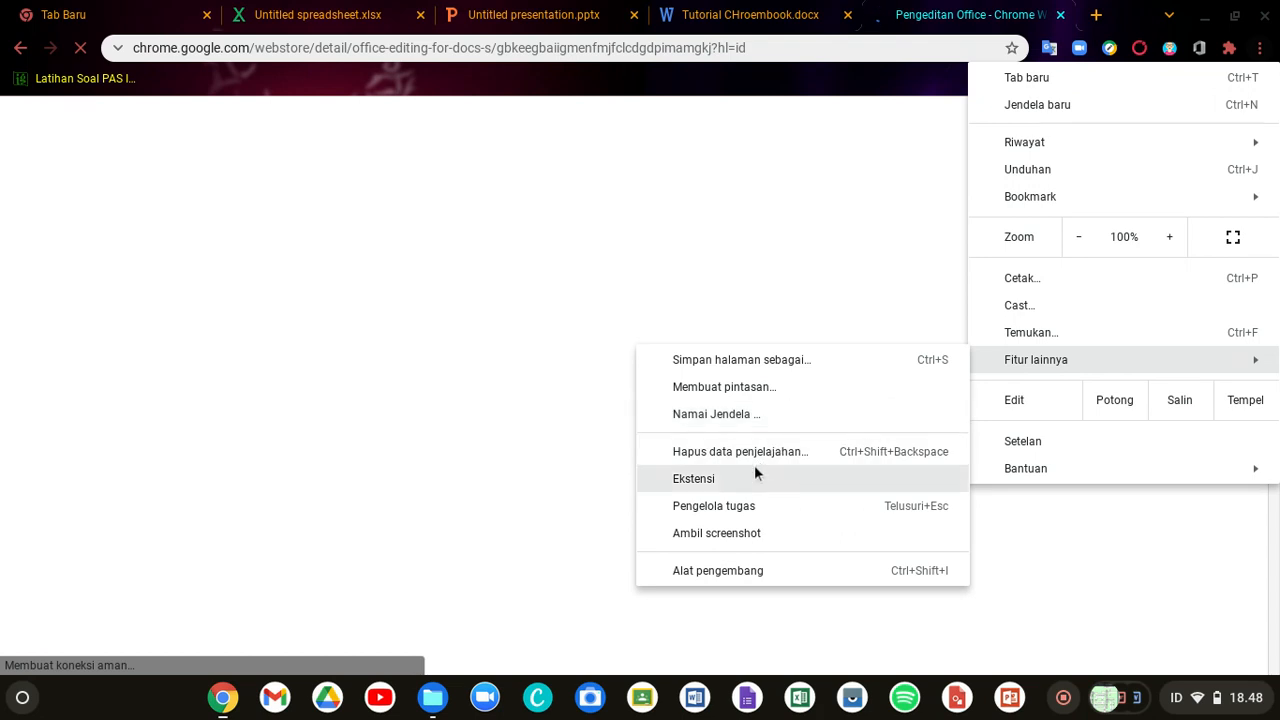
pyautogui.click(729, 477)
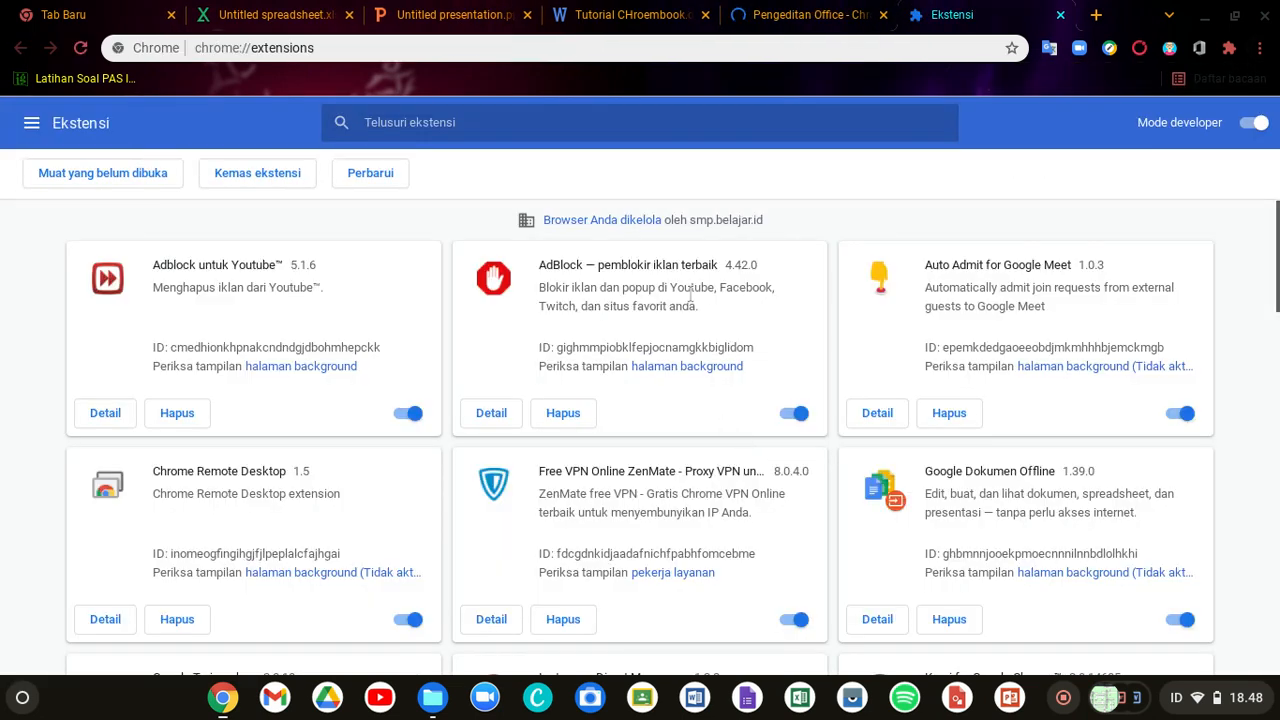
# Step: Return to the Pengeditan Office page in the Chrome Web Store and look over its install option and details
pyautogui.click(790, 20)
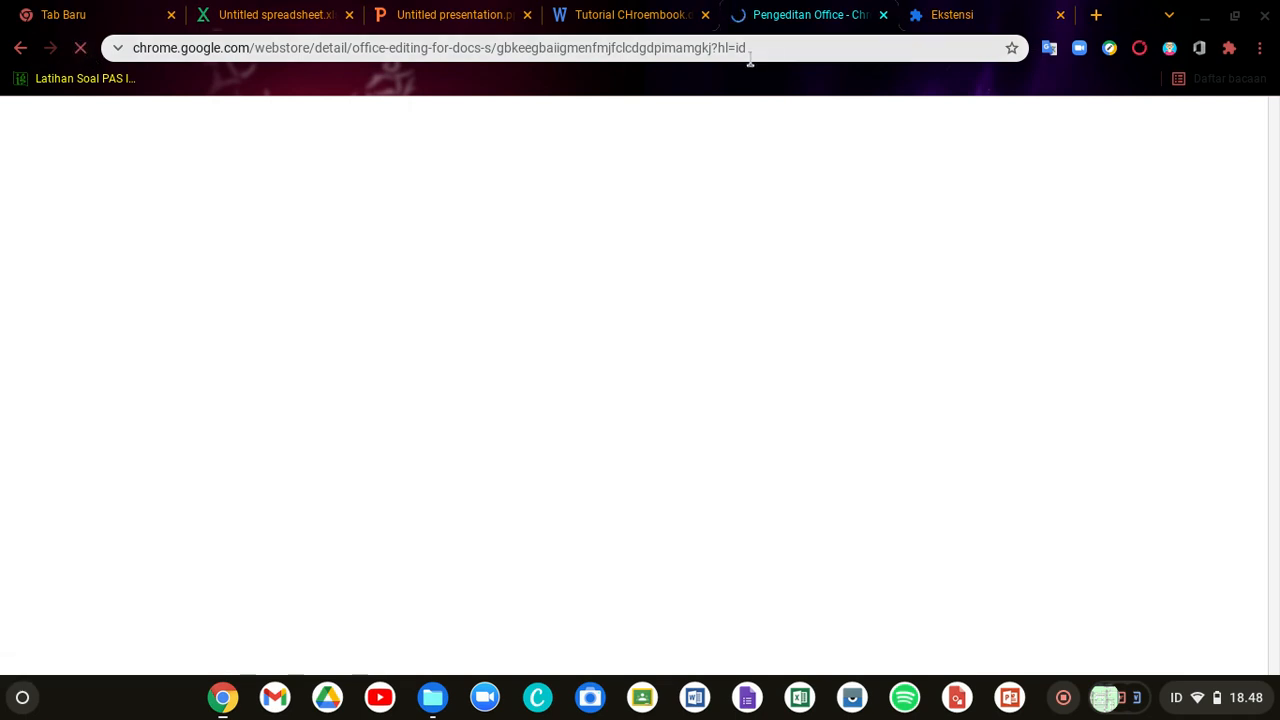
pyautogui.click(955, 16)
pyautogui.click(797, 15)
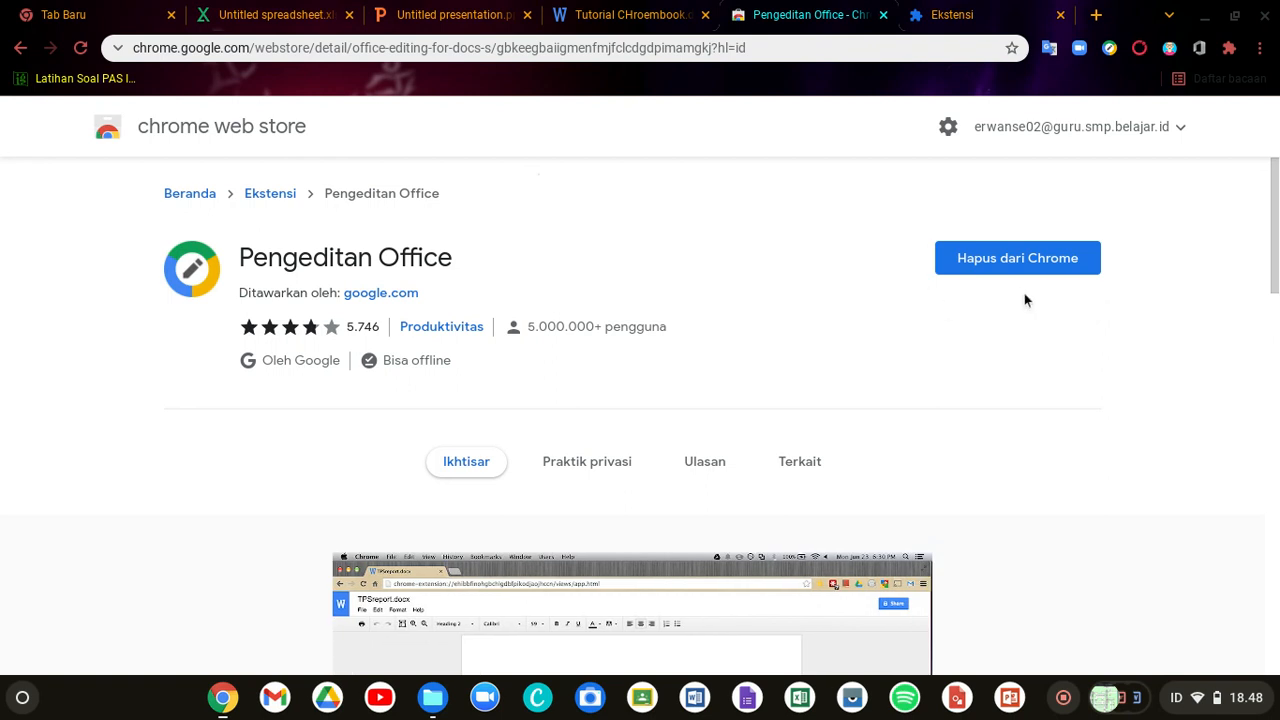
pyautogui.click(984, 268)
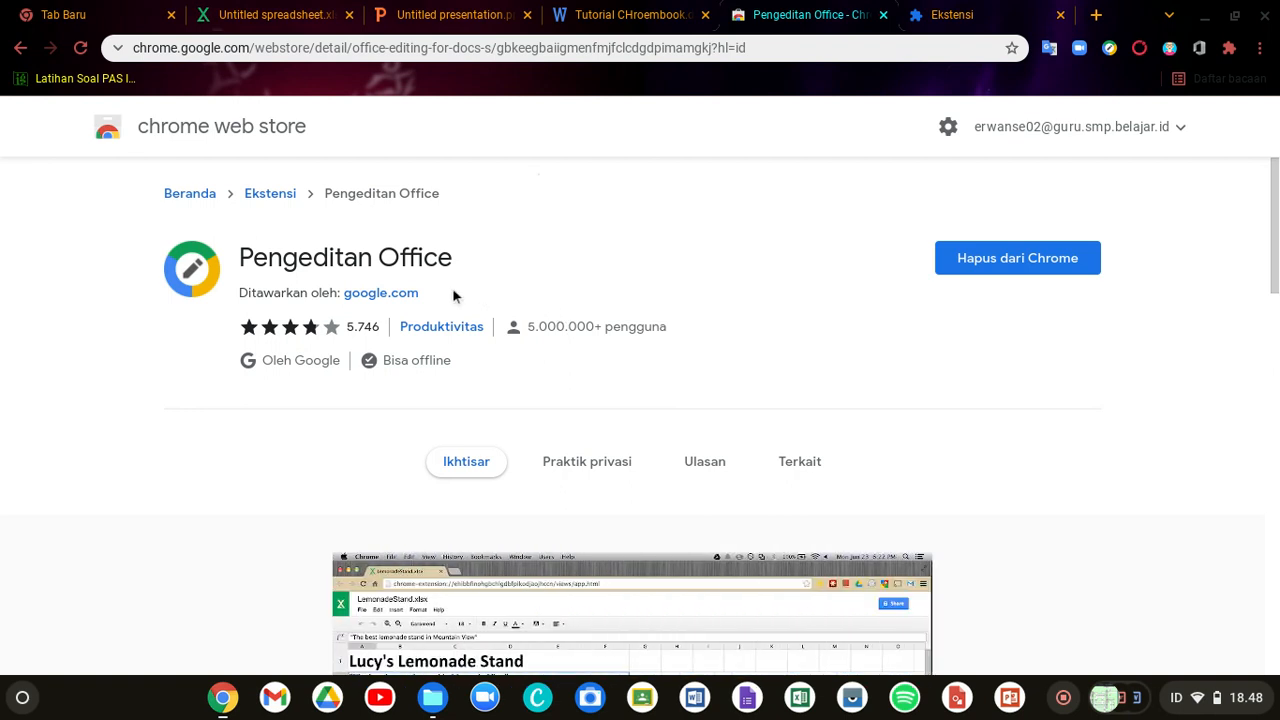
pyautogui.scroll(-1, 512, 294)
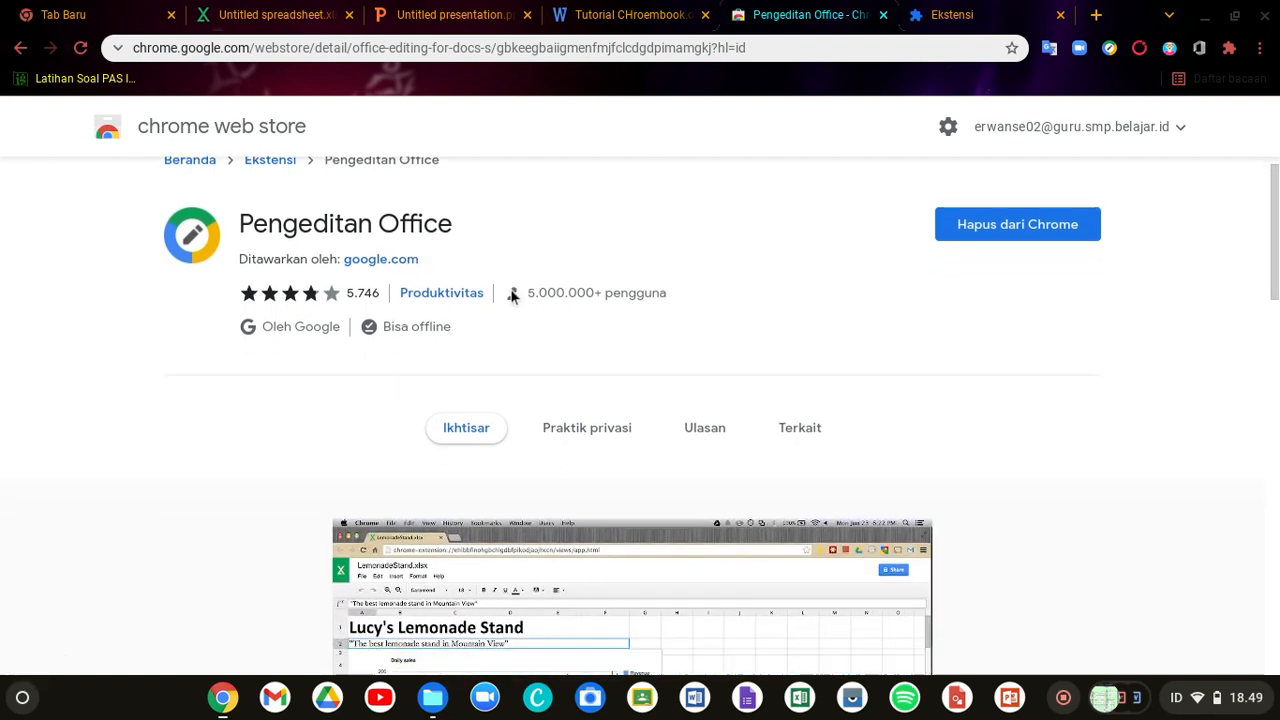
pyautogui.scroll(1, 523, 298)
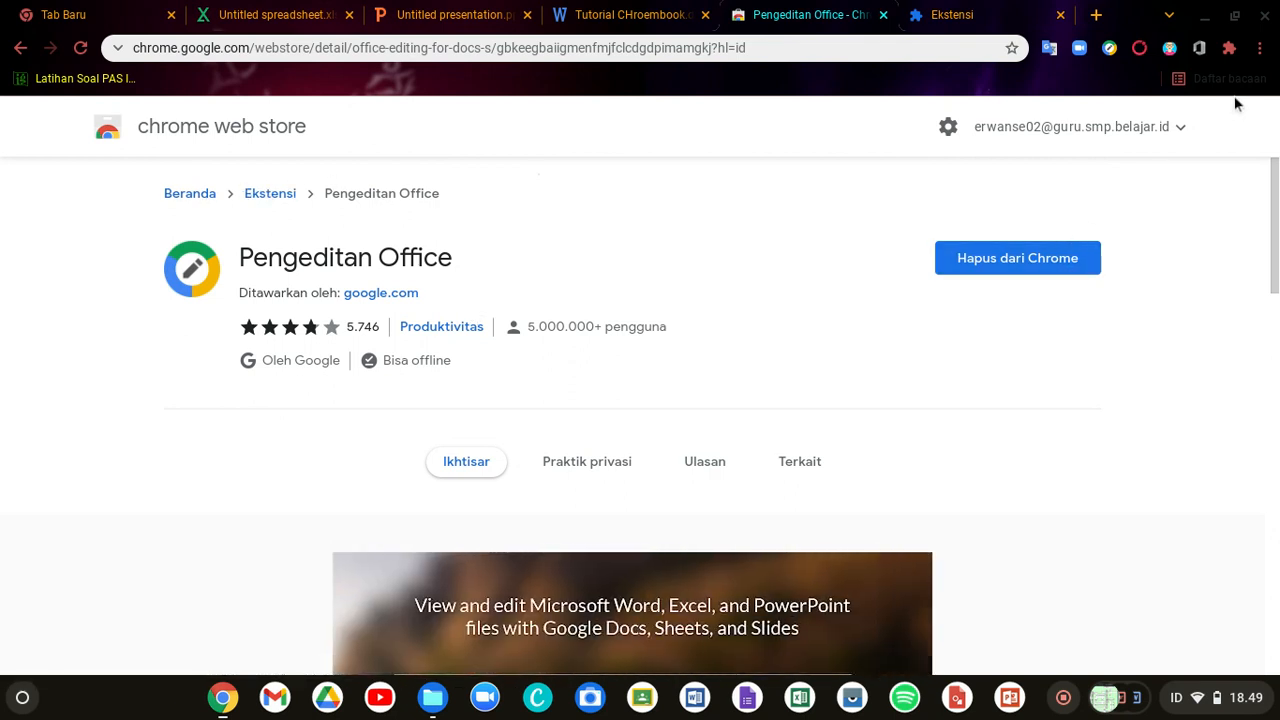
# Step: Unpin the Pengeditan Office extension in the browser's extension list, pin it again and close the list
pyautogui.click(1231, 50)
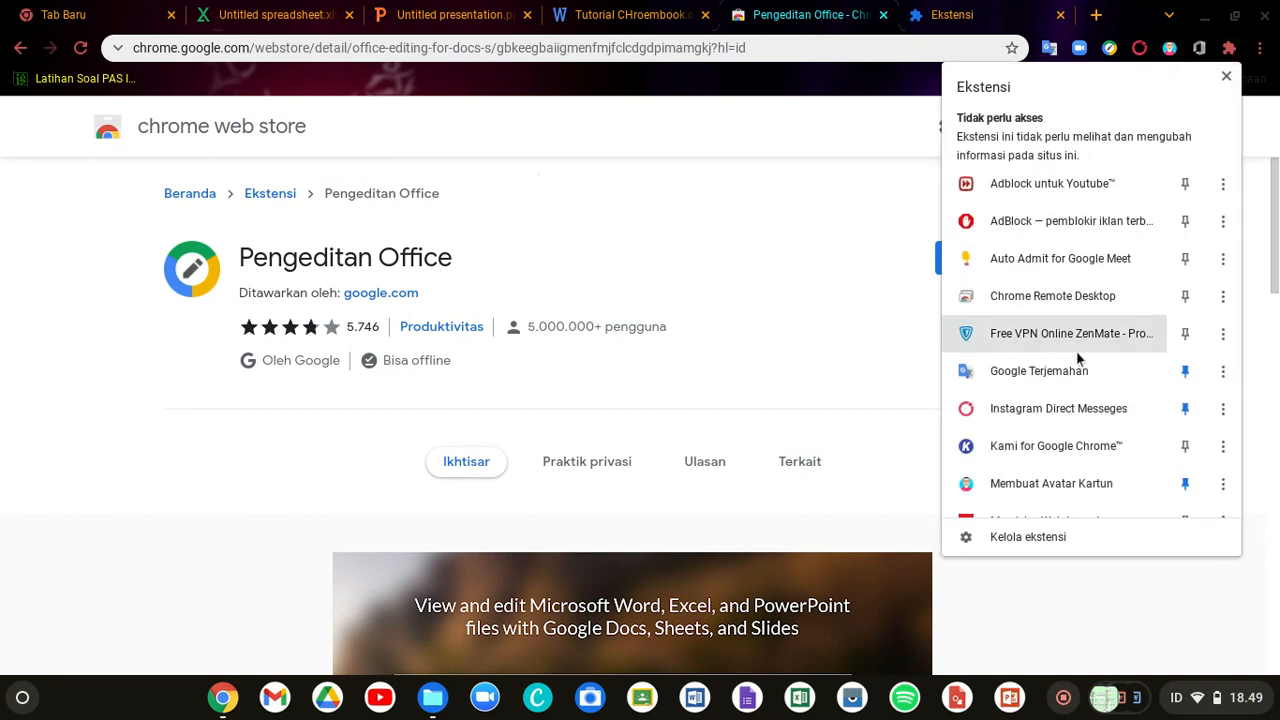
pyautogui.scroll(-5, 1075, 345)
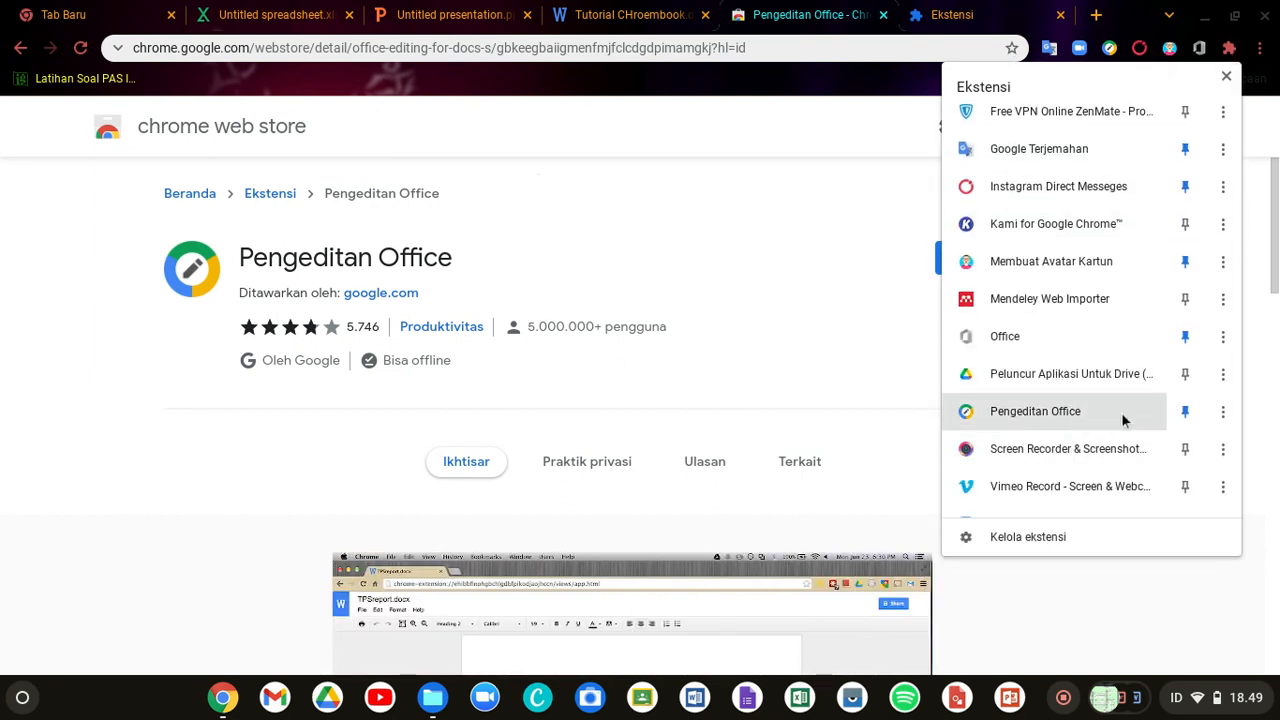
pyautogui.click(1187, 413)
pyautogui.scroll(1, 1190, 400)
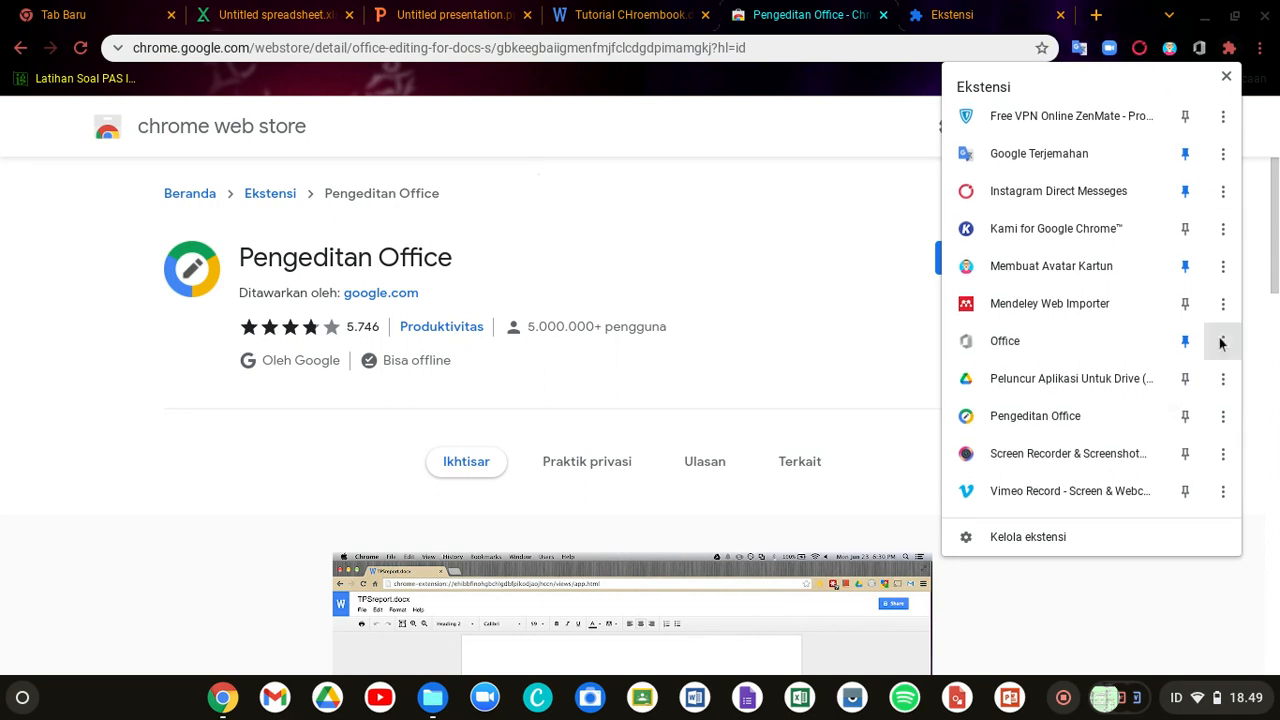
pyautogui.click(1185, 416)
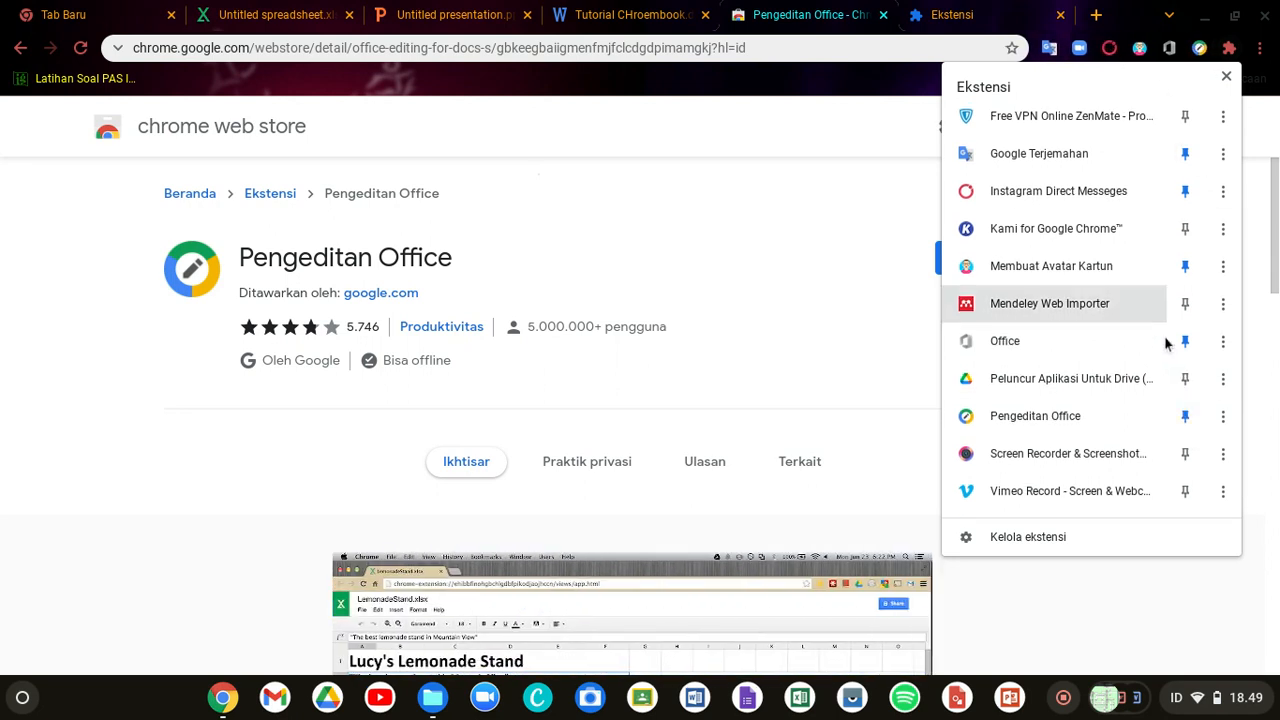
pyautogui.click(884, 241)
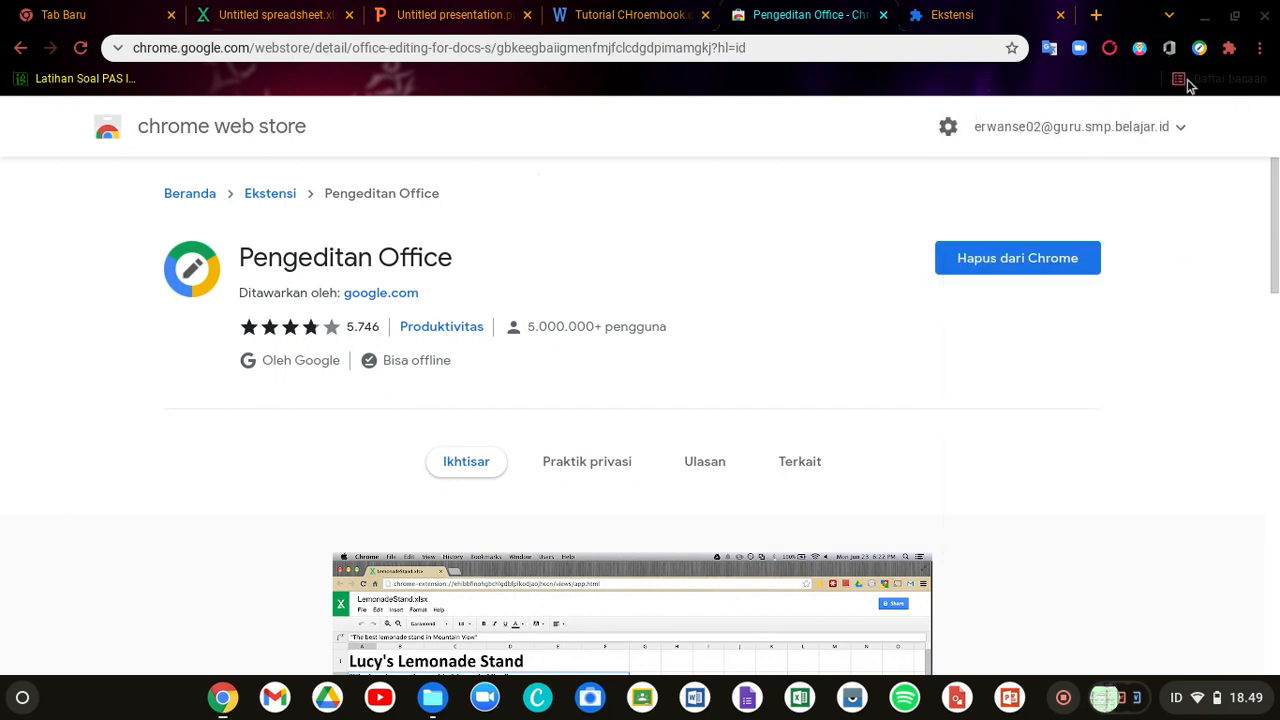
# Step: Check which new file types the Pengeditan Office extension offers and look through its Chrome Web Store page
pyautogui.click(1202, 52)
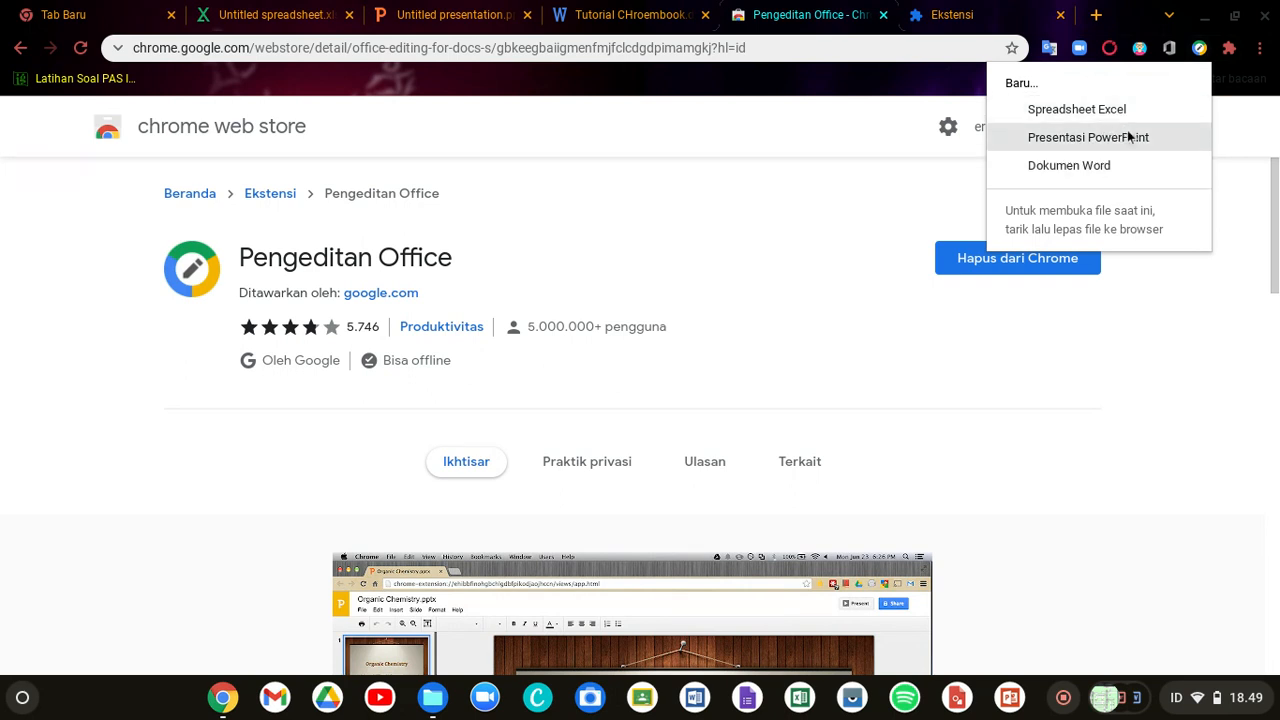
pyautogui.click(814, 222)
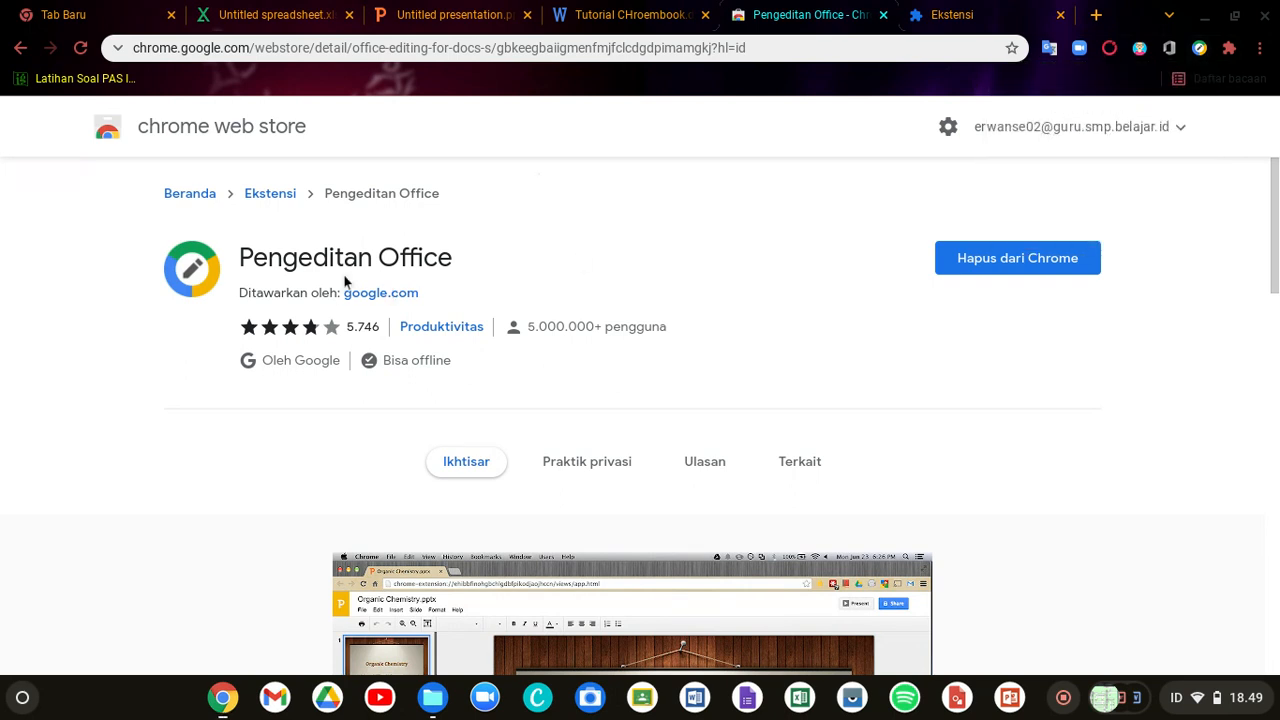
pyautogui.scroll(-1, 614, 375)
pyautogui.scroll(-7, 620, 385)
pyautogui.scroll(3, 640, 400)
pyautogui.scroll(5, 670, 405)
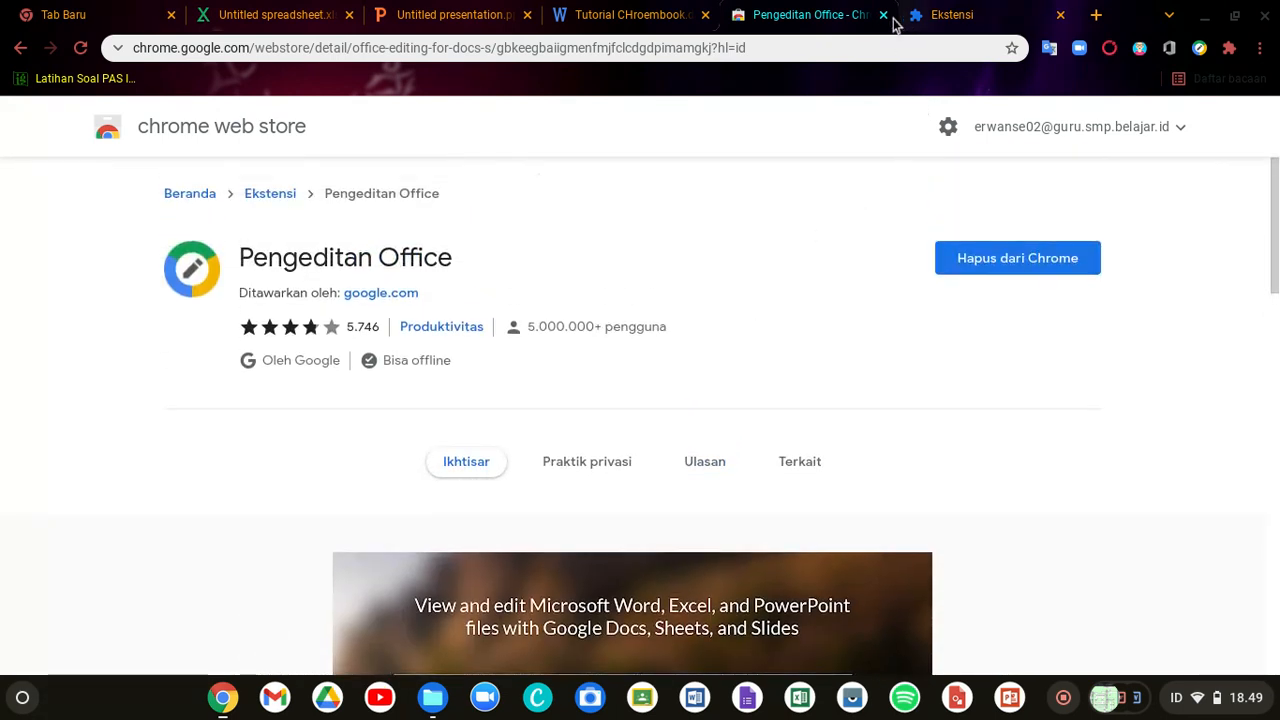
# Step: Close the Chrome Web Store page and turn off the Chromebook's Wi-Fi
pyautogui.click(885, 16)
pyautogui.click(1245, 697)
pyautogui.click(998, 379)
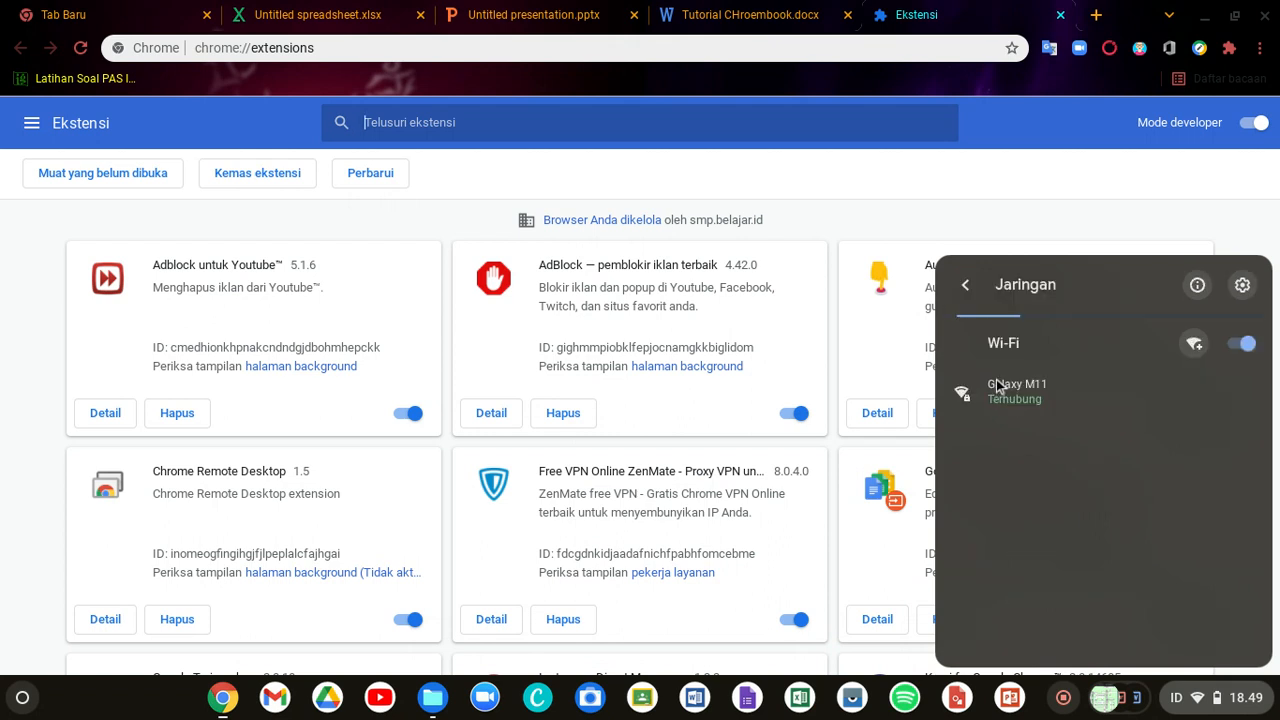
pyautogui.click(1242, 344)
pyautogui.click(882, 178)
# Step: Enter "No" in cell A1 of the untitled spreadsheet
pyautogui.click(355, 12)
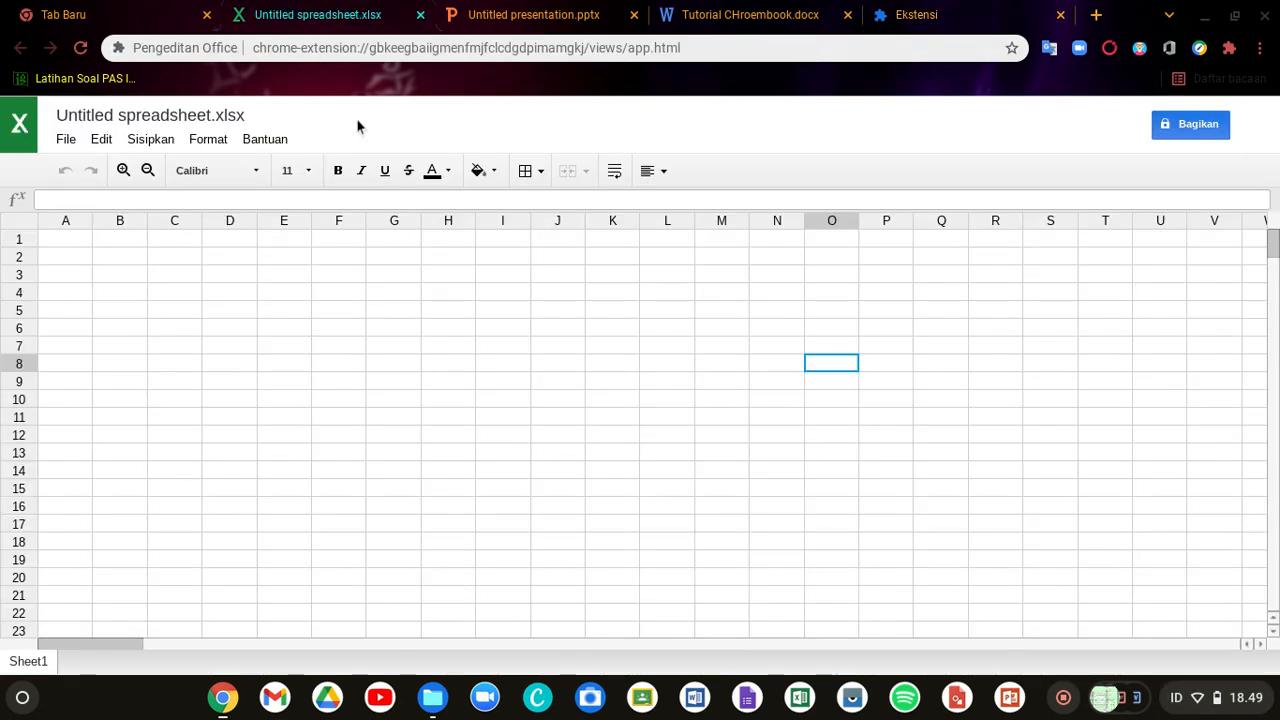
pyautogui.click(182, 294)
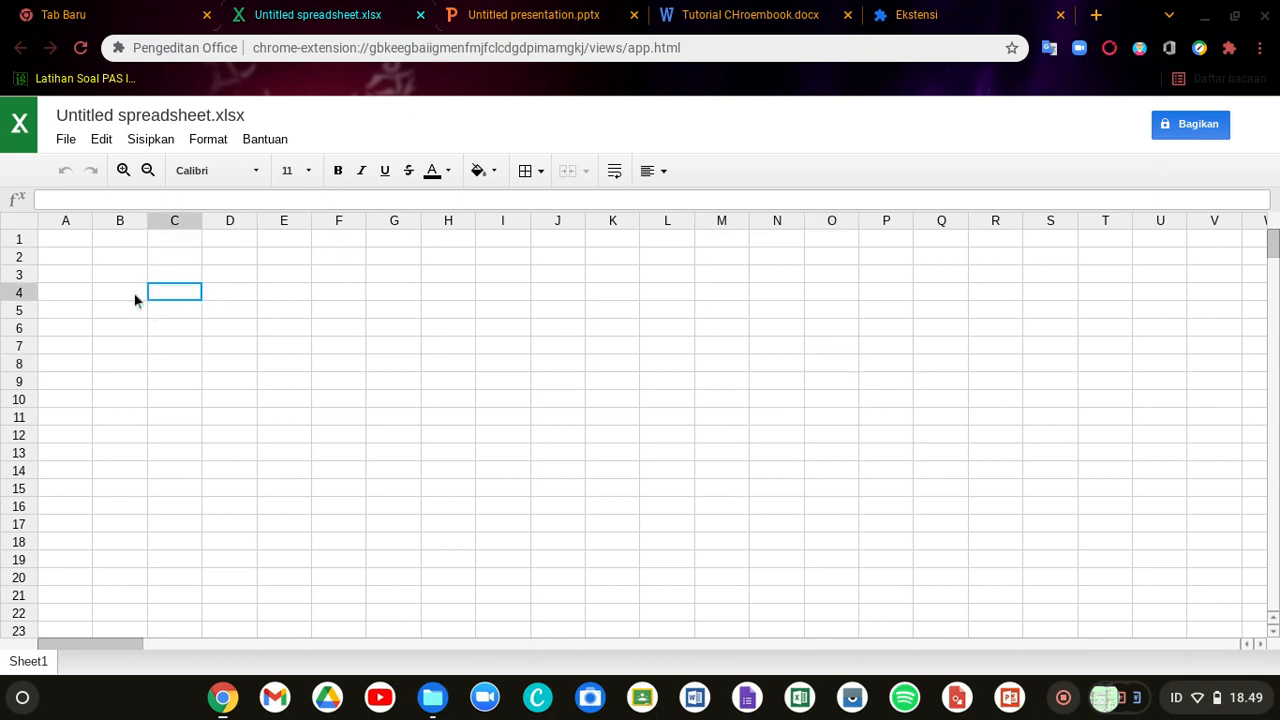
pyautogui.click(120, 293)
pyautogui.click(66, 240)
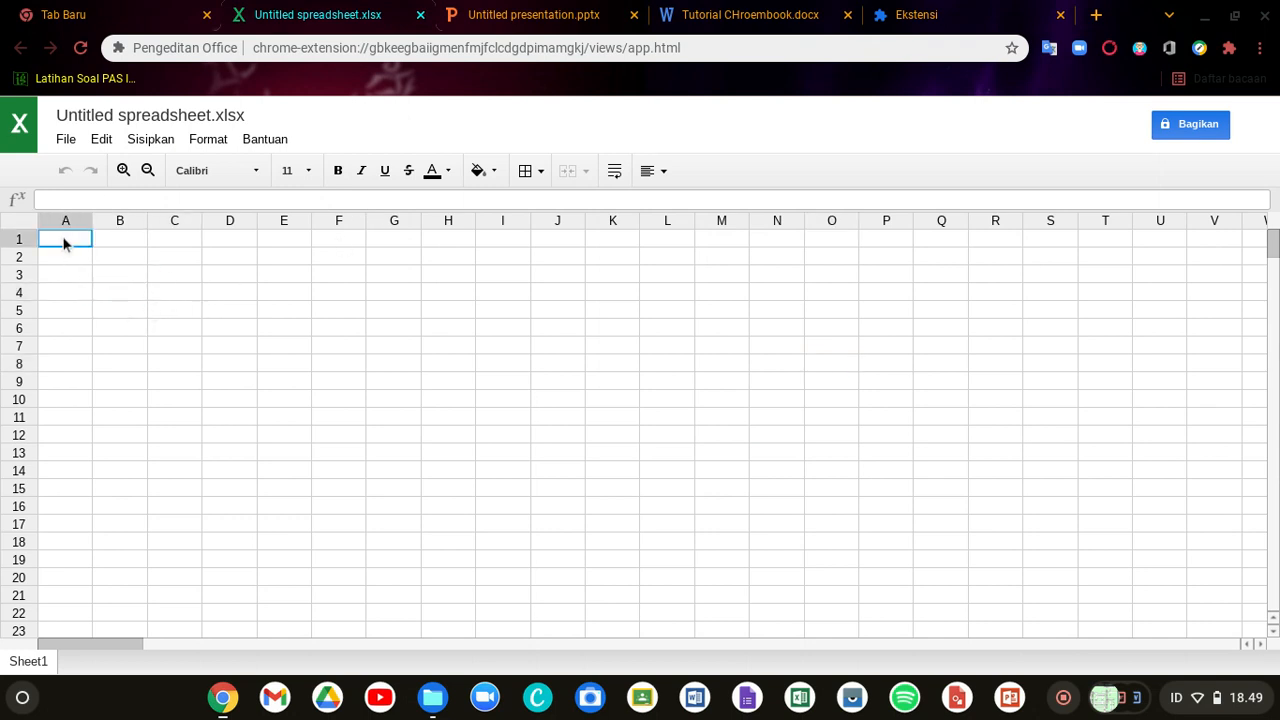
pyautogui.write('NoDaftar')
pyautogui.press('BackSpace')
pyautogui.press('Return')
# Step: Save the spreadsheet in the Download folder as "Laporan PEnggunaan CHromebook.xlsx" and dismiss the saved notice
pyautogui.click(790, 138)
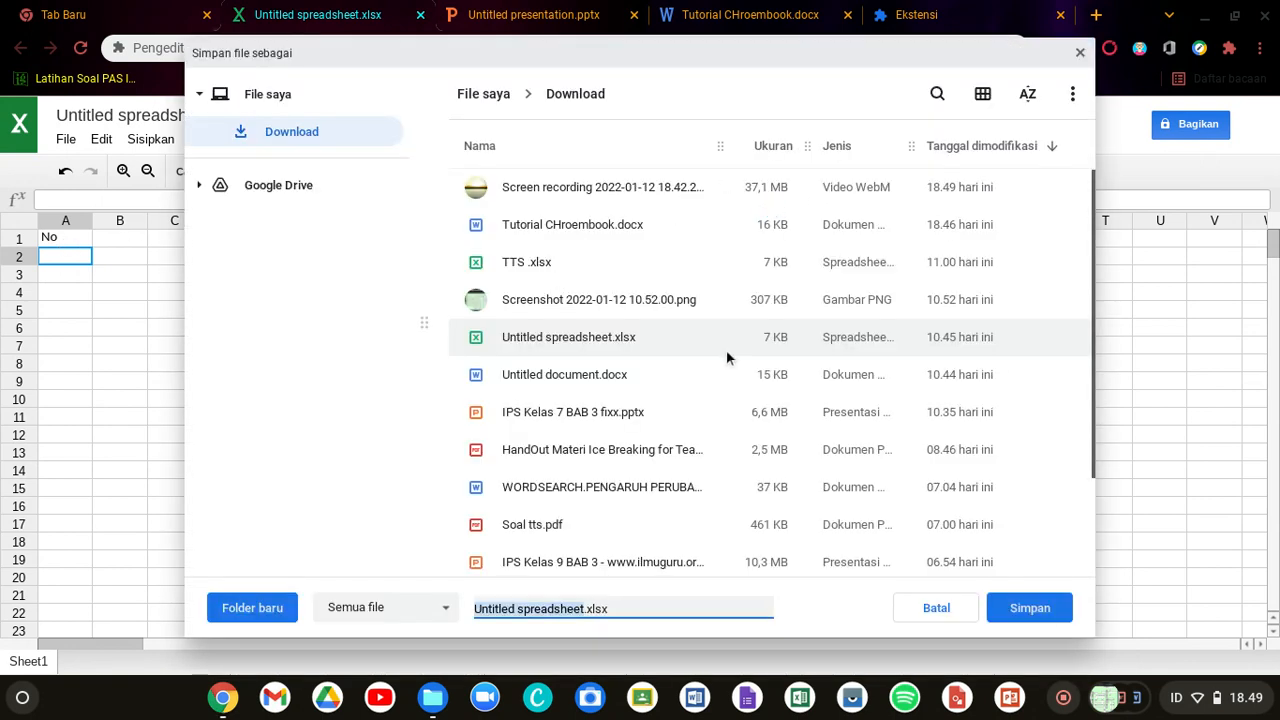
pyautogui.write('Laporan PEngguna')
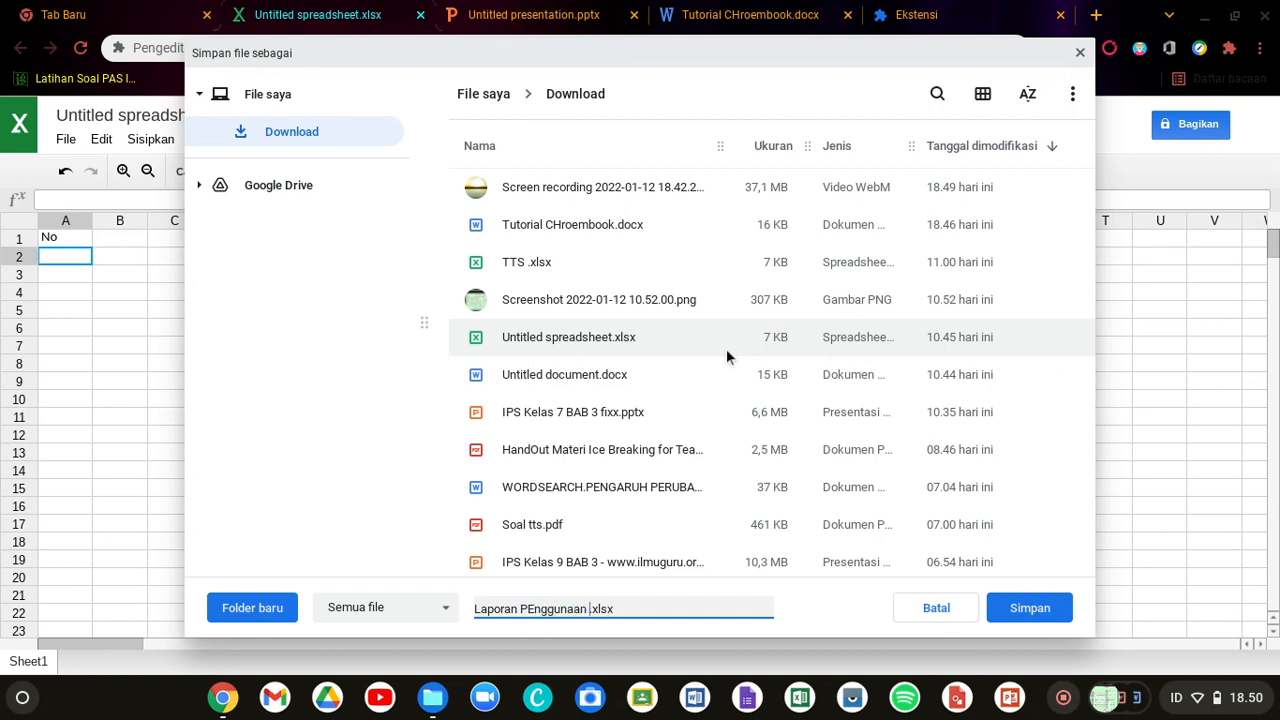
pyautogui.write('an CHromebook')
pyautogui.click(1033, 610)
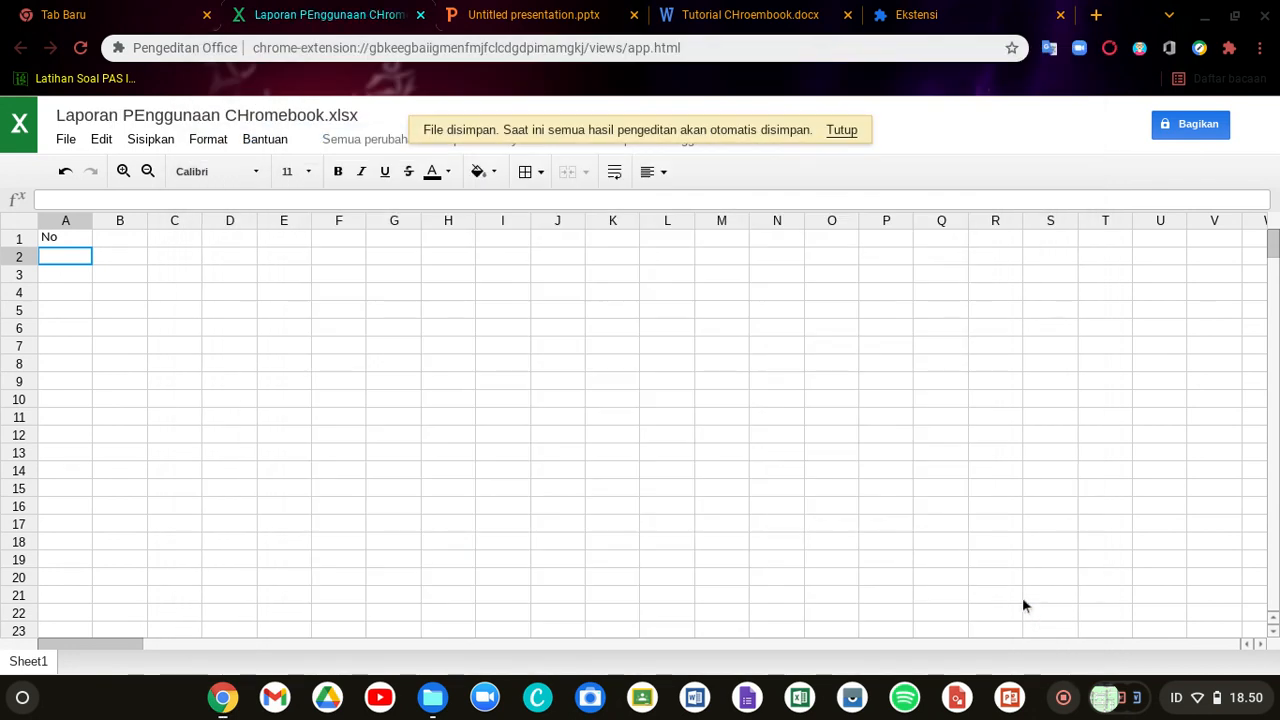
pyautogui.click(843, 132)
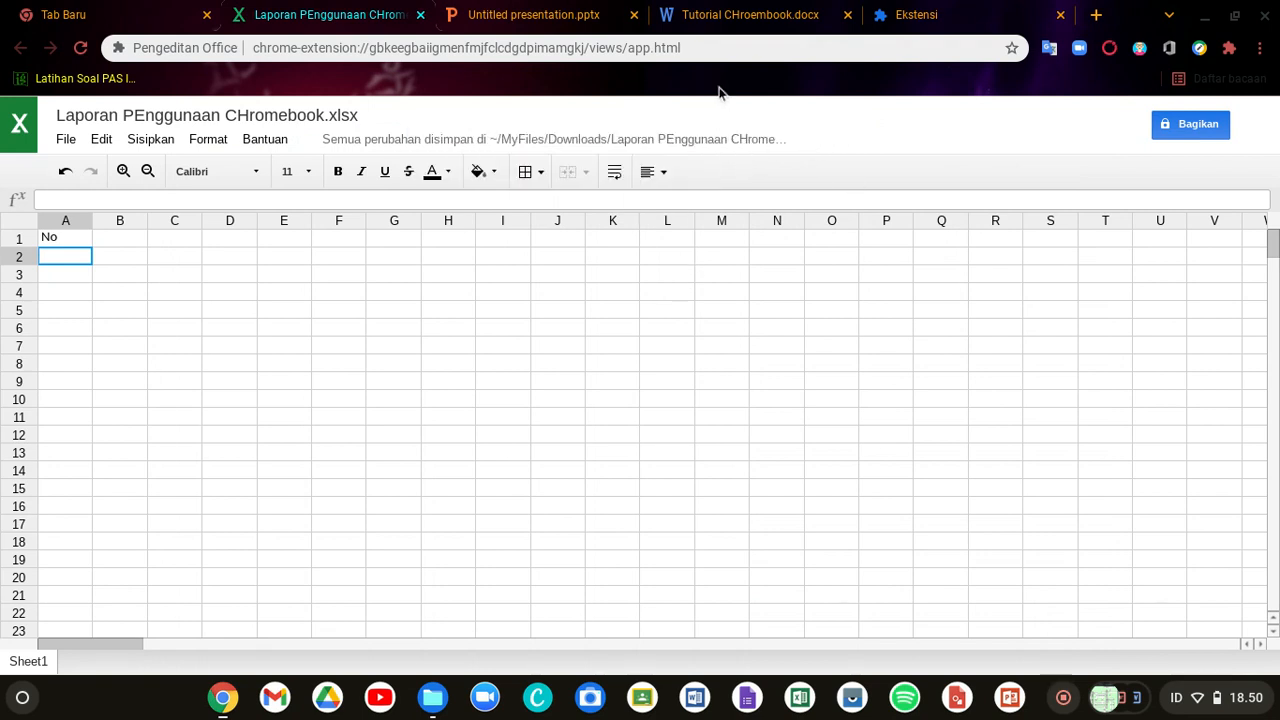
# Step: Switch to the untitled presentation and look over its file, insert, slide and format commands
pyautogui.click(545, 15)
pyautogui.click(576, 301)
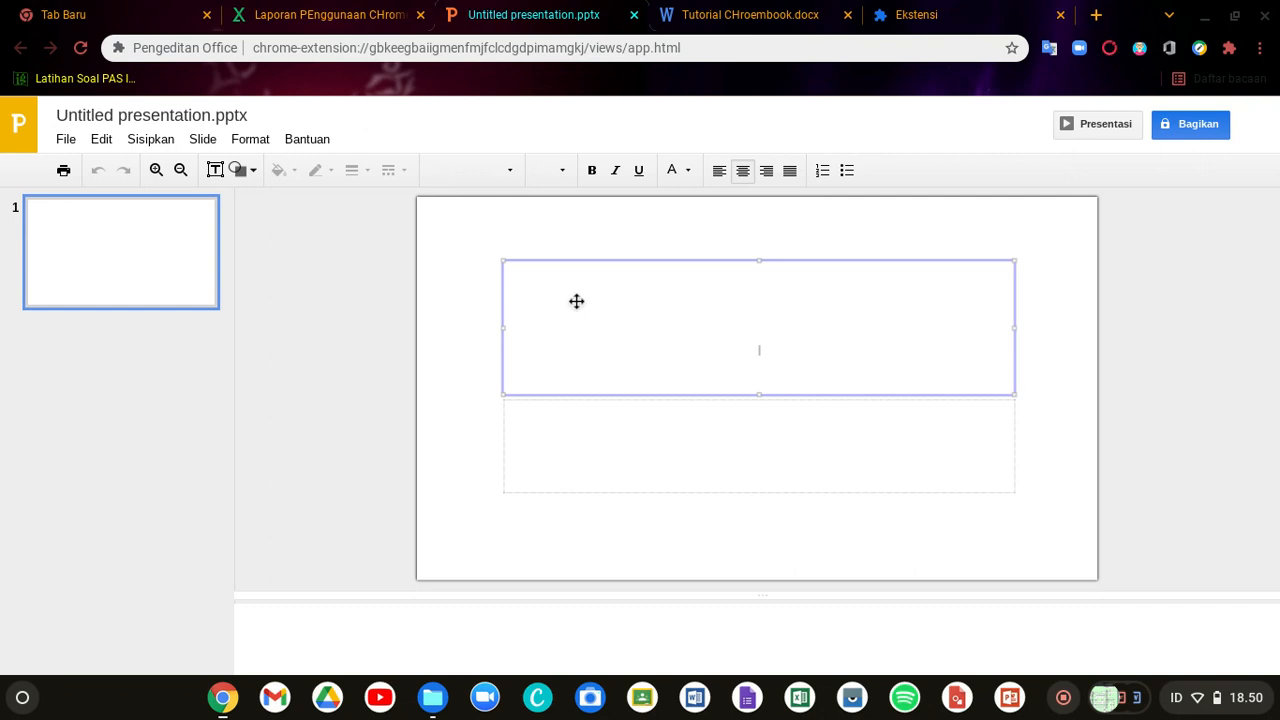
pyautogui.click(71, 140)
pyautogui.moveTo(97, 140)
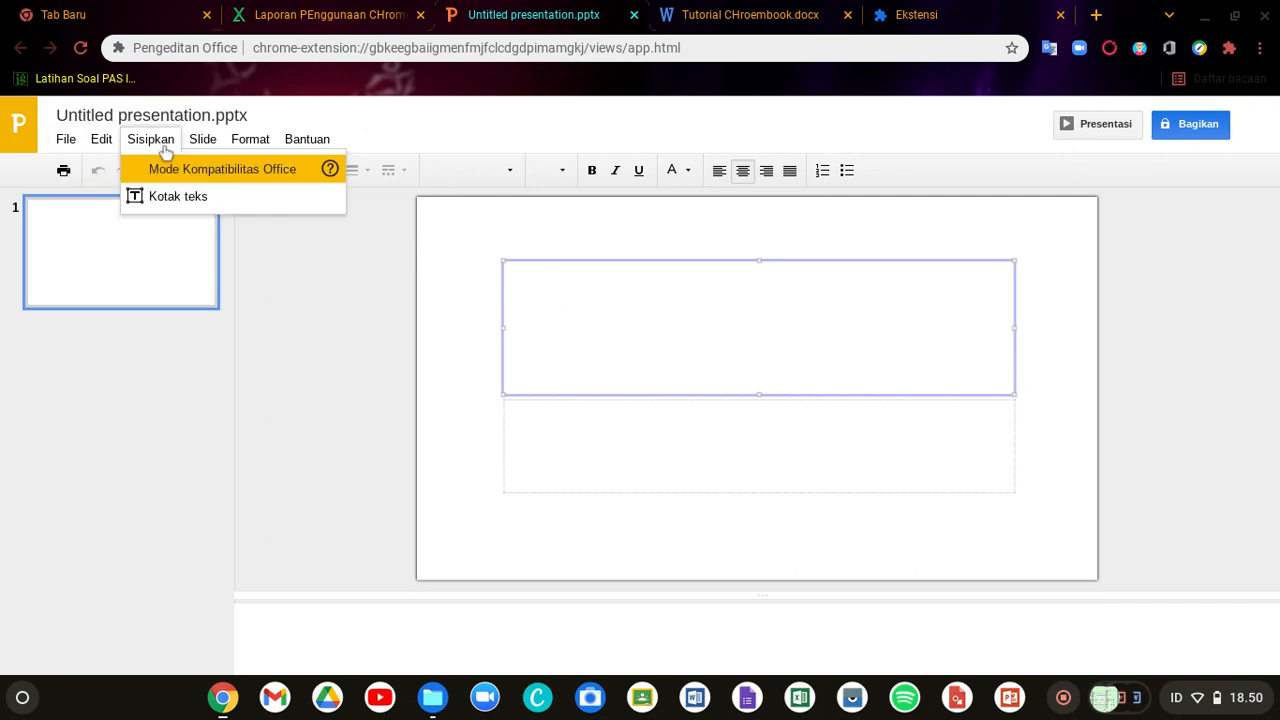
pyautogui.moveTo(203, 141)
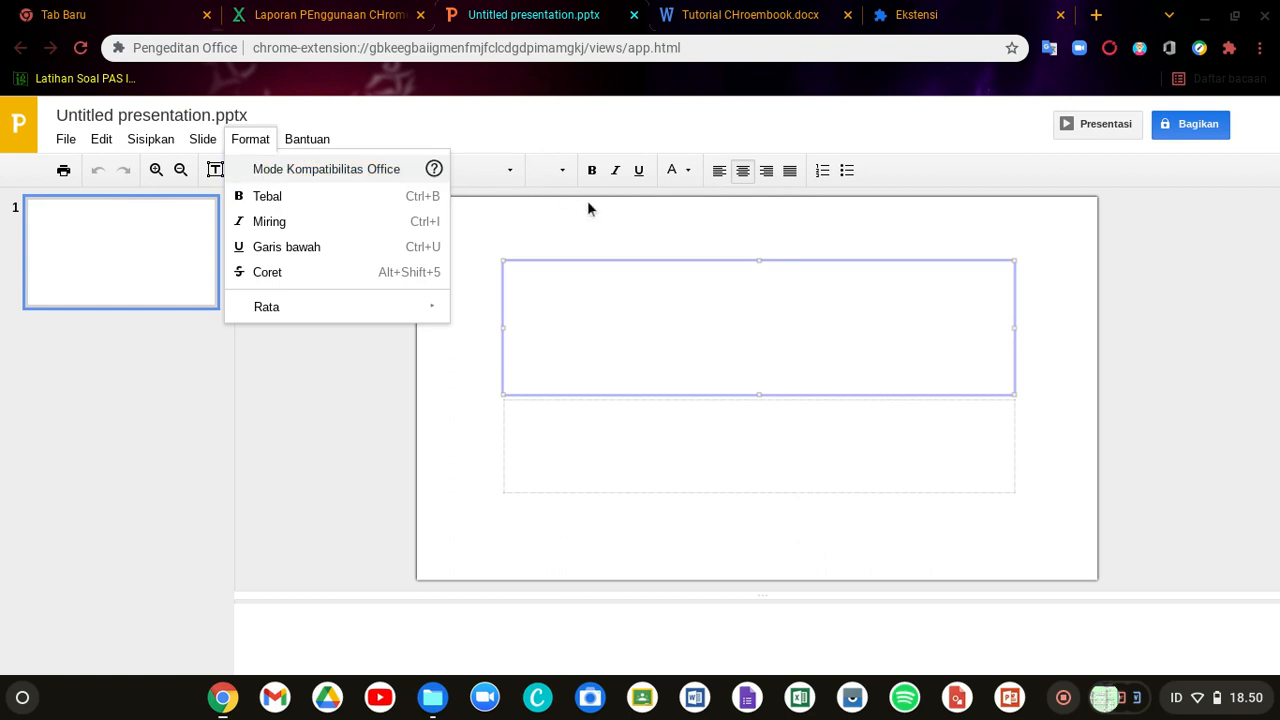
pyautogui.click(637, 314)
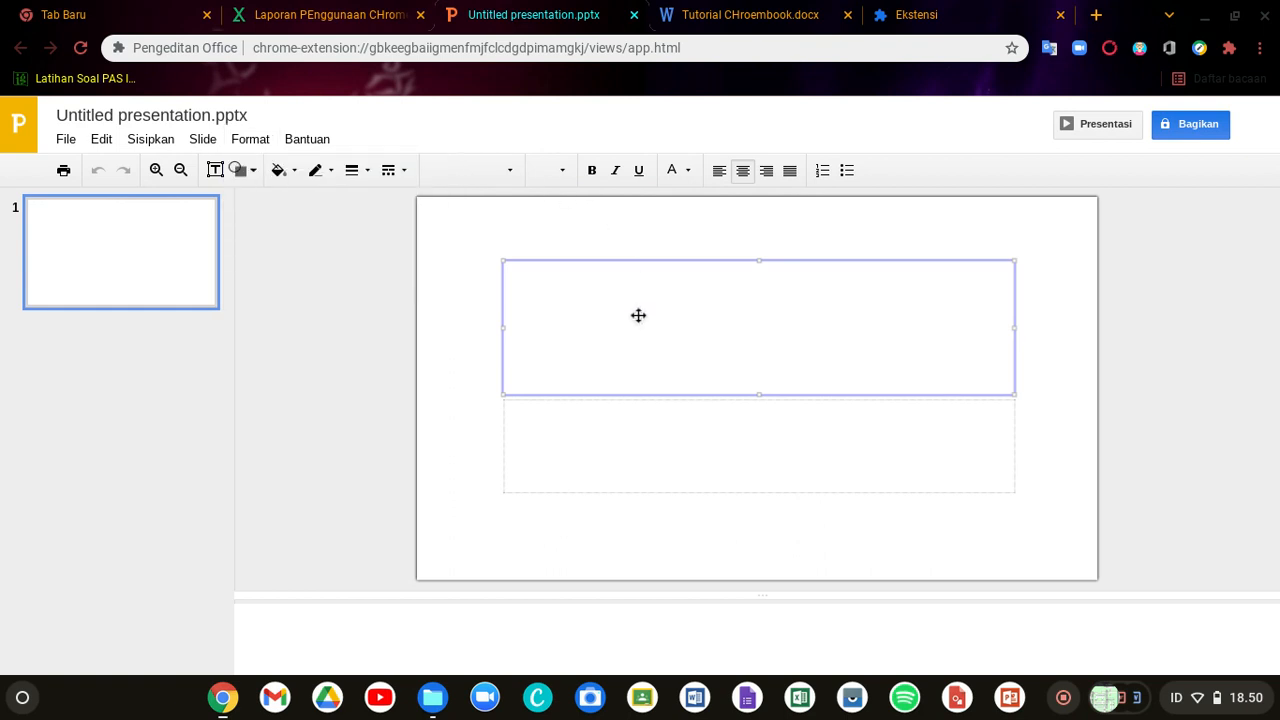
pyautogui.rightClick(638, 315)
pyautogui.press('Escape')
# Step: Enter "BELAJAR CHROMEBOOK" in the slide's subtitle placeholder
pyautogui.click(574, 450)
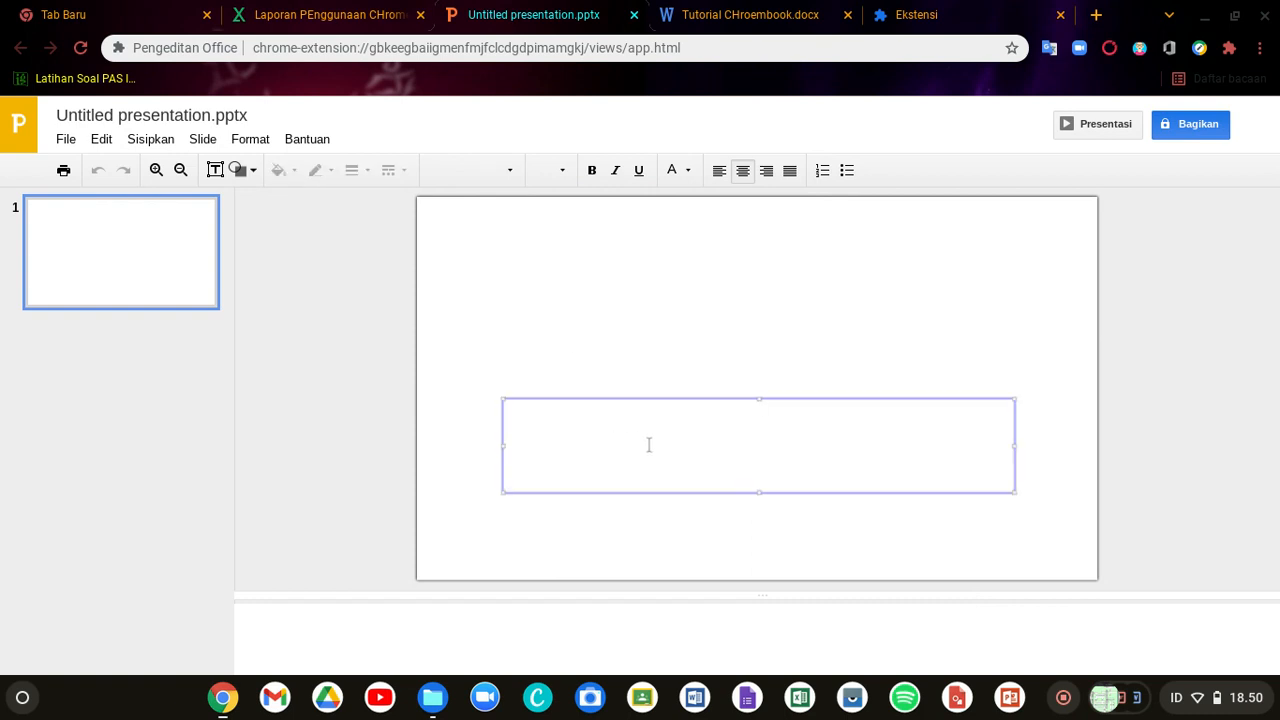
pyautogui.write('BELAJAR ')
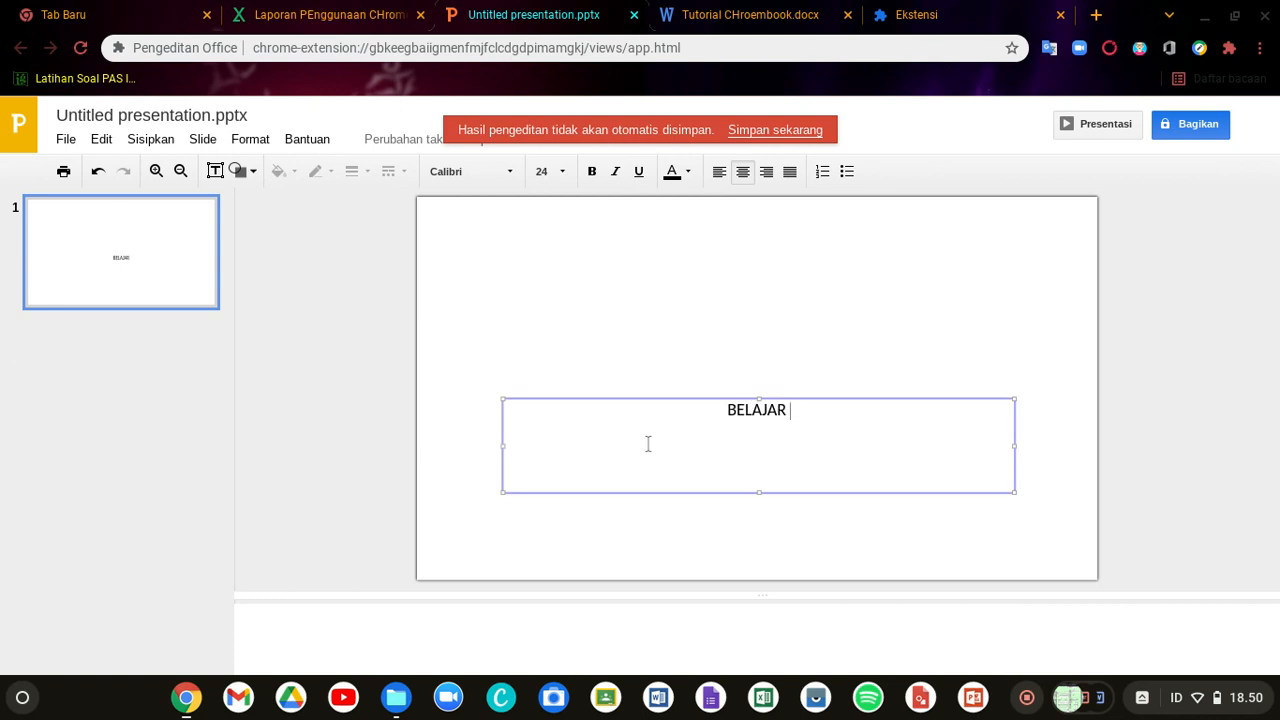
pyautogui.write('CHROMEBOOK')
pyautogui.press('BackSpace')
pyautogui.press('BackSpace')
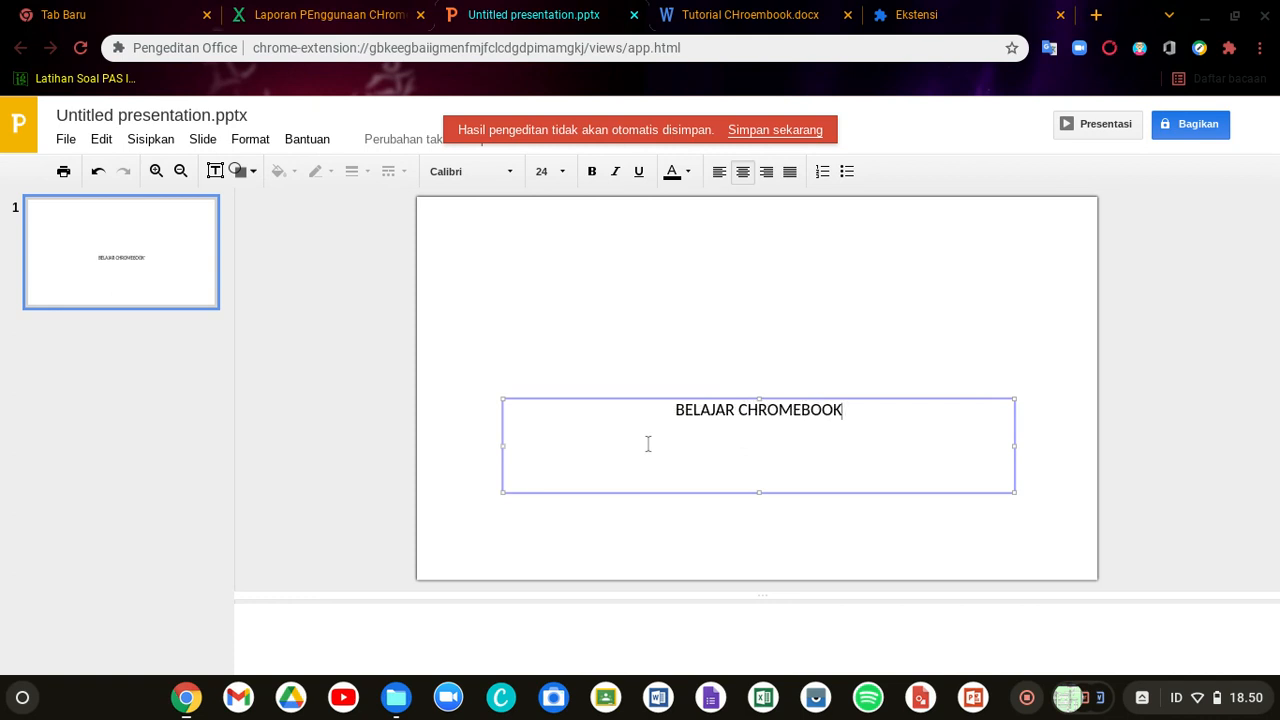
pyautogui.write('K')
# Step: Save the presentation in the Download folder as "BELAJAR CHROEMBOOK.pptx"
pyautogui.click(776, 132)
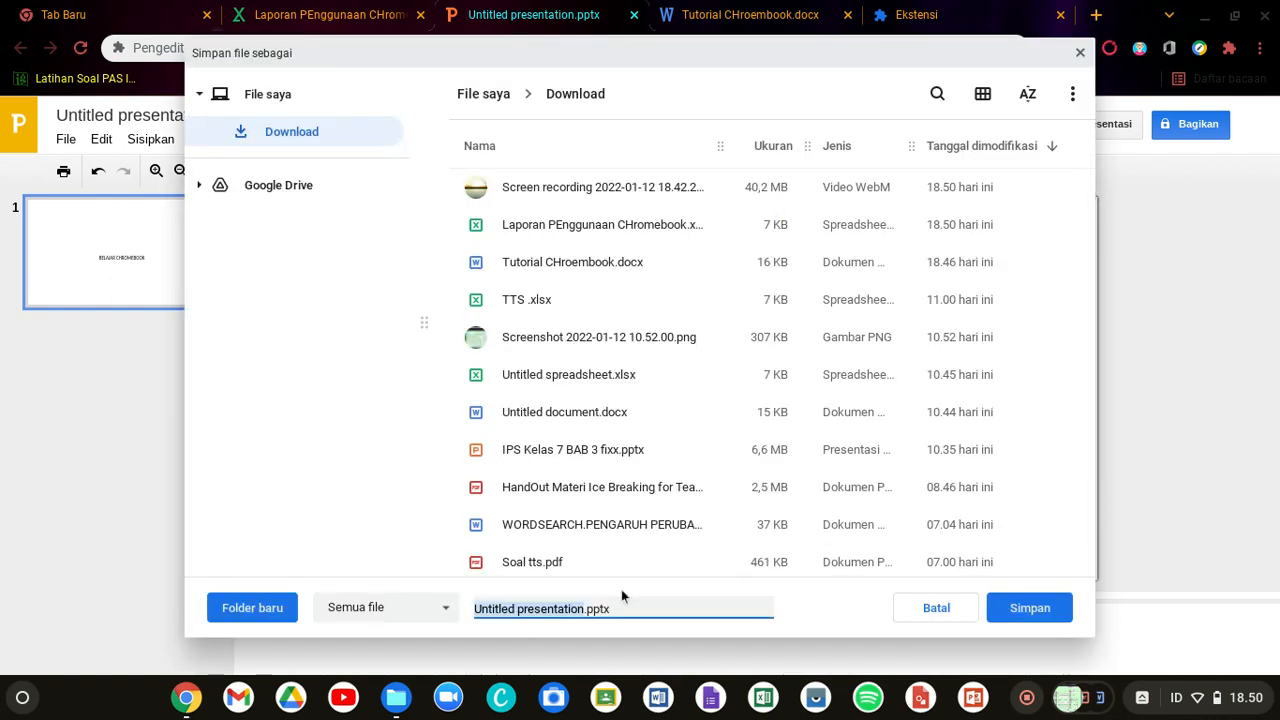
pyautogui.write('BELAJAR CHROEMBOOK')
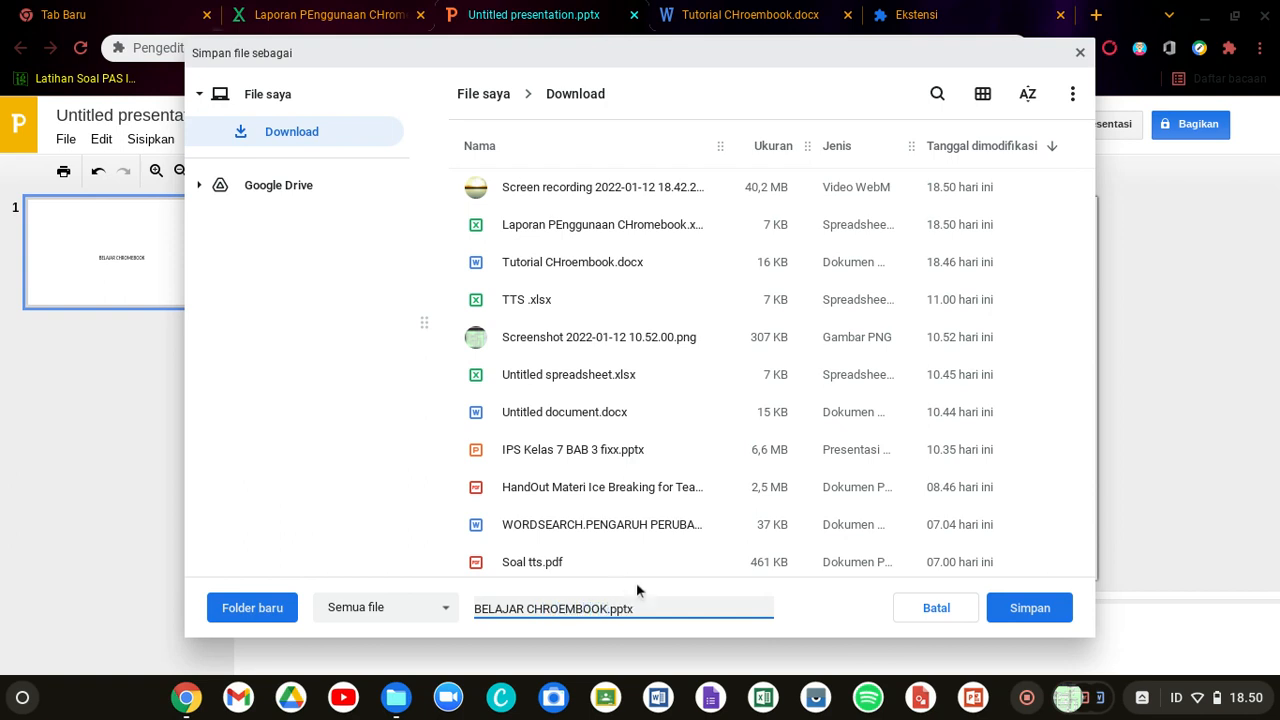
pyautogui.click(1050, 607)
pyautogui.click(807, 566)
# Step: Make the subtitle text bold and preview the slide in full-screen presentation mode
pyautogui.click(690, 421)
pyautogui.doubleClick(686, 410)
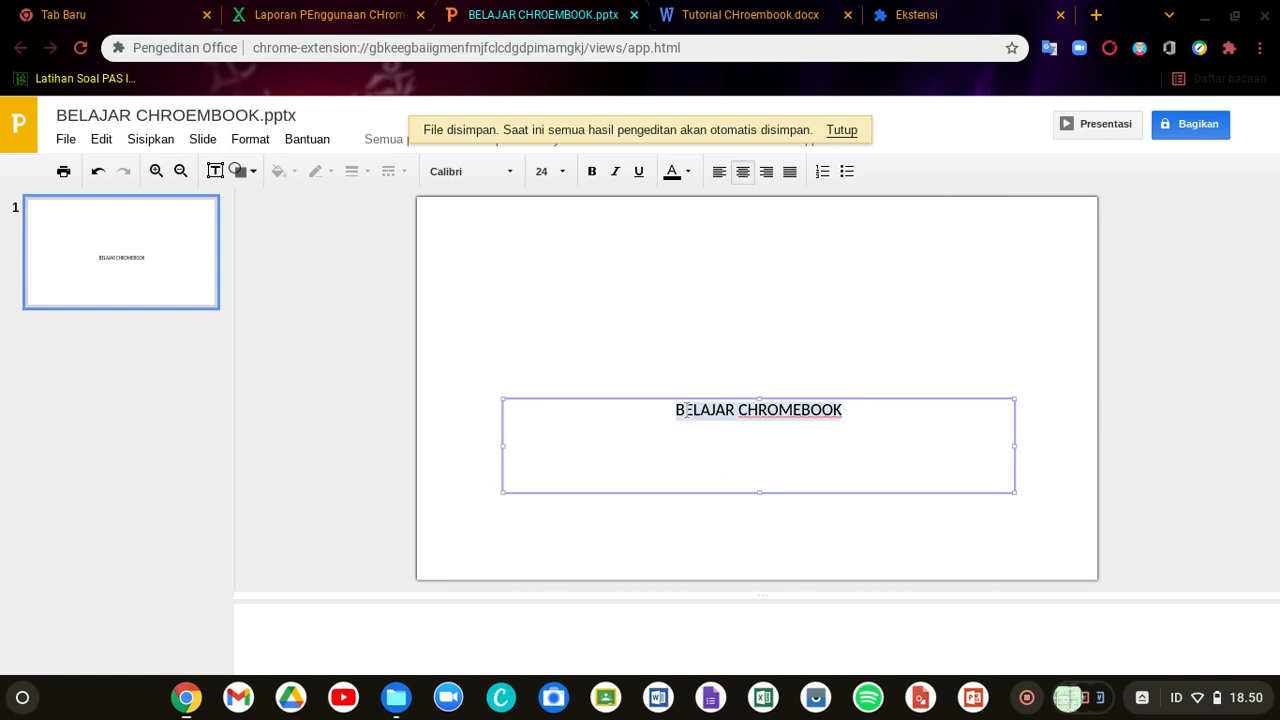
pyautogui.hotkey('ctrl', 'b')
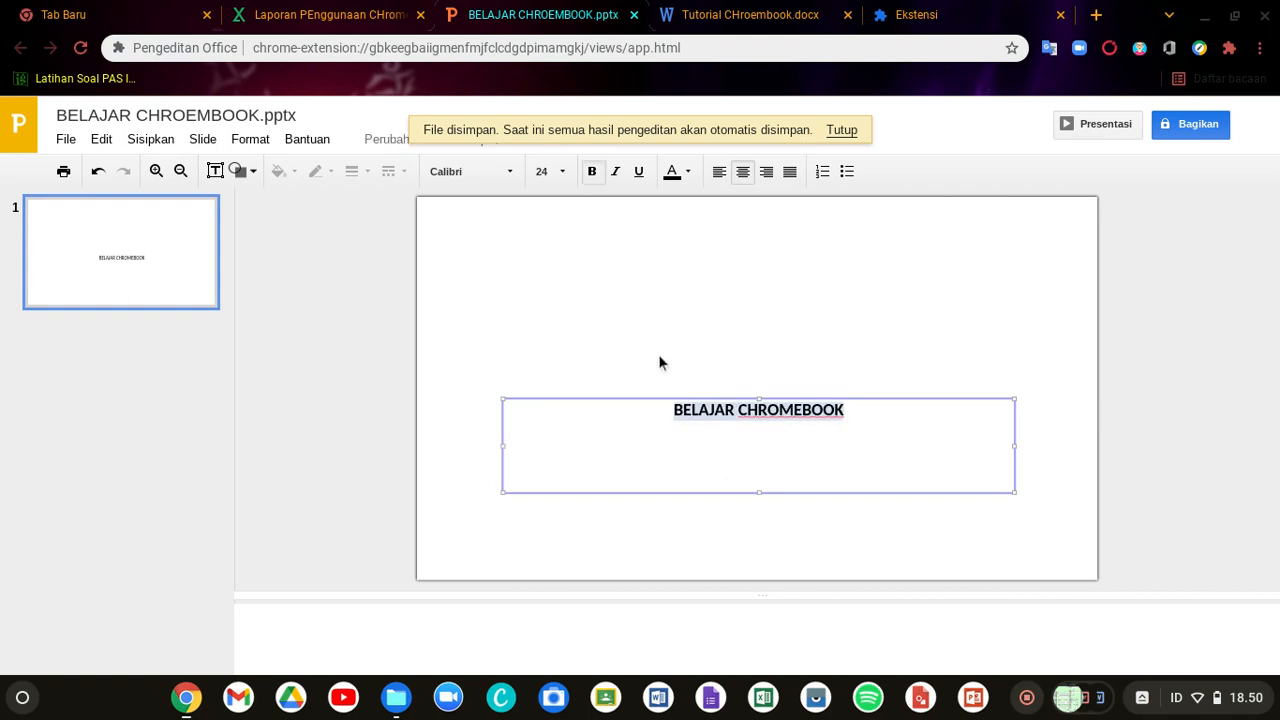
pyautogui.click(593, 250)
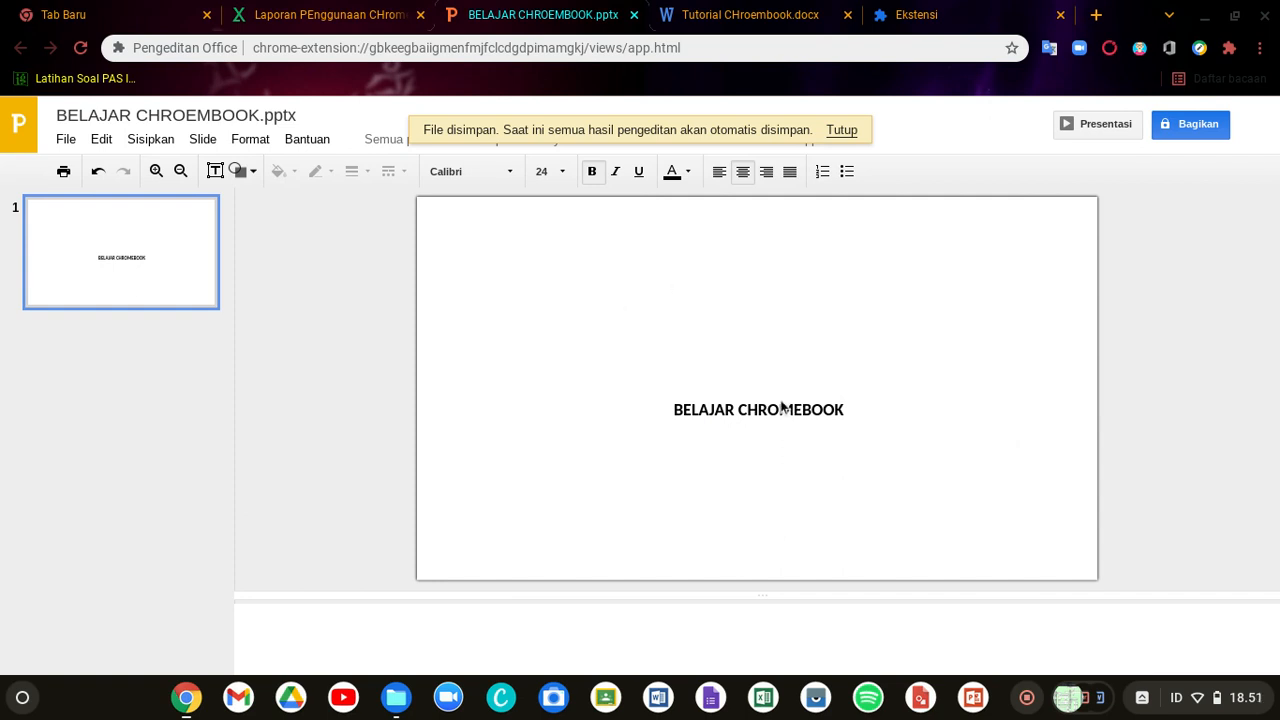
pyautogui.click(1104, 127)
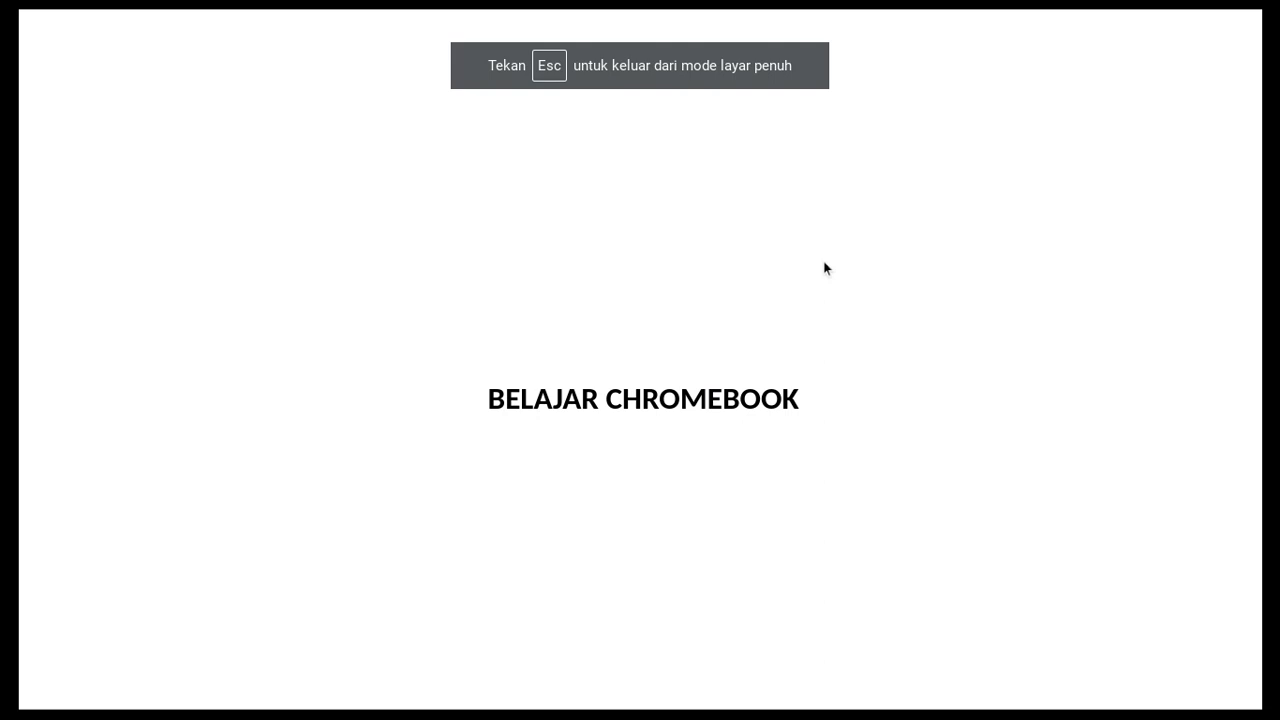
pyautogui.press('Escape')
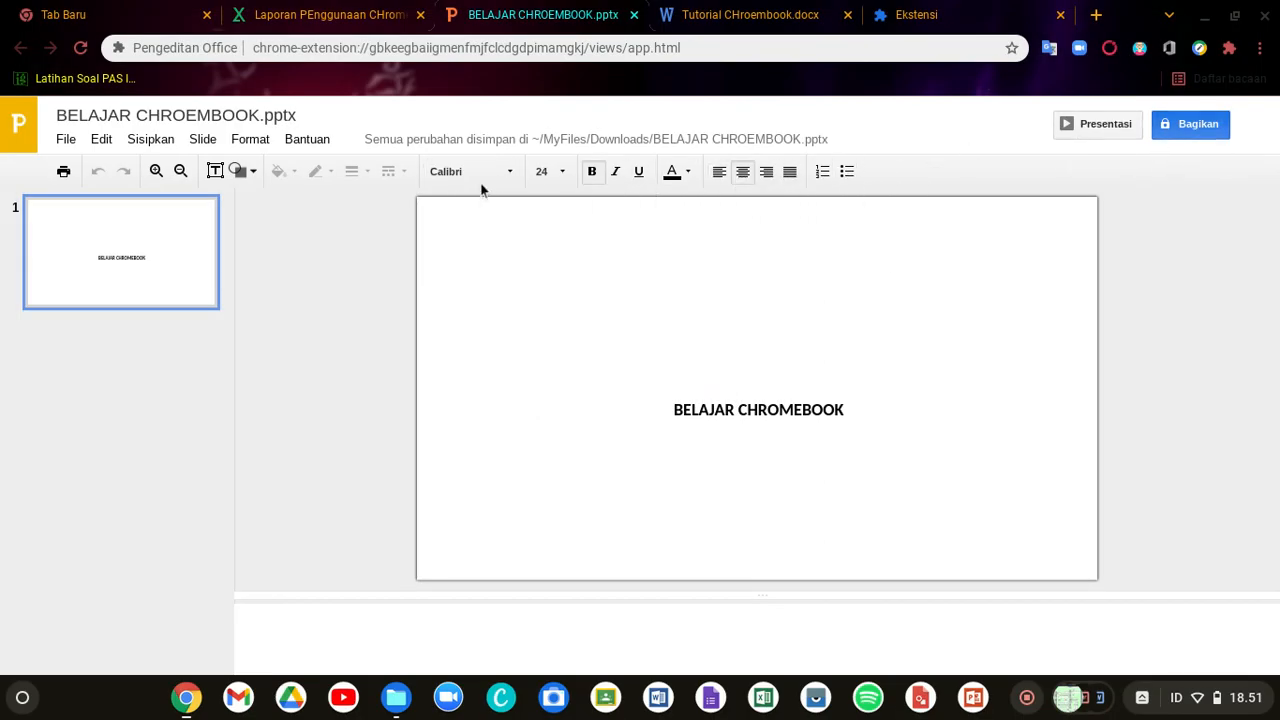
# Step: Add a new slide after the first one and look over the insert, format, help and file commands
pyautogui.click(253, 172)
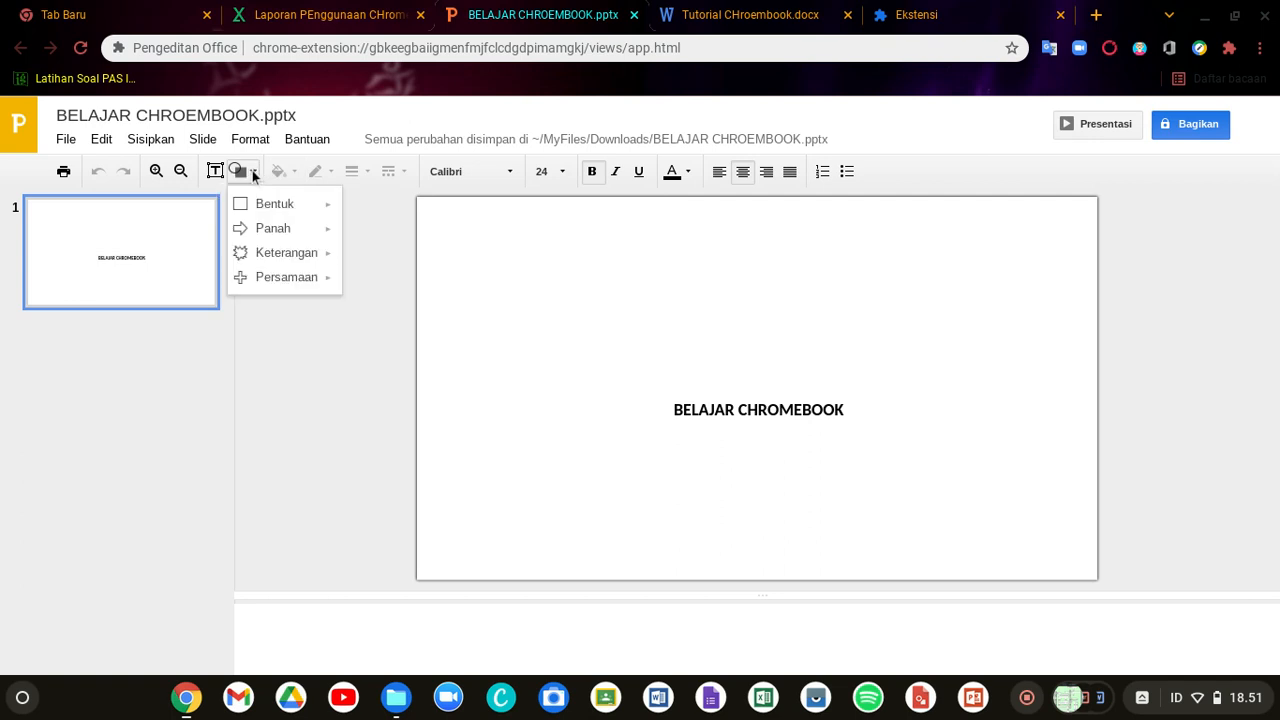
pyautogui.click(198, 141)
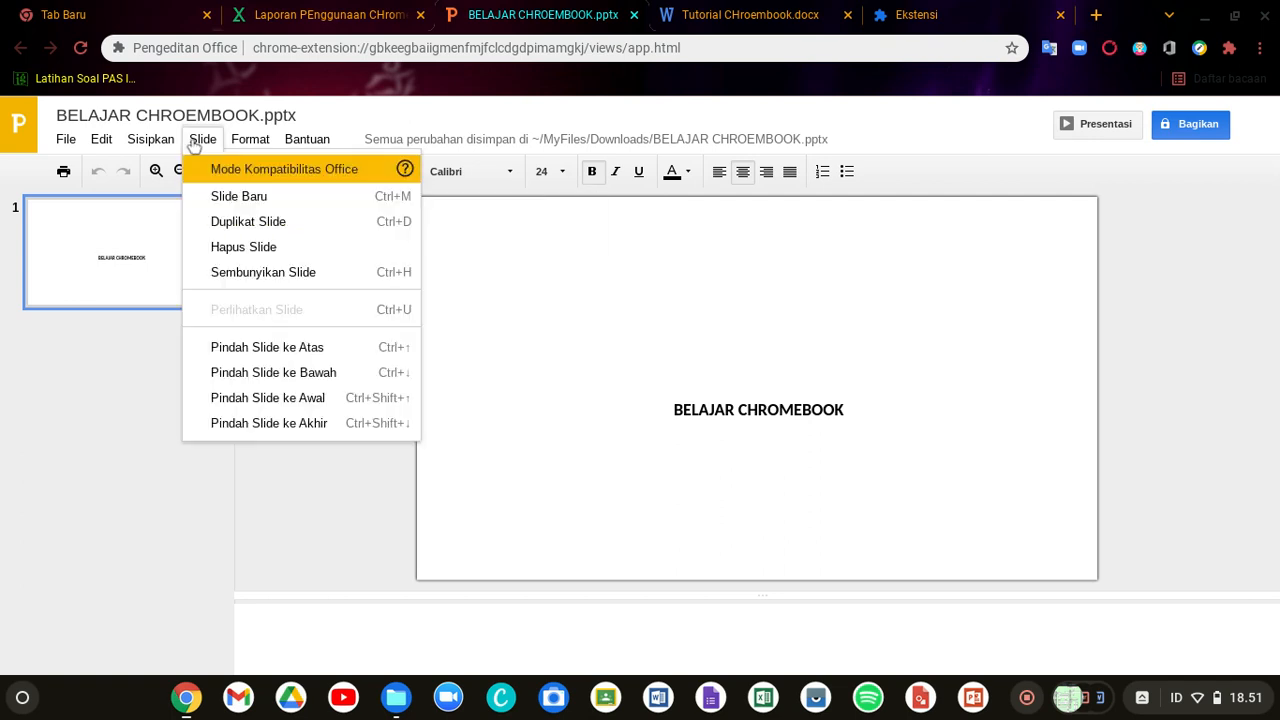
pyautogui.click(240, 197)
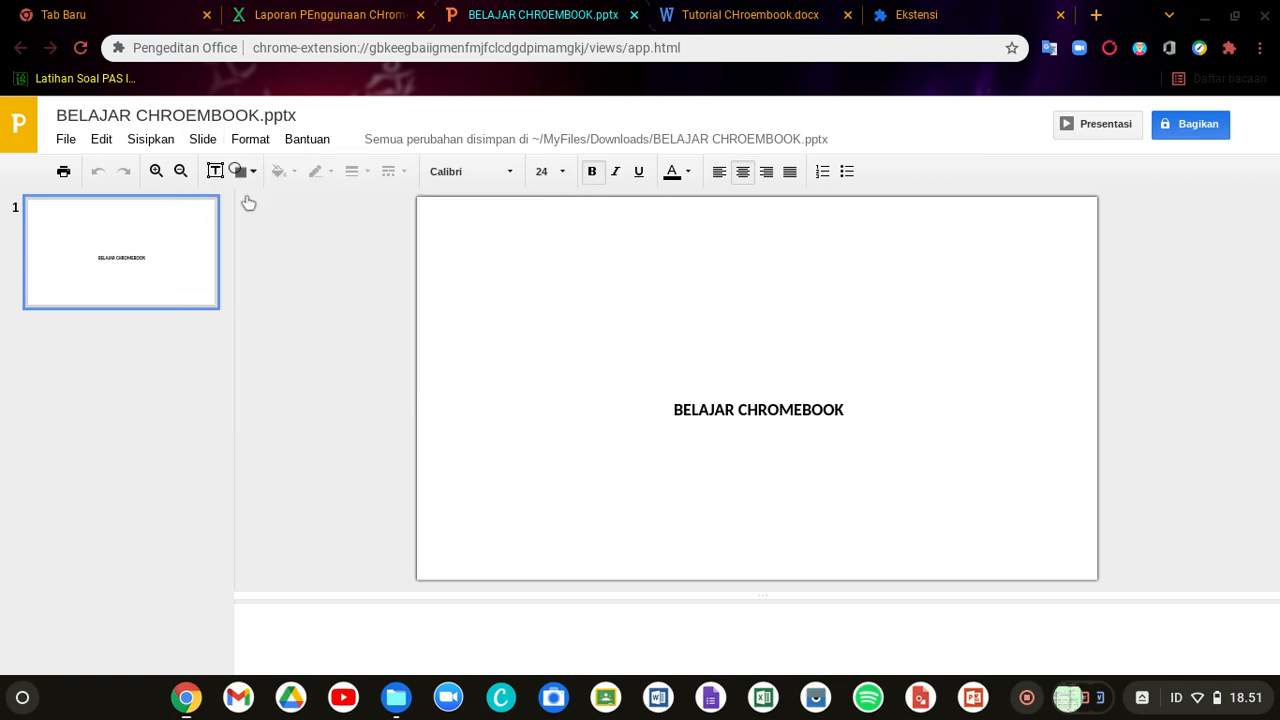
pyautogui.click(202, 141)
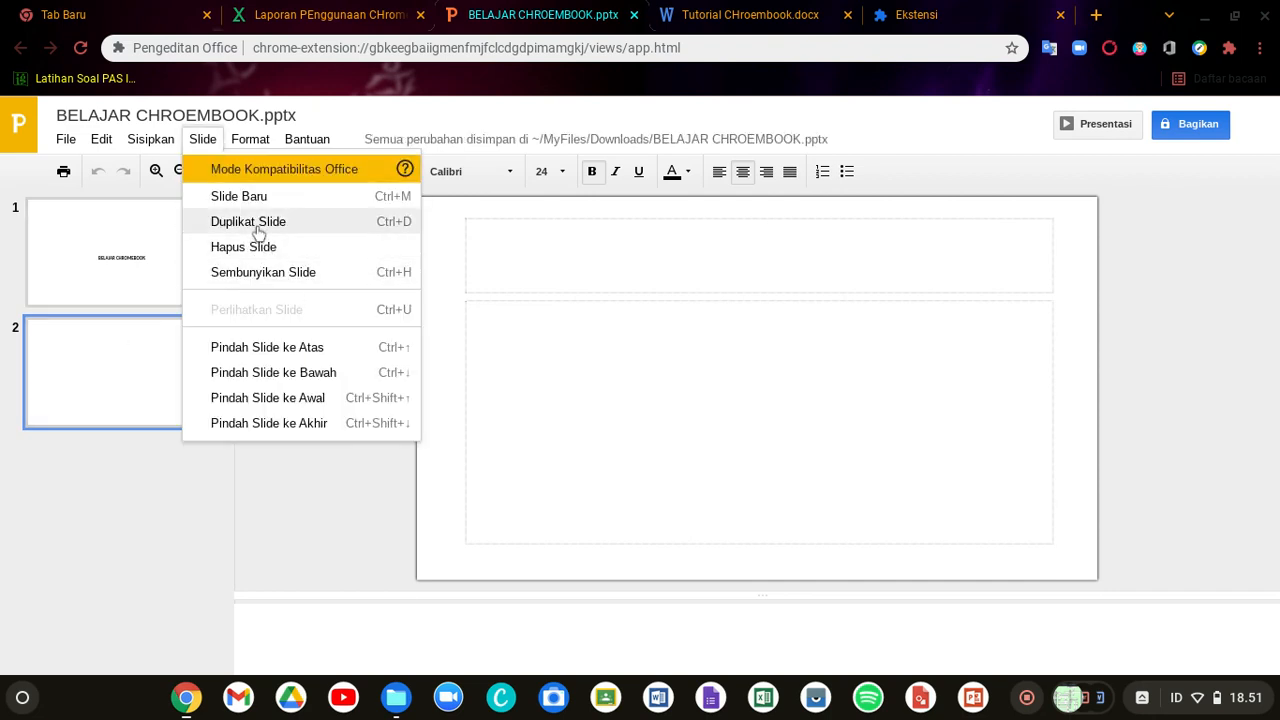
pyautogui.moveTo(163, 145)
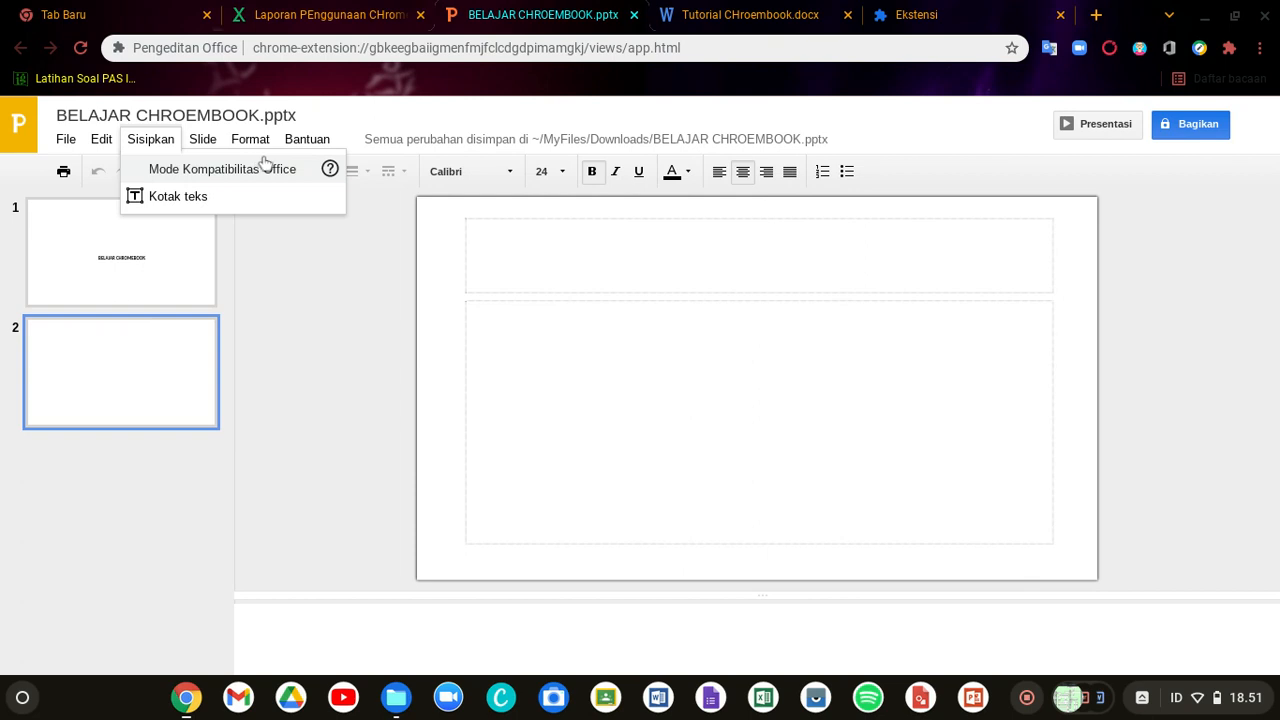
pyautogui.moveTo(256, 142)
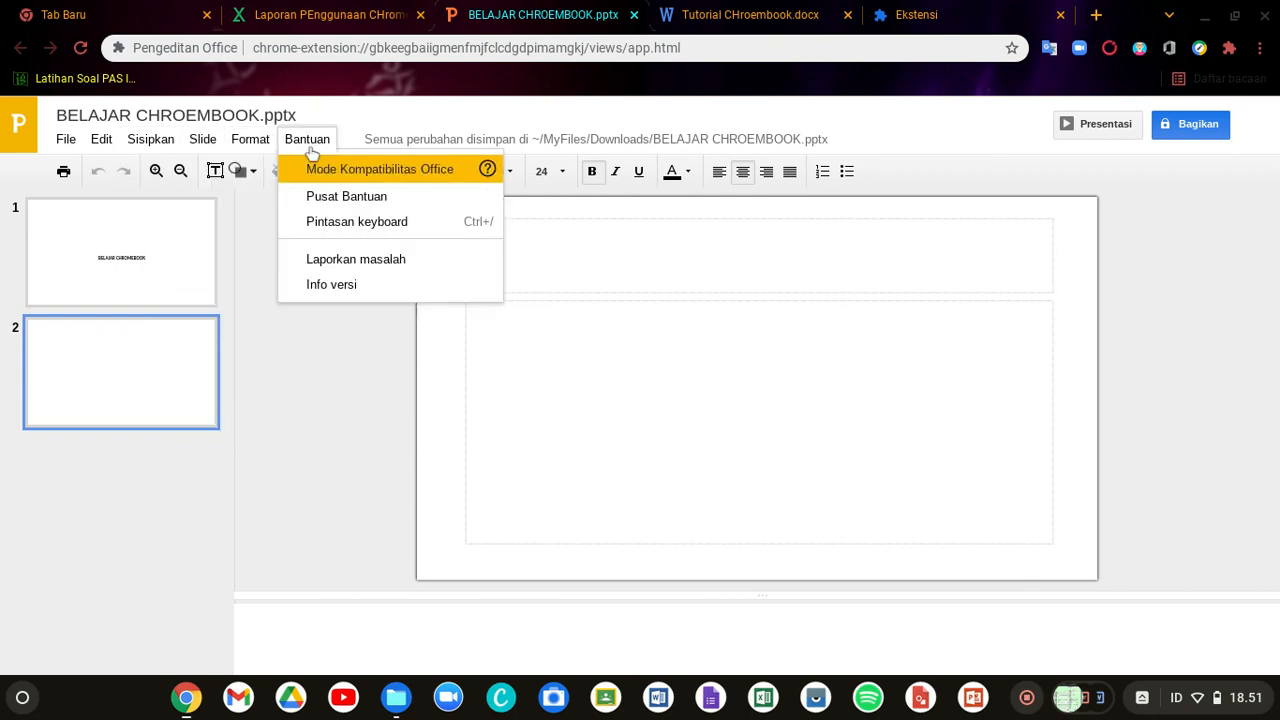
pyautogui.moveTo(82, 148)
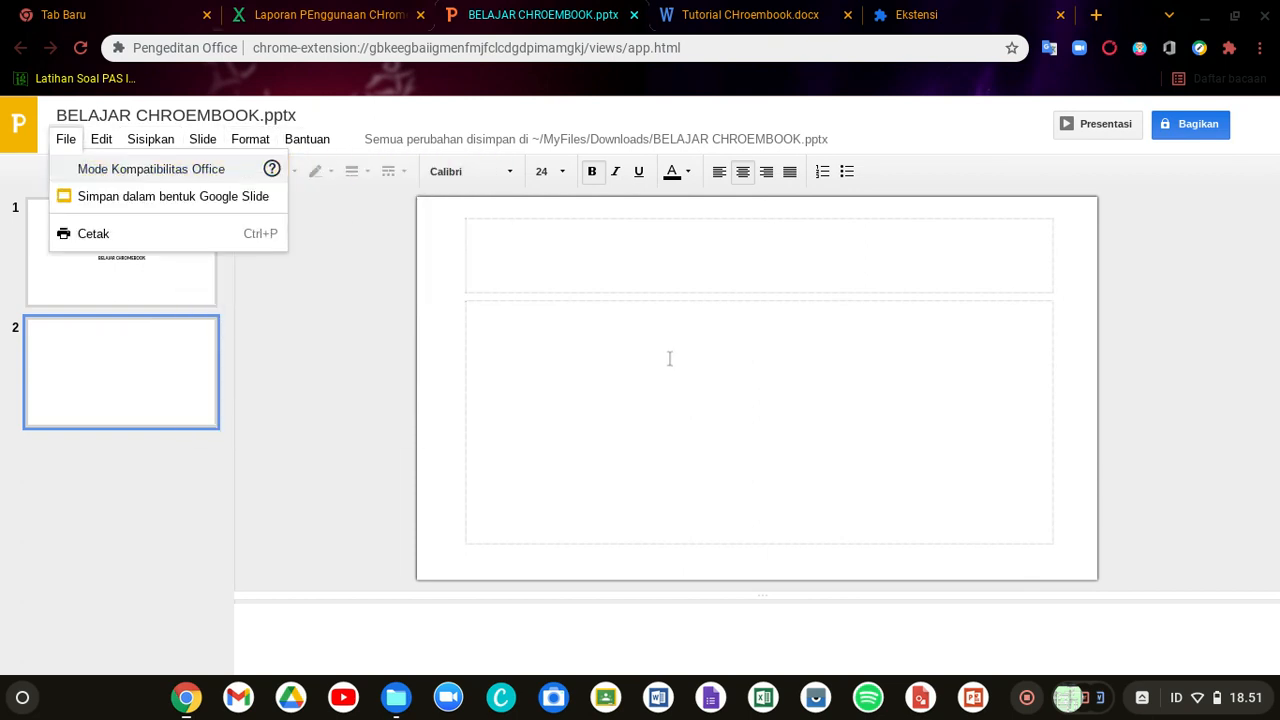
pyautogui.click(619, 343)
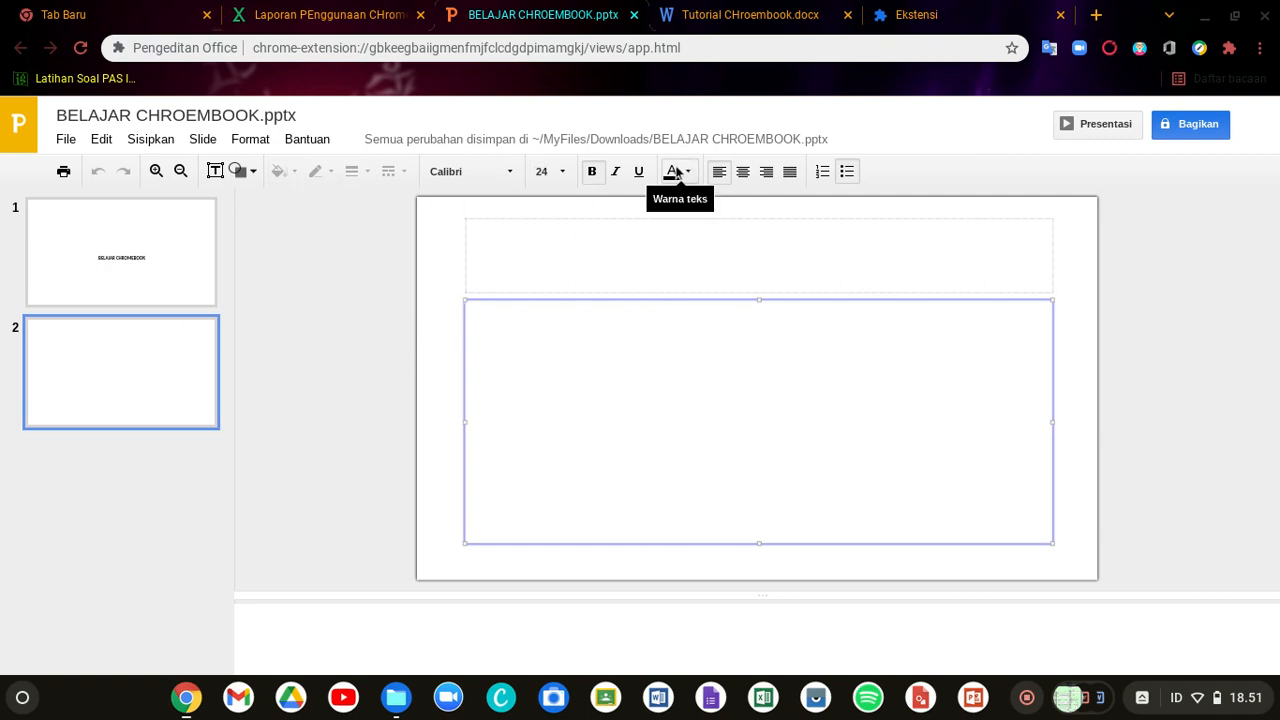
# Step: Close the presentation, document, extension management and spreadsheet tabs, leaving only the new tab page open
pyautogui.click(634, 15)
pyautogui.click(634, 15)
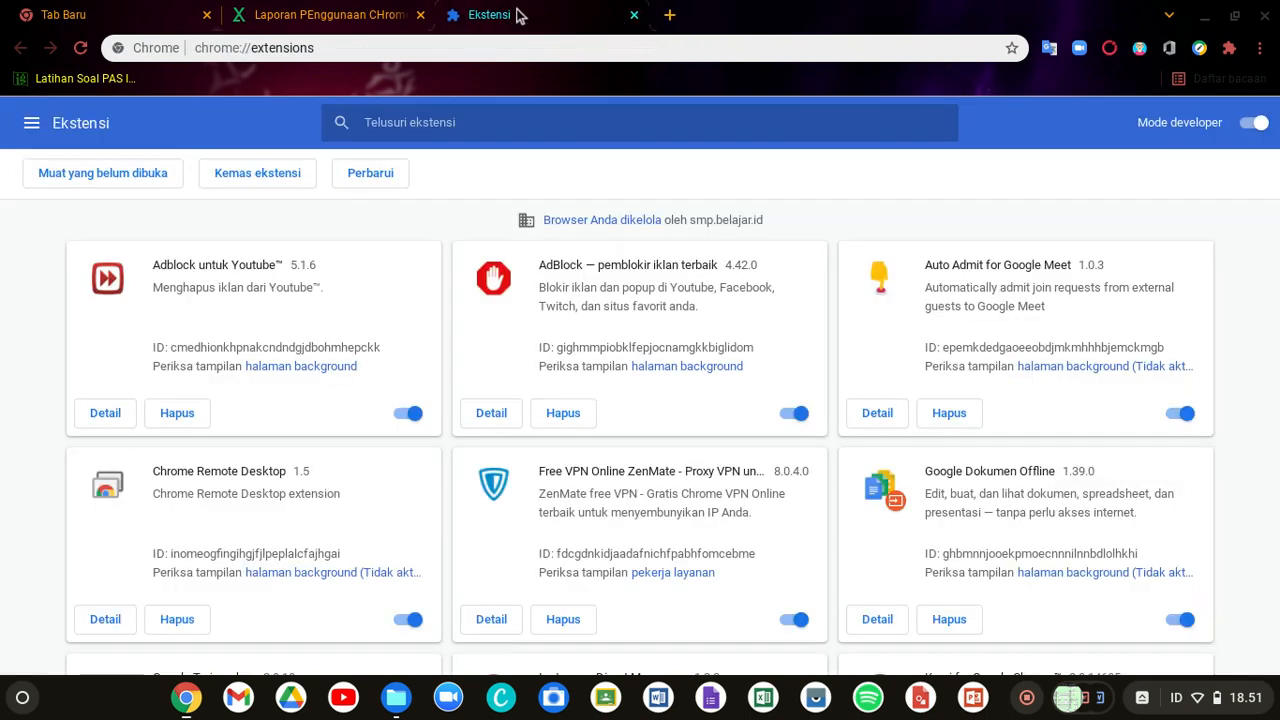
pyautogui.click(634, 16)
pyautogui.click(441, 15)
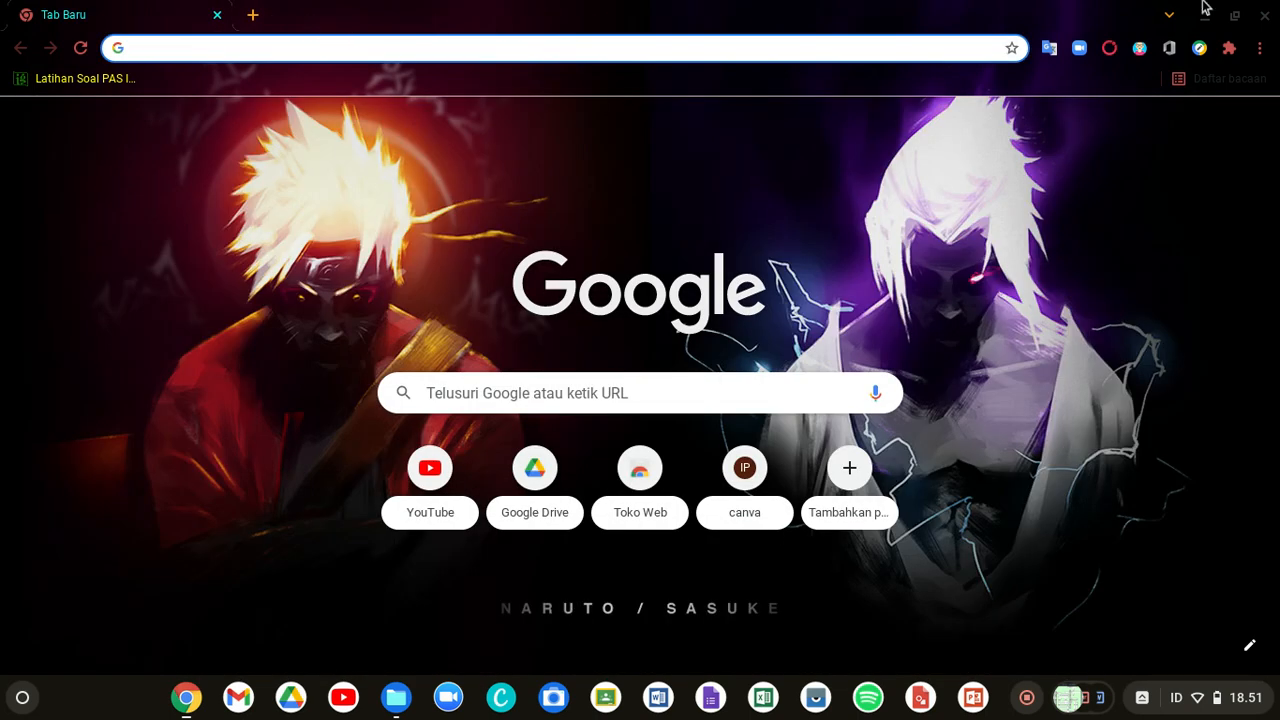
# Step: Close the browser window and reopen "BELAJAR CHROEMBOOK.pptx" from the Download folder, maximised and without the extra new tab
pyautogui.click(1266, 16)
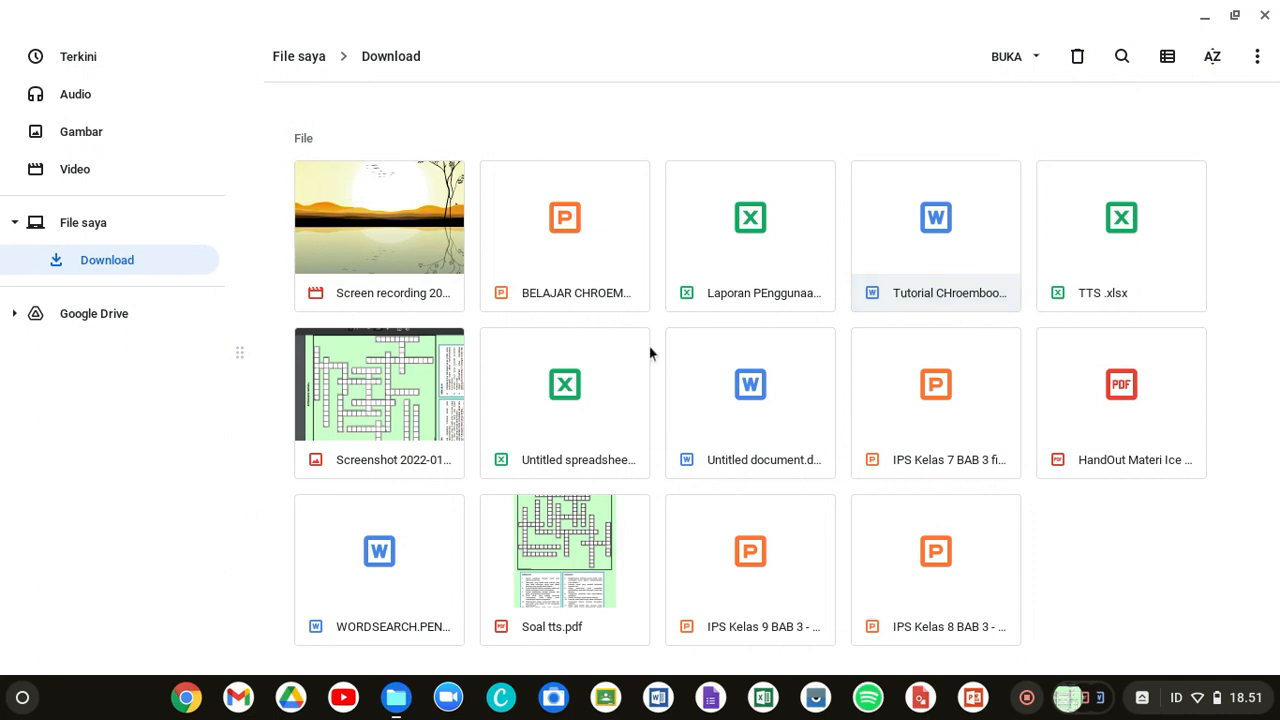
pyautogui.doubleClick(553, 260)
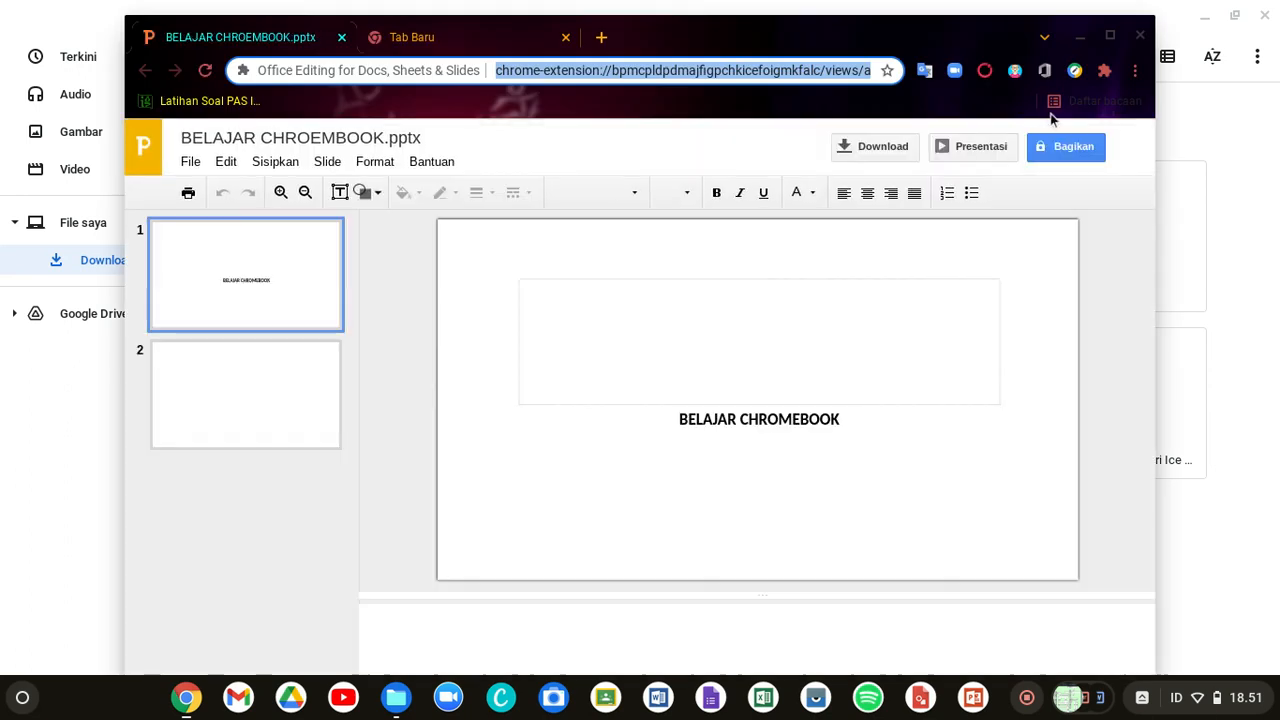
pyautogui.click(1110, 37)
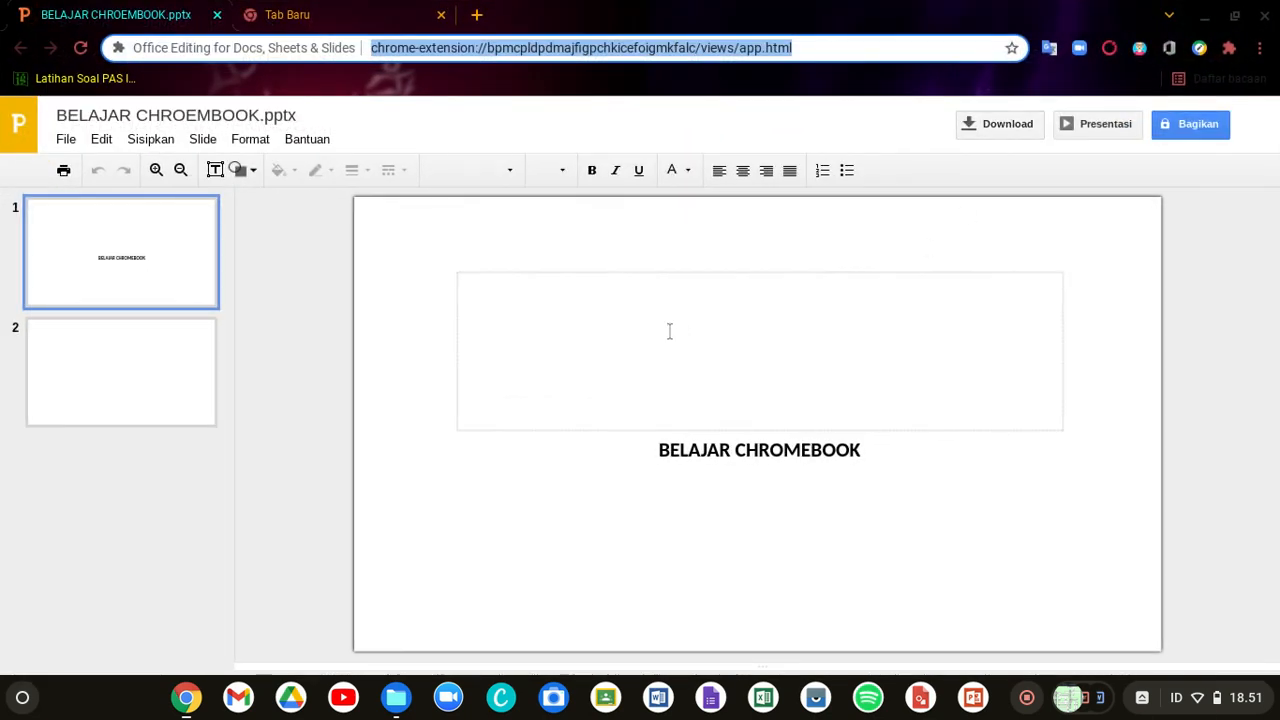
pyautogui.click(395, 14)
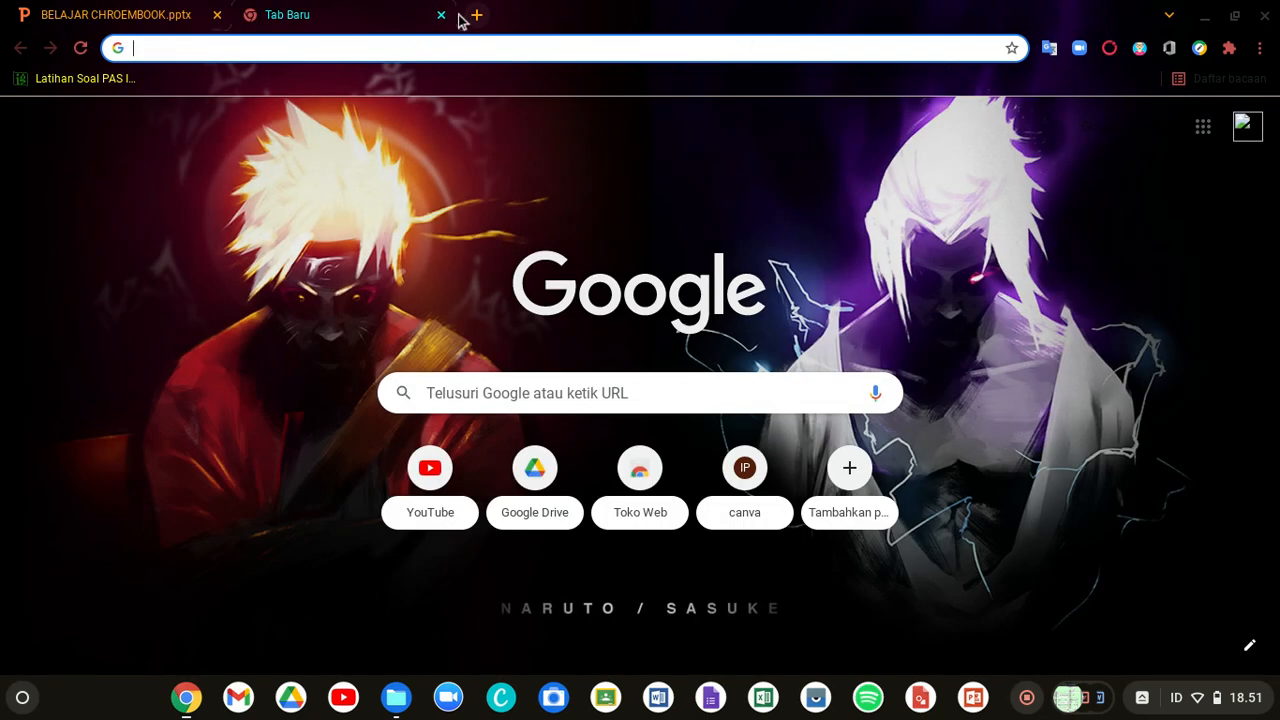
pyautogui.click(441, 16)
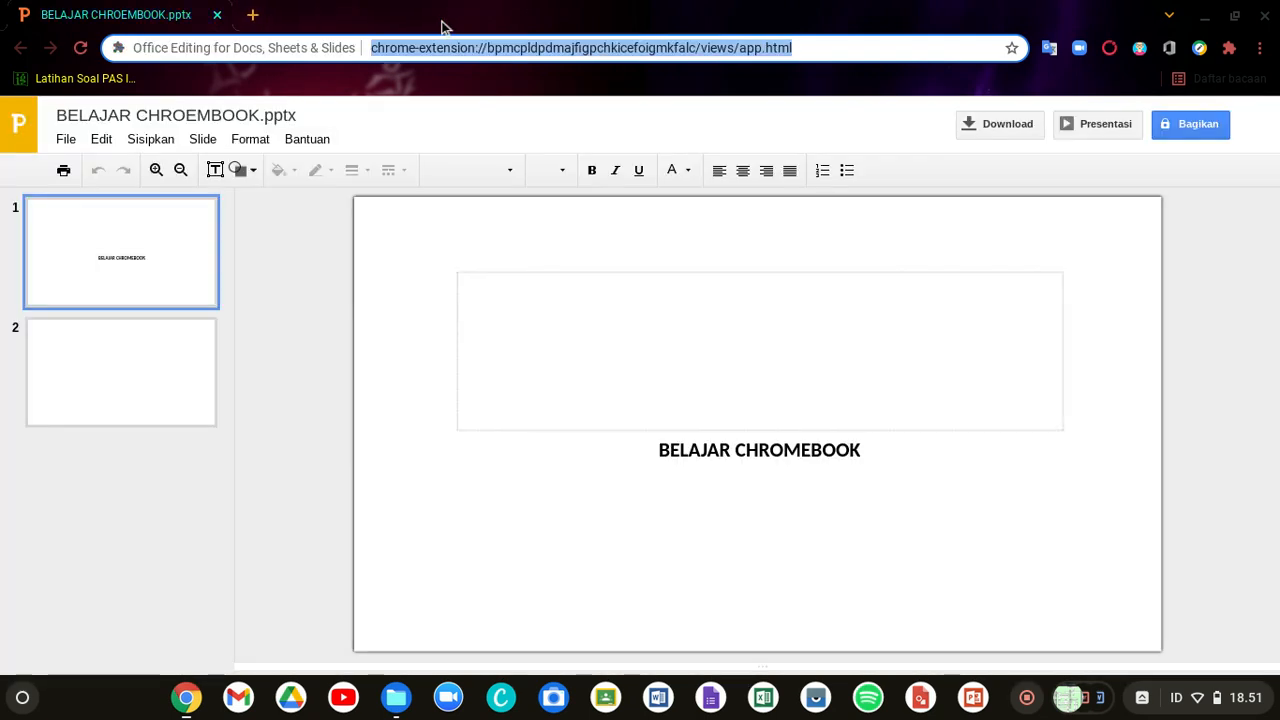
# Step: Examine the title and subtitle boxes on the first slide of the reopened presentation by selecting each of them
pyautogui.click(576, 292)
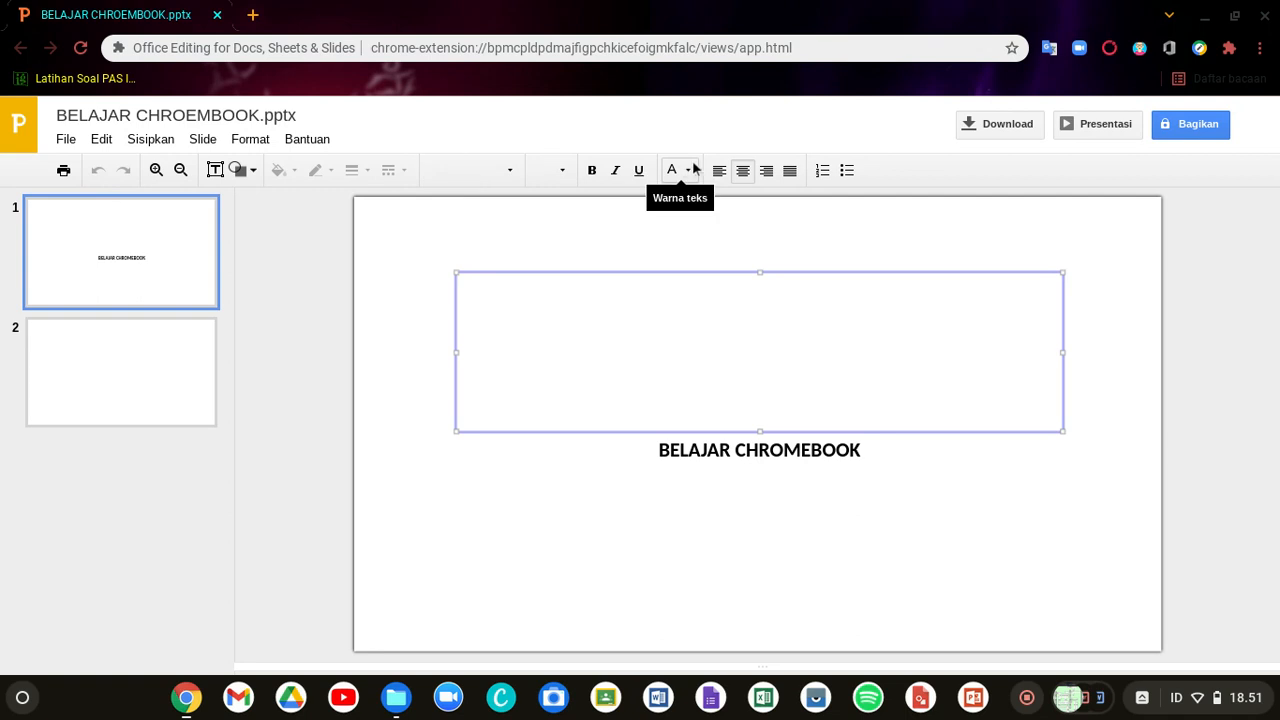
pyautogui.click(905, 490)
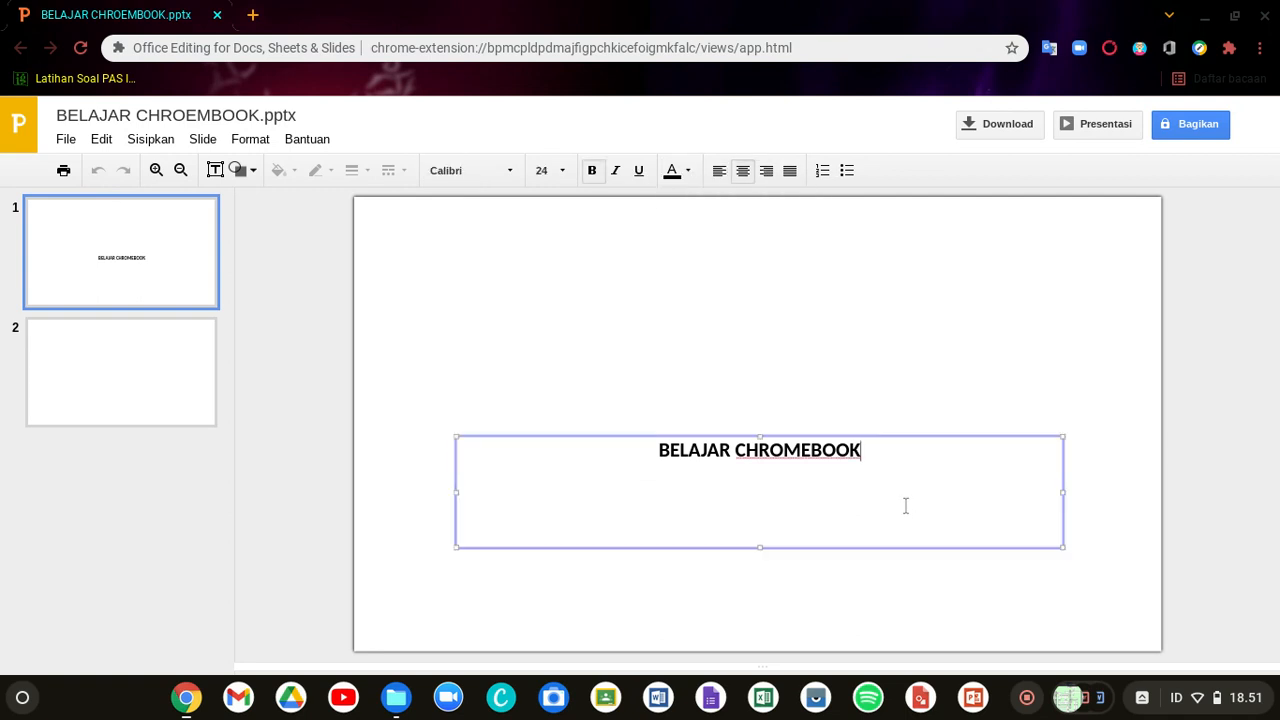
pyautogui.click(908, 368)
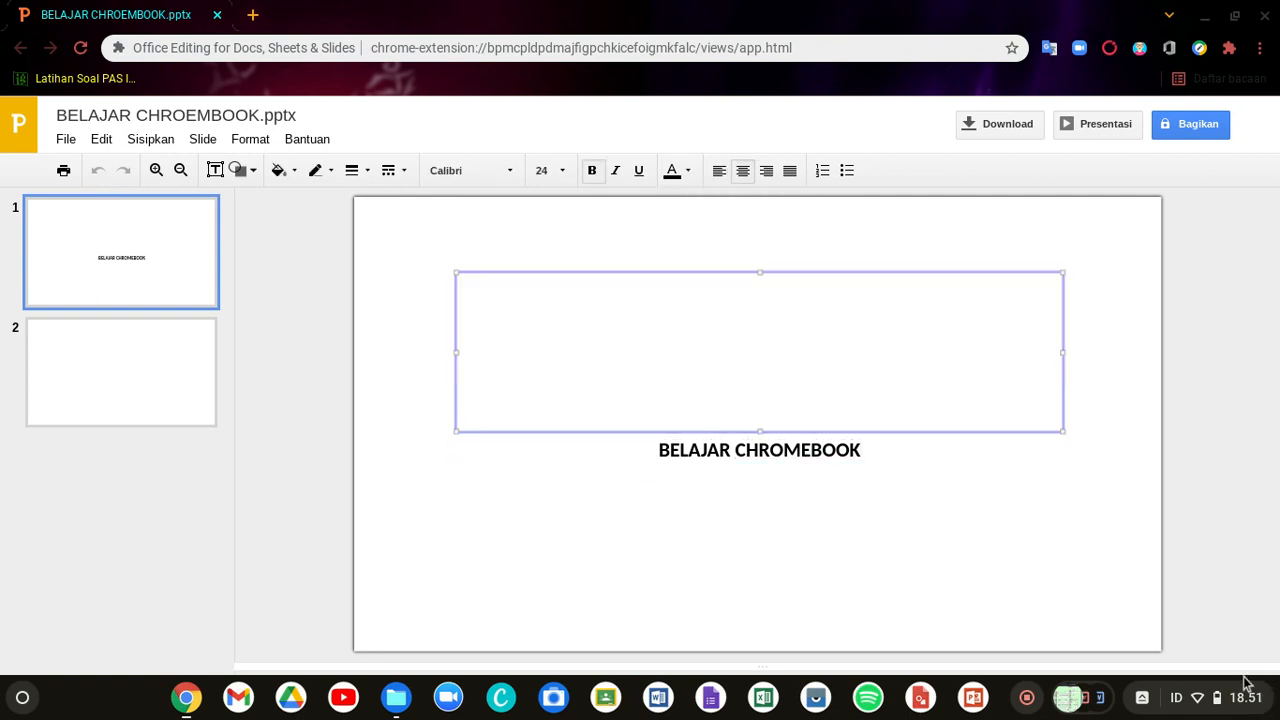
pyautogui.click(1067, 559)
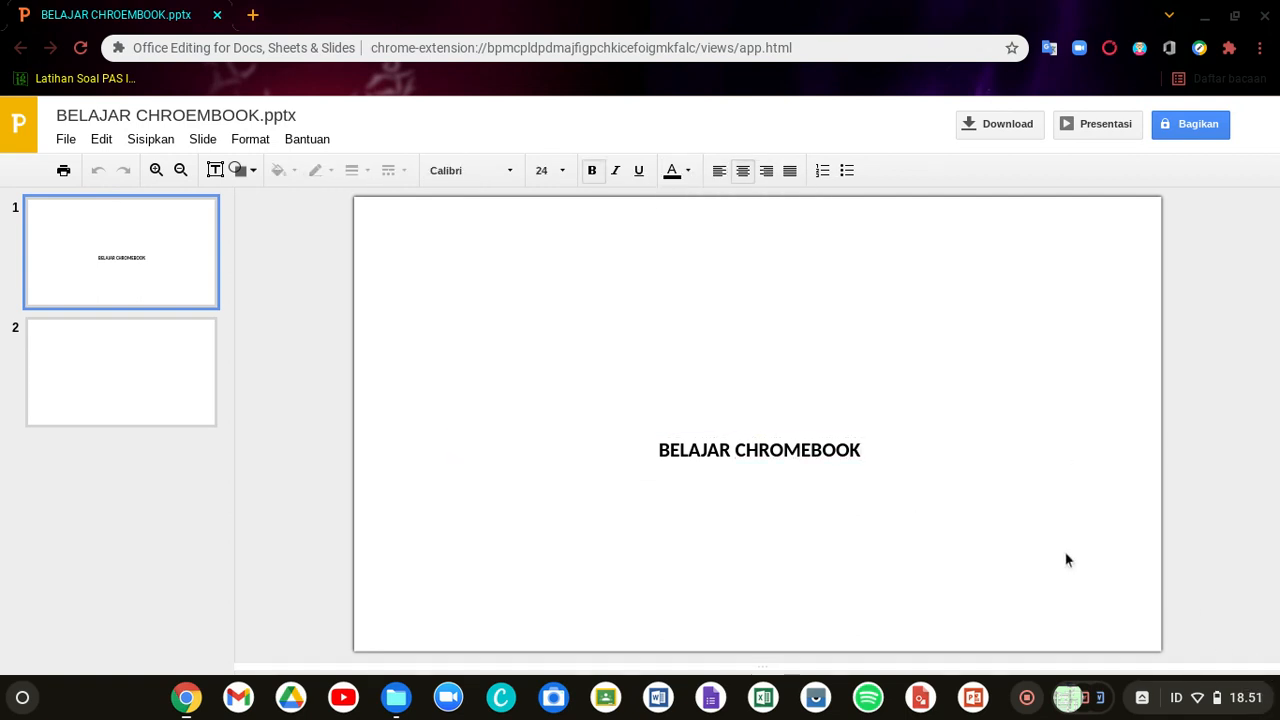
# Step: Close the presentation window and check the Chromebook's network connection status in the system's quick settings
pyautogui.click(1268, 18)
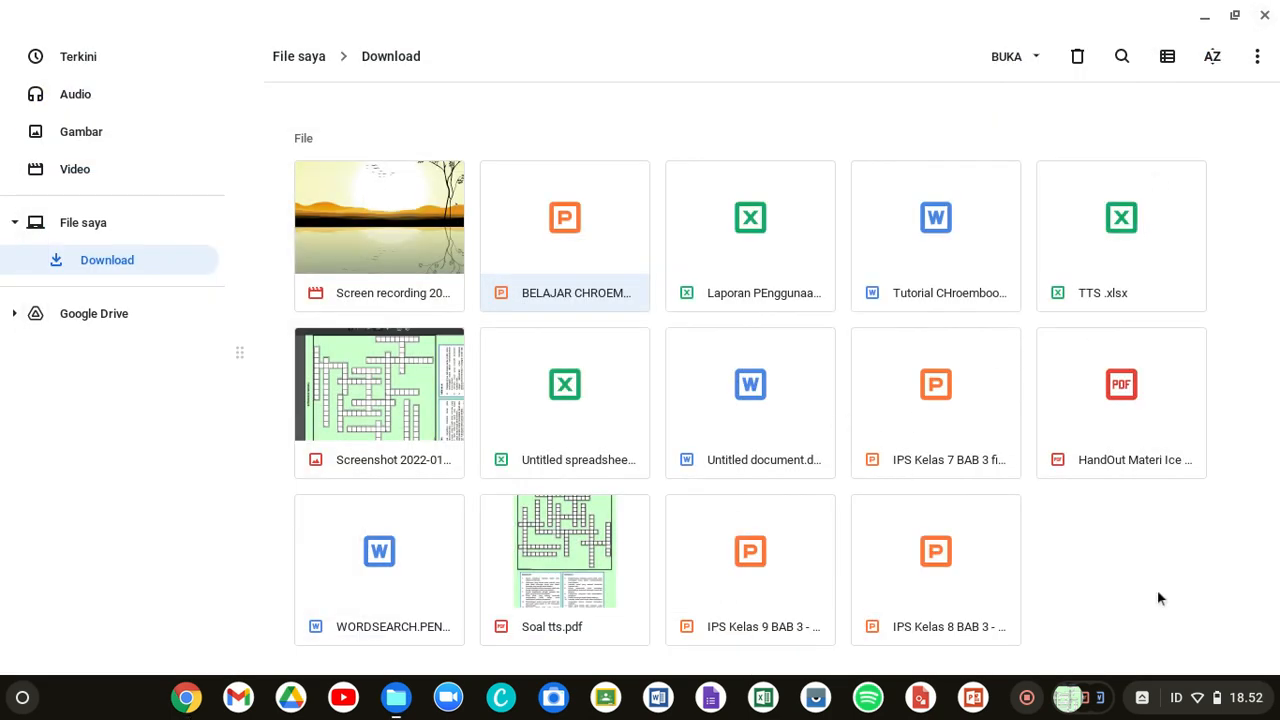
pyautogui.click(1238, 706)
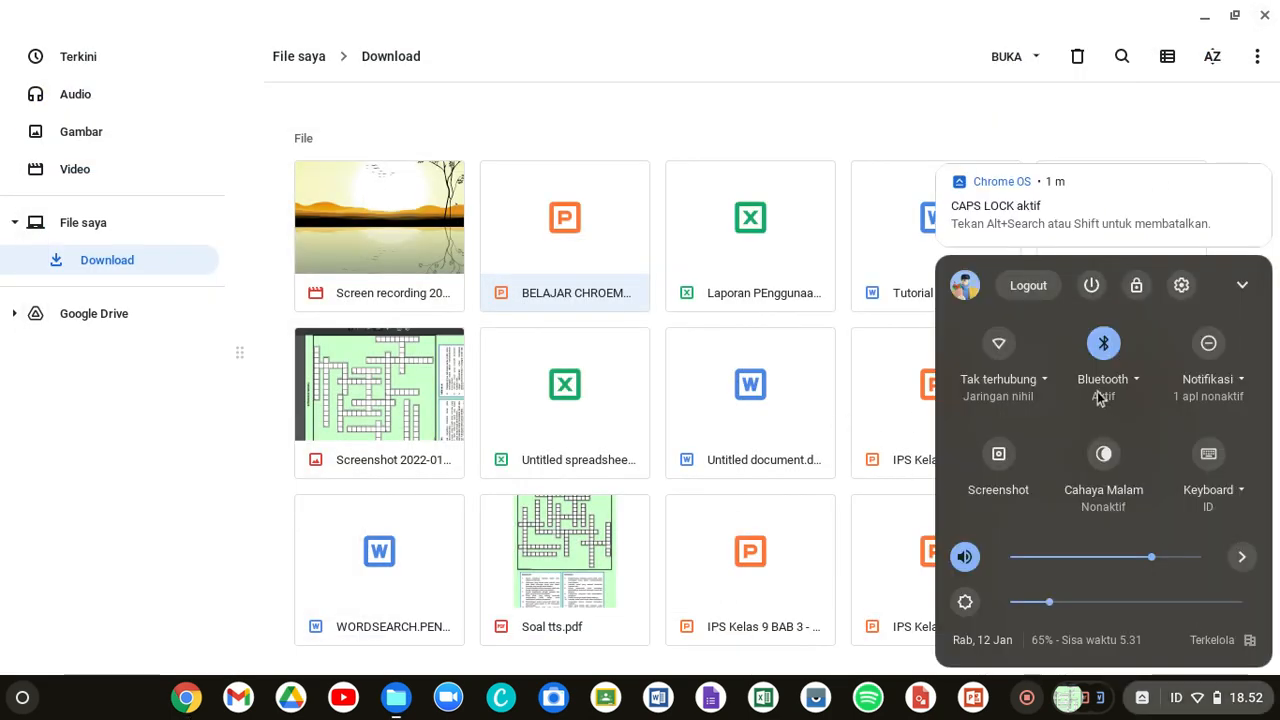
pyautogui.click(288, 505)
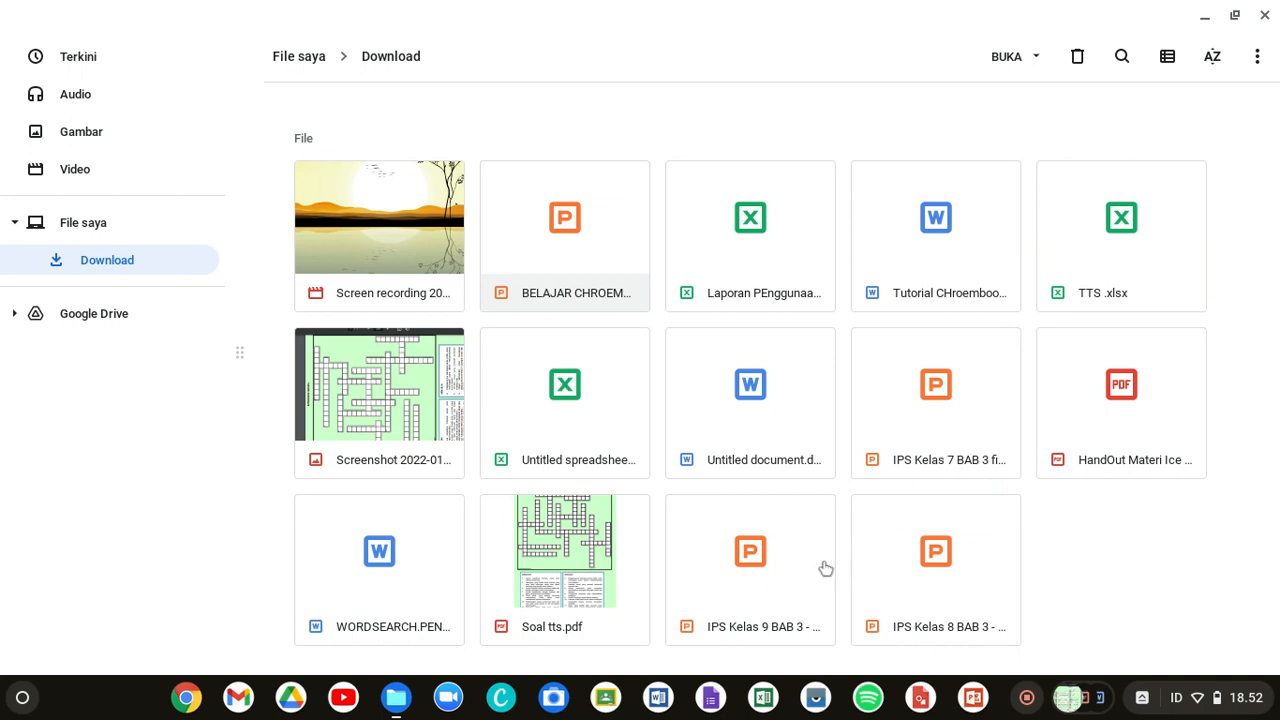
pyautogui.doubleClick(773, 574)
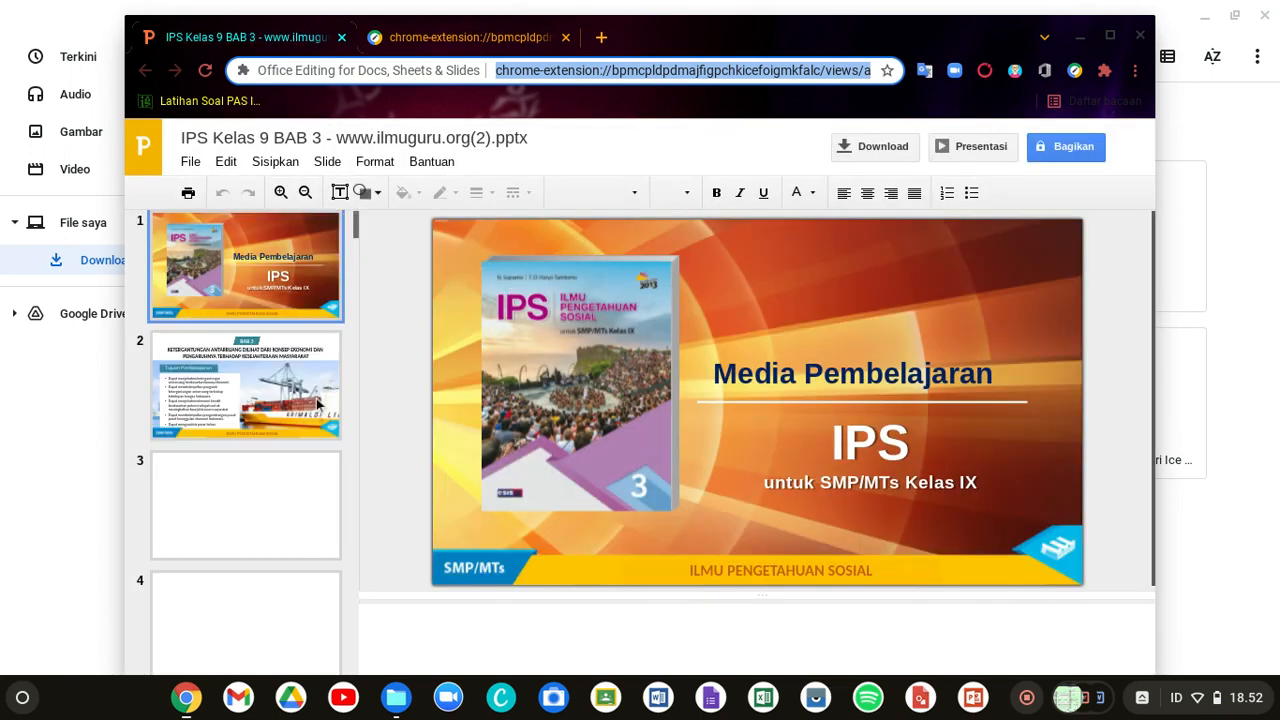
pyautogui.click(1110, 36)
pyautogui.scroll(-4, 148, 408)
pyautogui.click(145, 410)
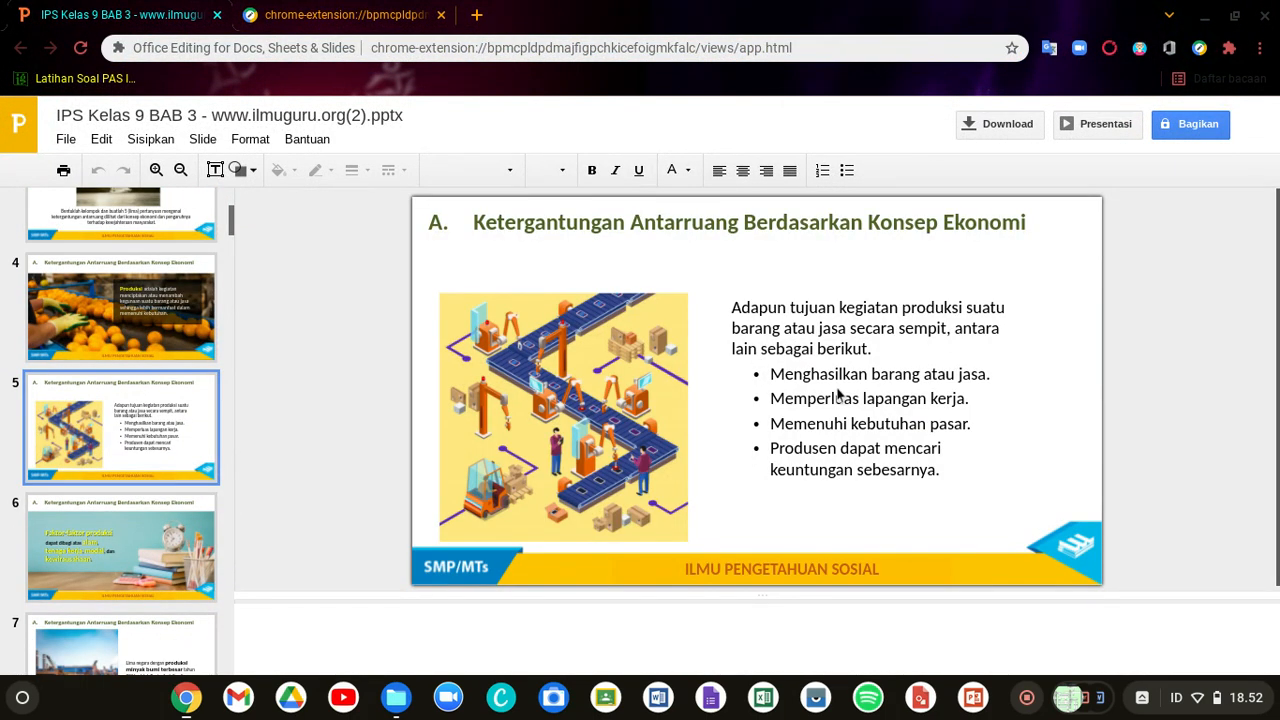
# Step: Close the IPS Kelas 9 presentation window and the file manager, leaving the empty desktop
pyautogui.click(1265, 15)
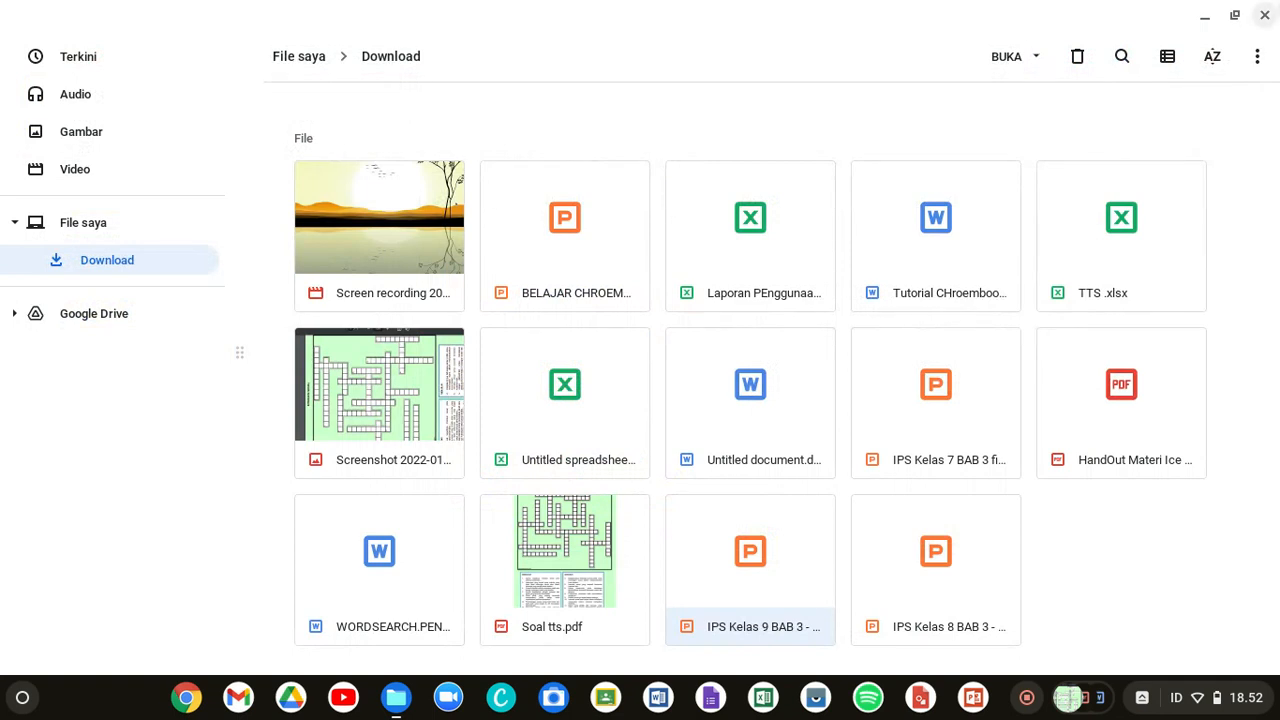
pyautogui.click(1266, 13)
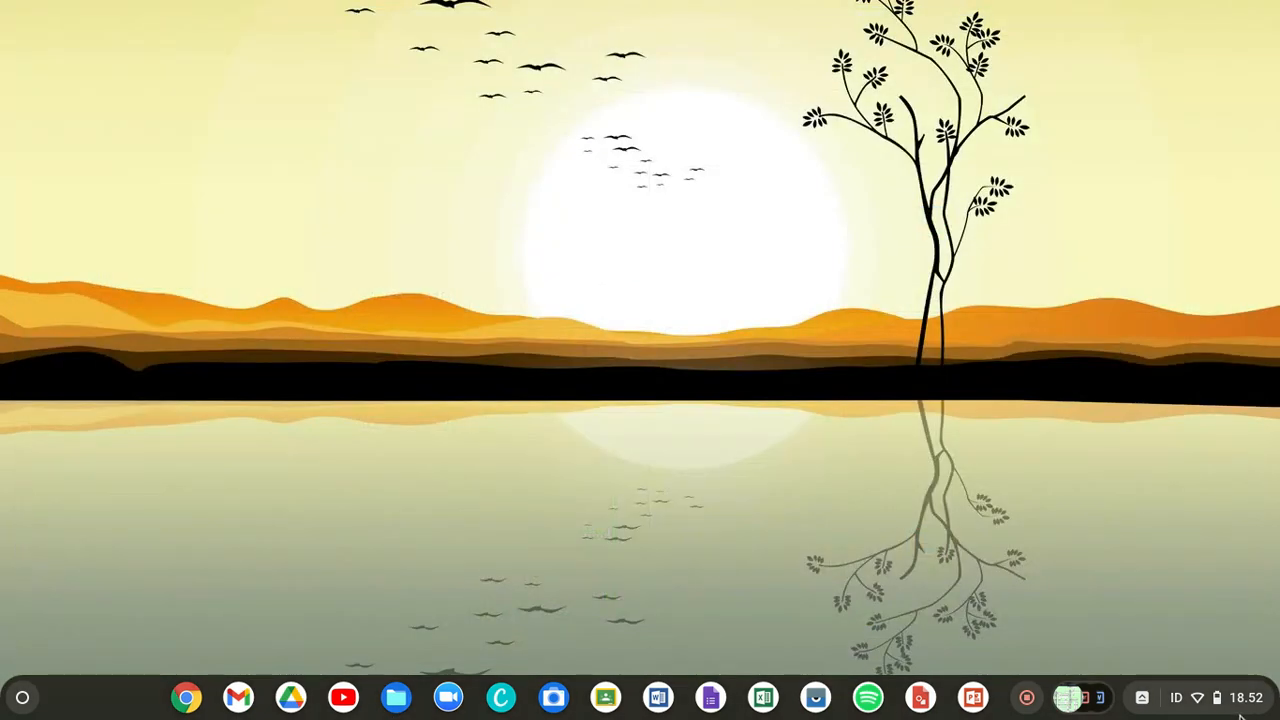